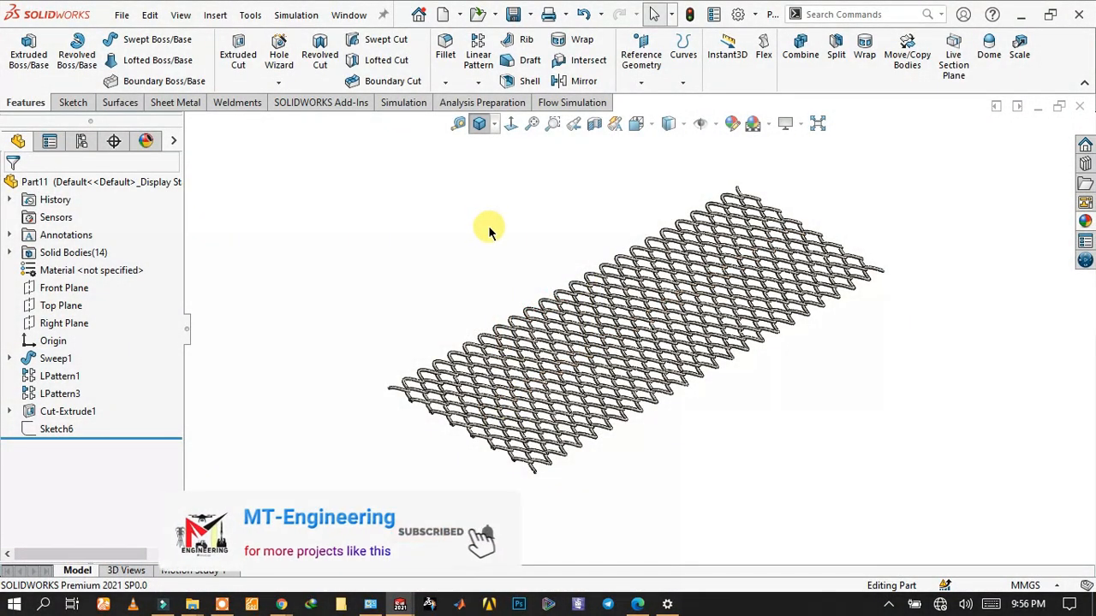
pyautogui.scroll(-5, 725, 362)
pyautogui.moveTo(561, 363); pyautogui.dragTo(612, 384, button='middle')
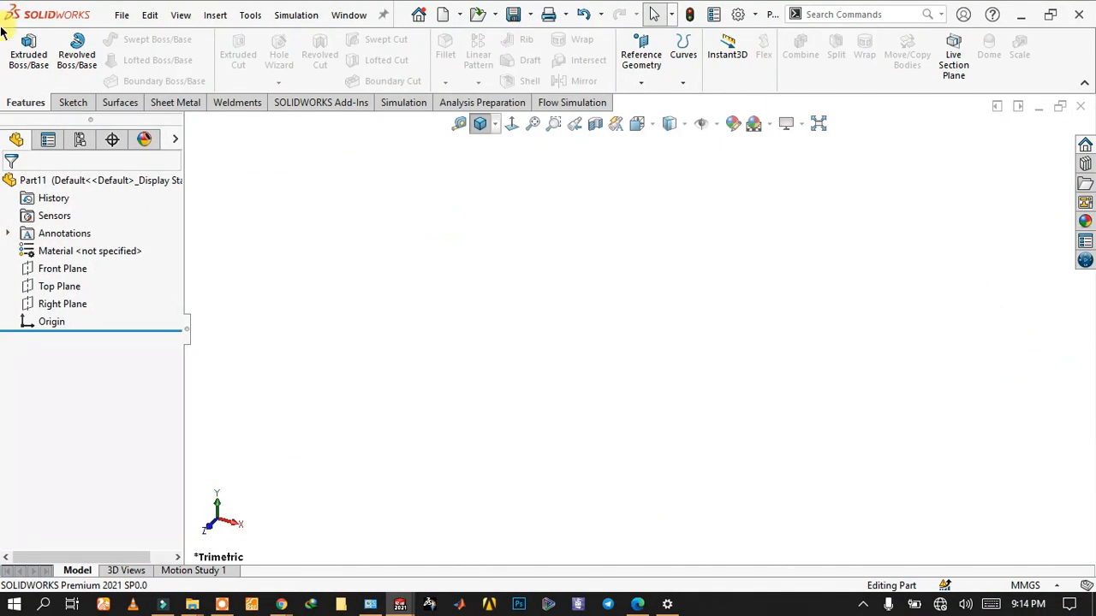
# Step: Start a 3D sketch and begin an equation driven curve with cos(t)*5 as its x equation
pyautogui.click(72, 102)
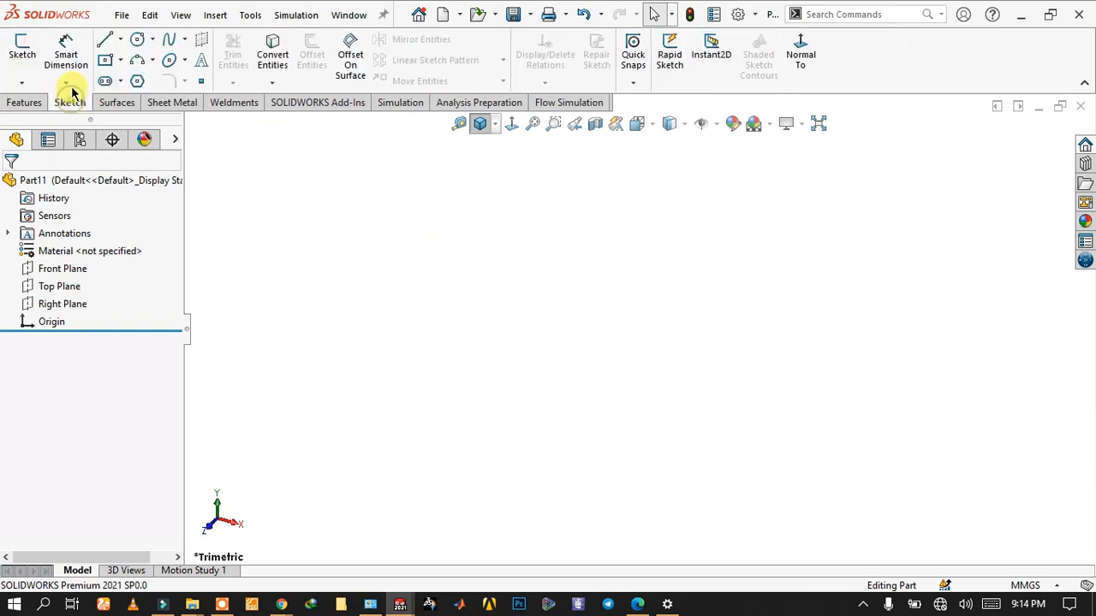
pyautogui.click(21, 83)
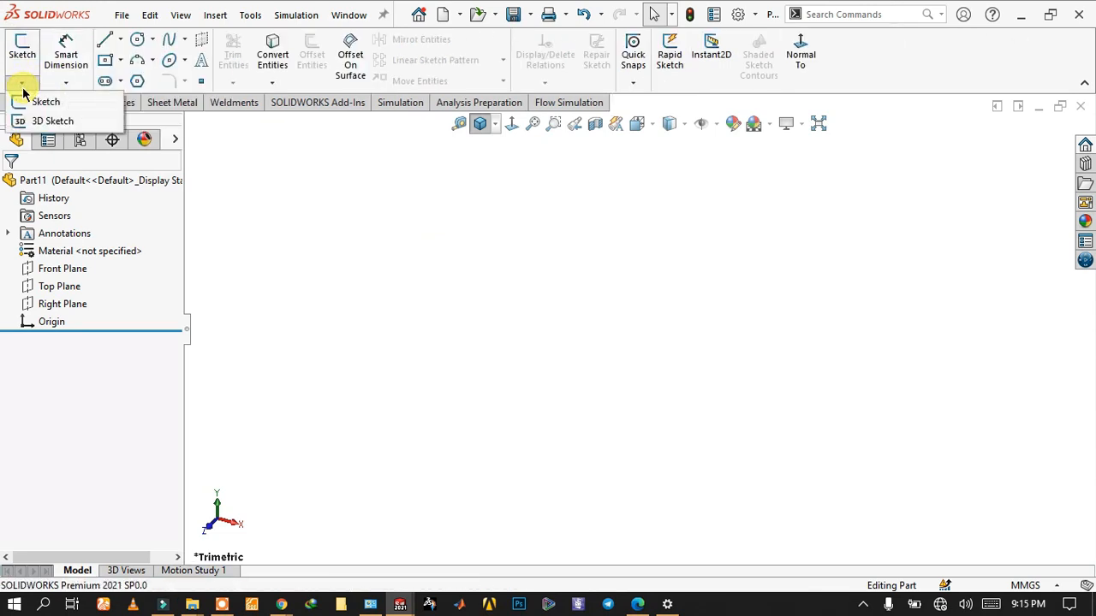
pyautogui.click(54, 122)
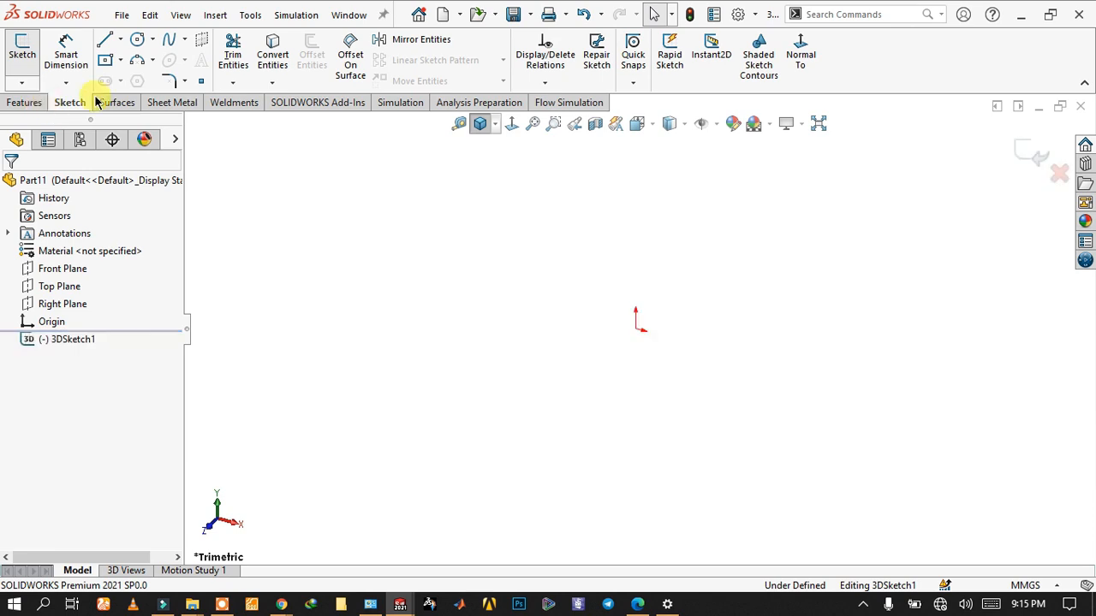
pyautogui.click(186, 41)
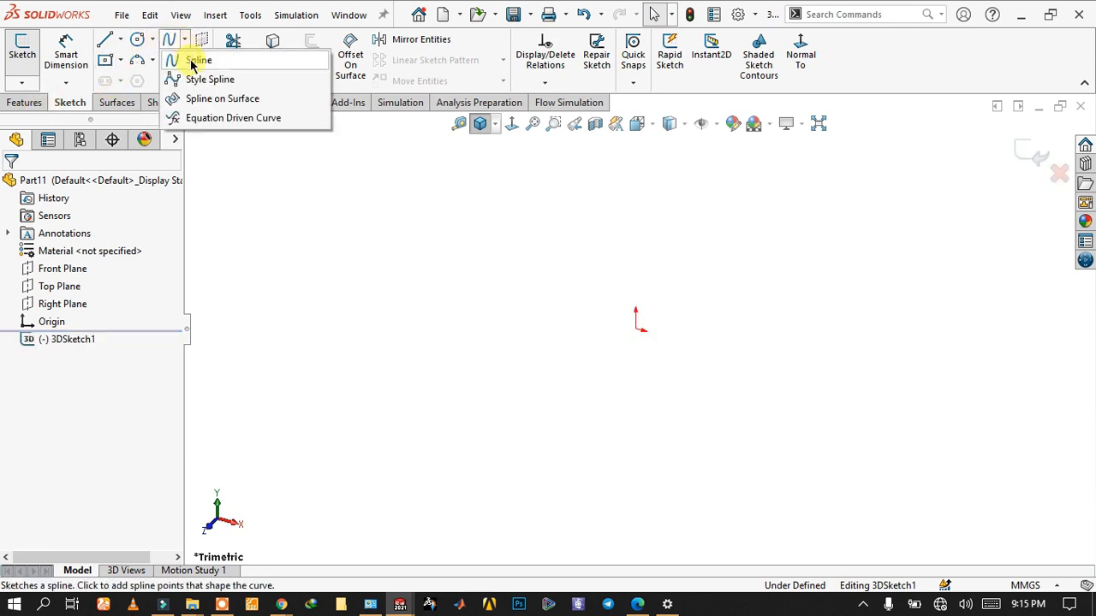
pyautogui.click(209, 117)
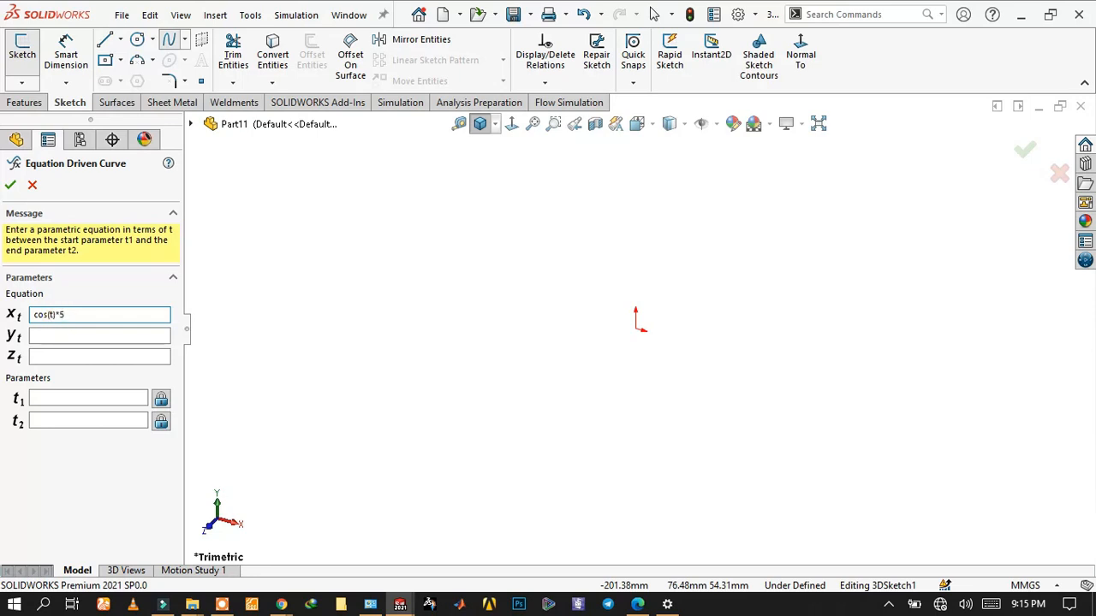
# Step: Set the curve's y equation to sin(t) and z equation to t, and create it for t from 0 to 150
pyautogui.click(58, 335)
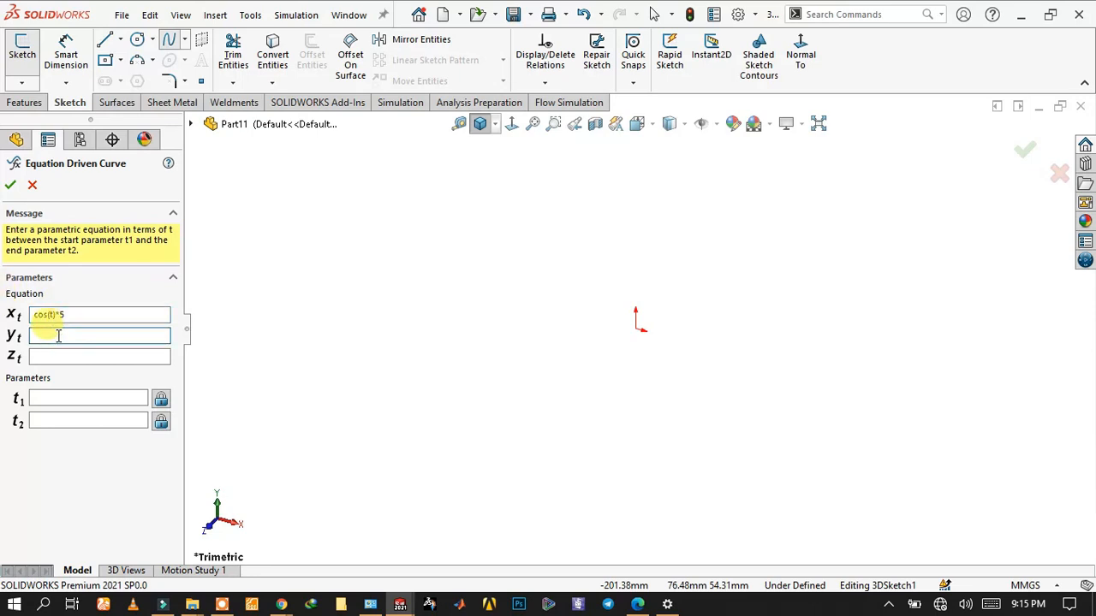
pyautogui.write('sin')
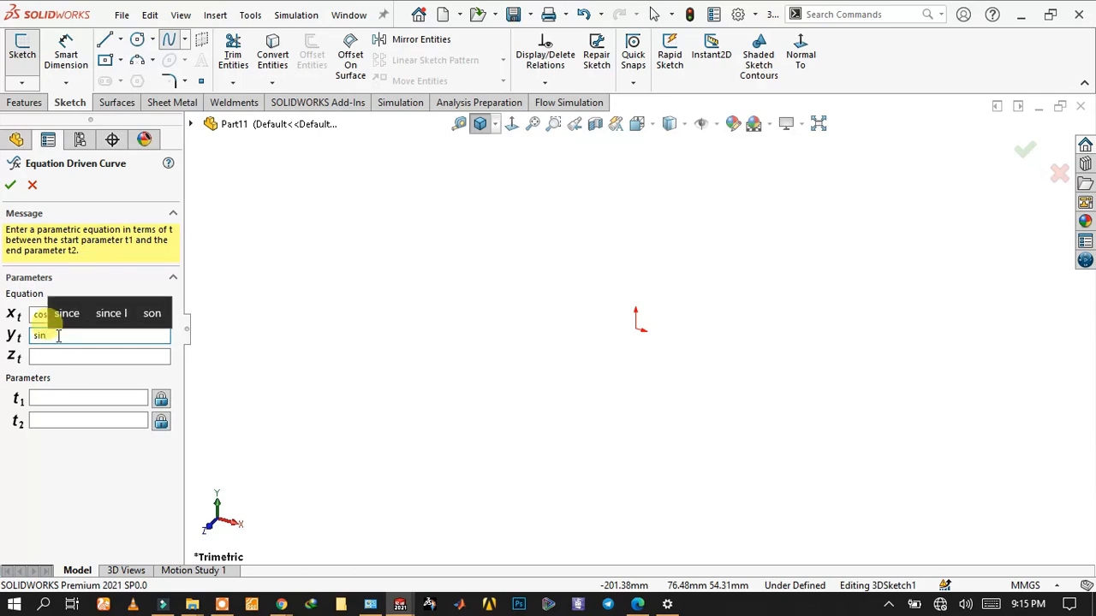
pyautogui.write('()')
pyautogui.write('t')
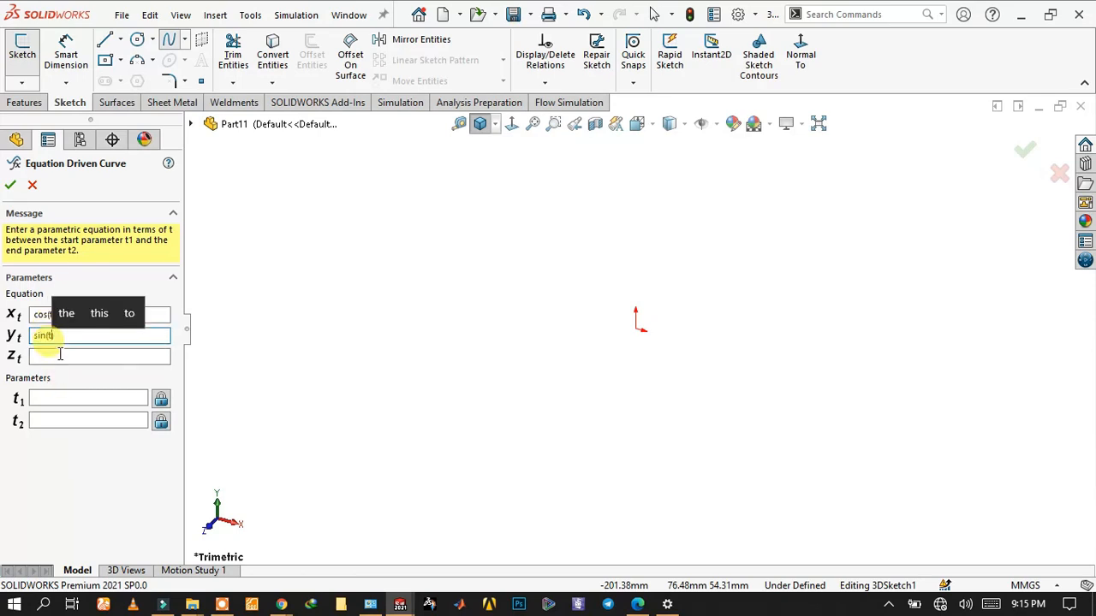
pyautogui.click(59, 351)
pyautogui.write('t')
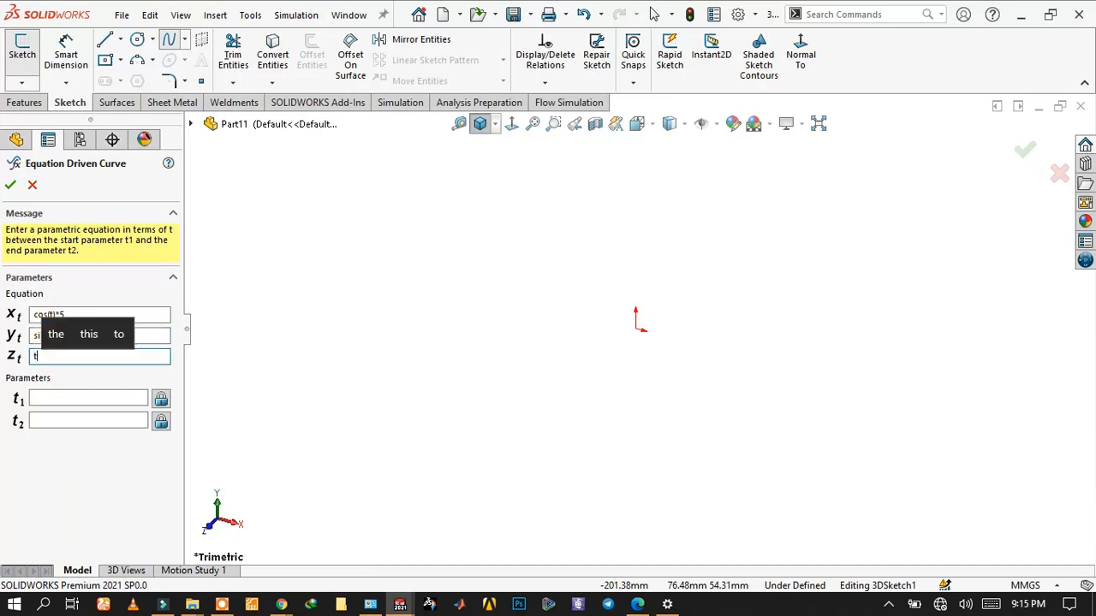
pyautogui.click(76, 418)
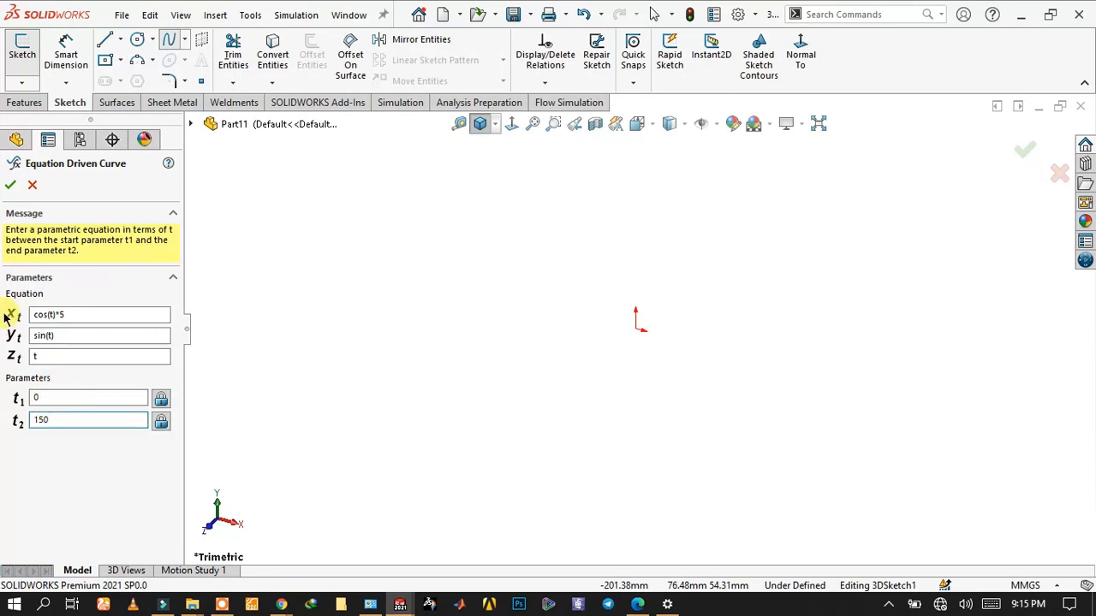
pyautogui.click(241, 299)
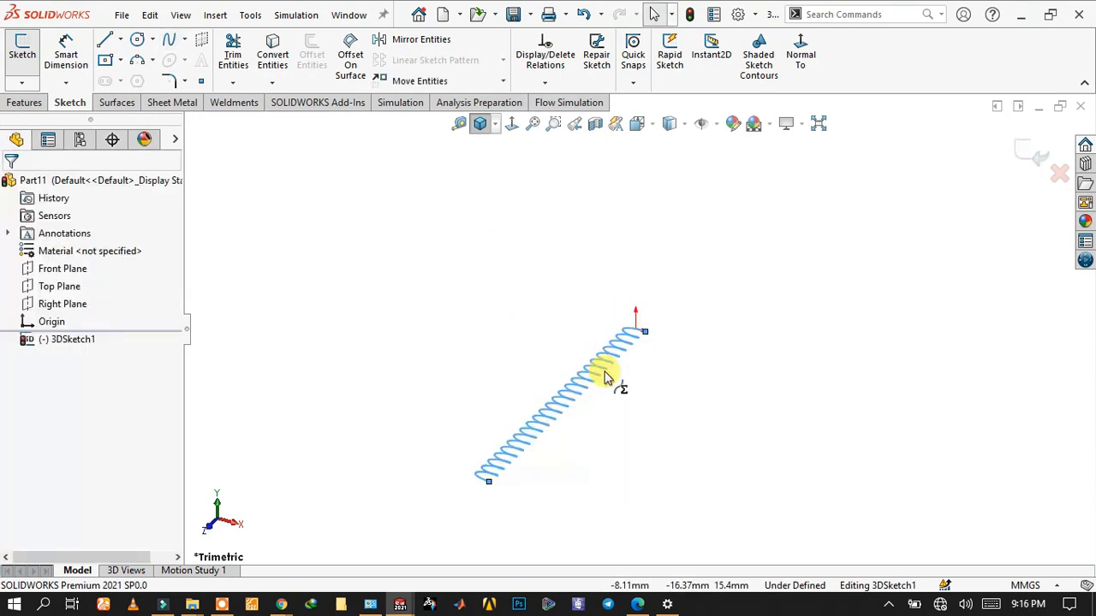
# Step: Add a Fixed relation to the equation driven helical curve in the 3D sketch
pyautogui.scroll(-7, 580, 416)
pyautogui.scroll(4, 580, 417)
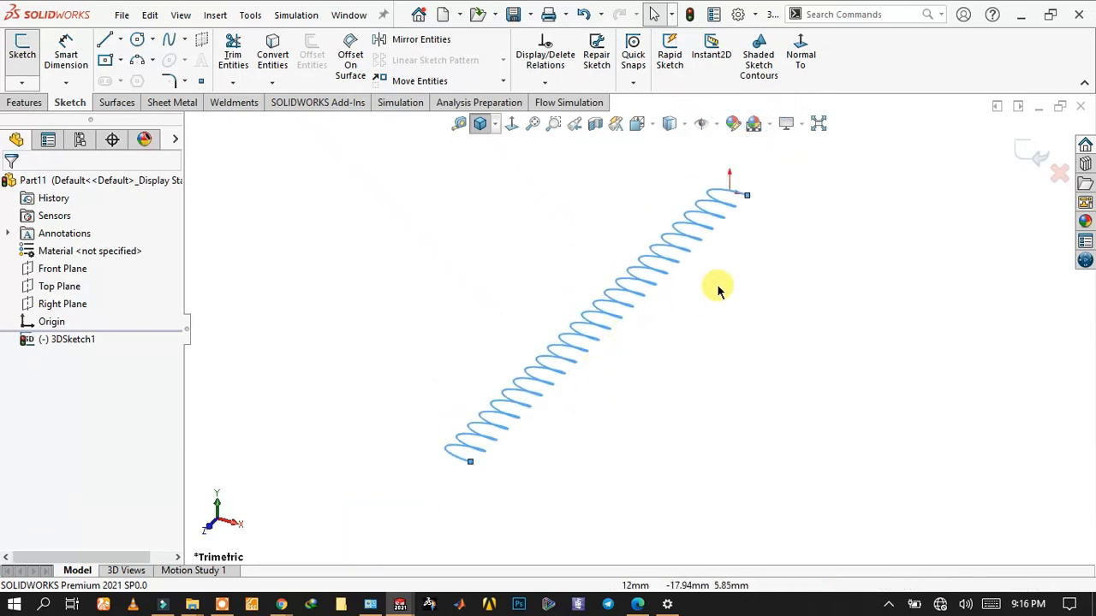
pyautogui.scroll(-3, 719, 236)
pyautogui.click(570, 351)
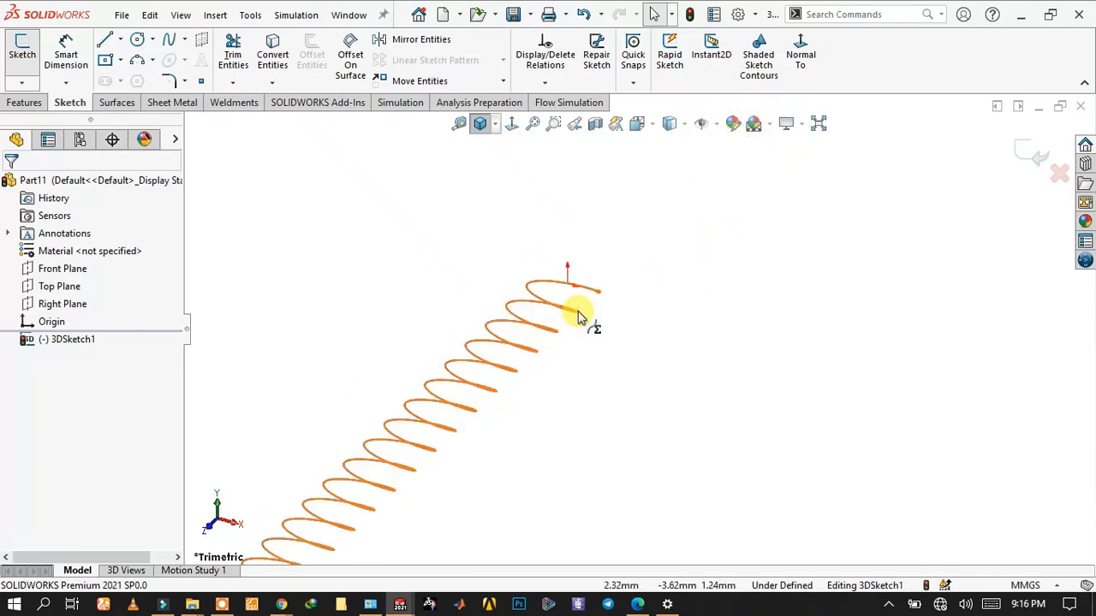
pyautogui.moveTo(578, 317); pyautogui.dragTo(611, 314, button='middle')
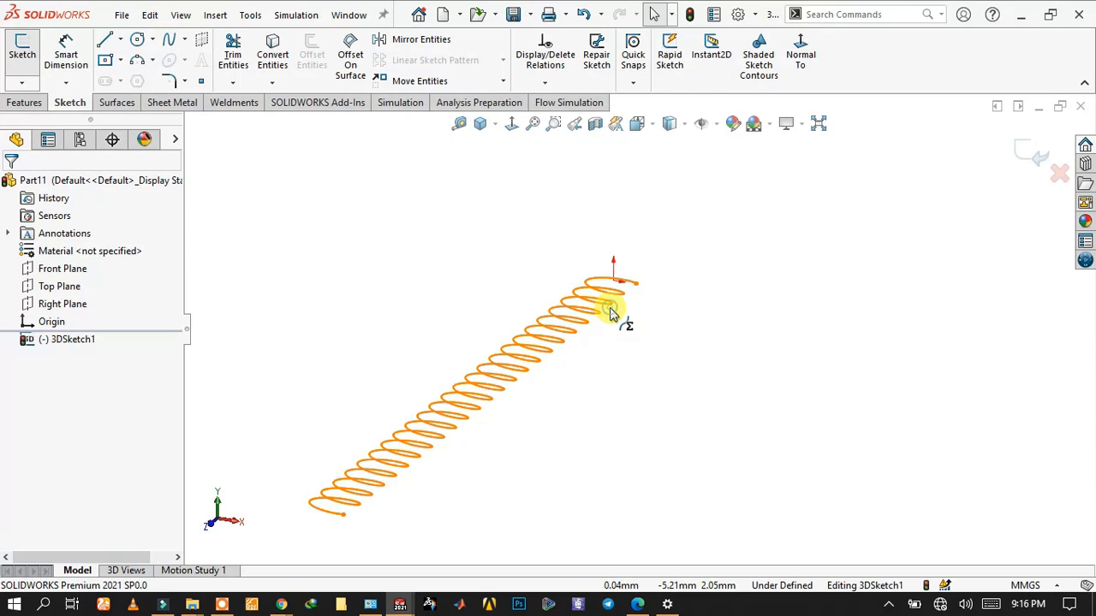
pyautogui.click(610, 315)
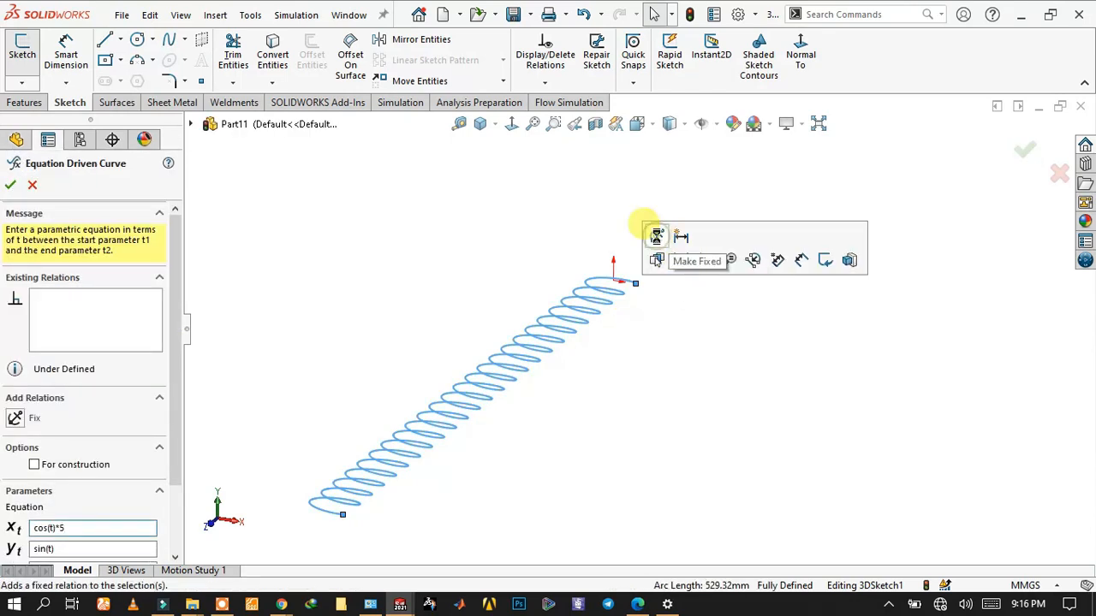
pyautogui.click(656, 237)
pyautogui.click(531, 256)
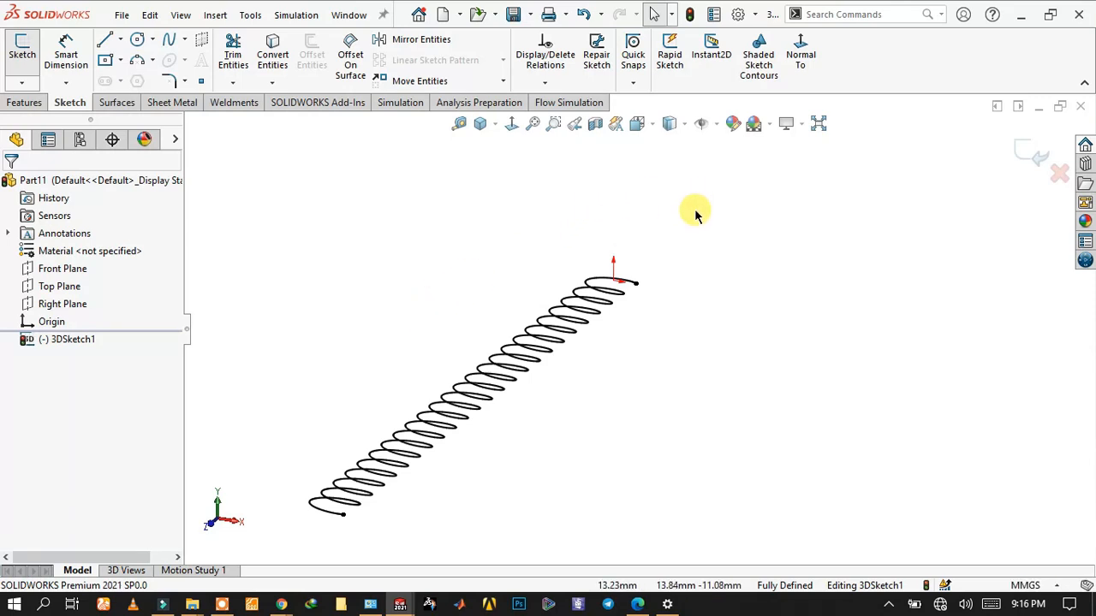
# Step: Change the helical curve's z equation to t*2 to stretch its coils along the z-axis
pyautogui.click(574, 312)
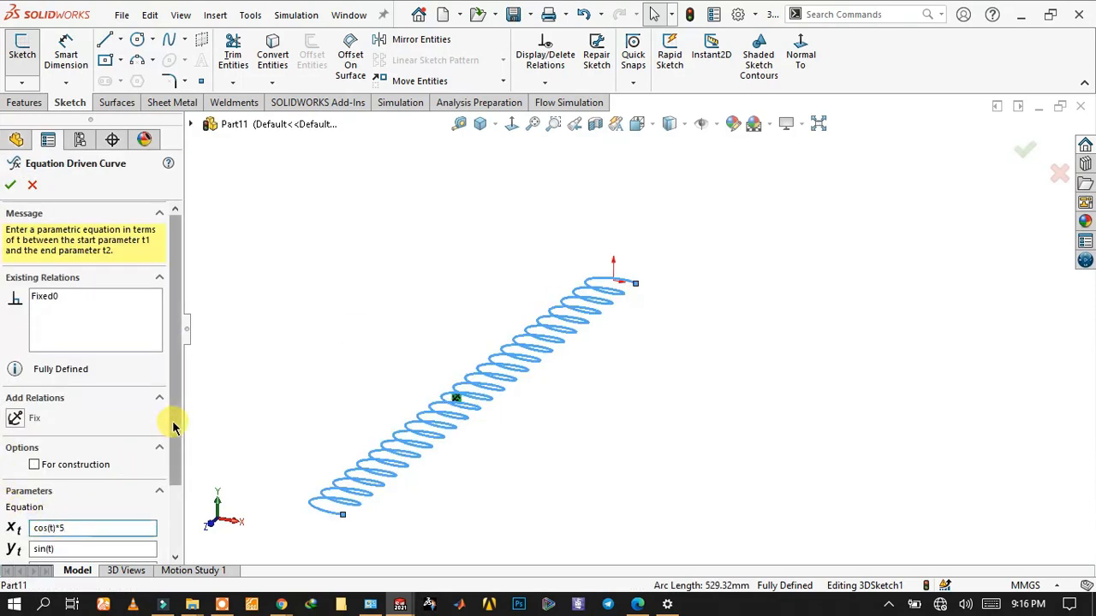
pyautogui.moveTo(174, 423); pyautogui.dragTo(171, 487)
pyautogui.click(37, 486)
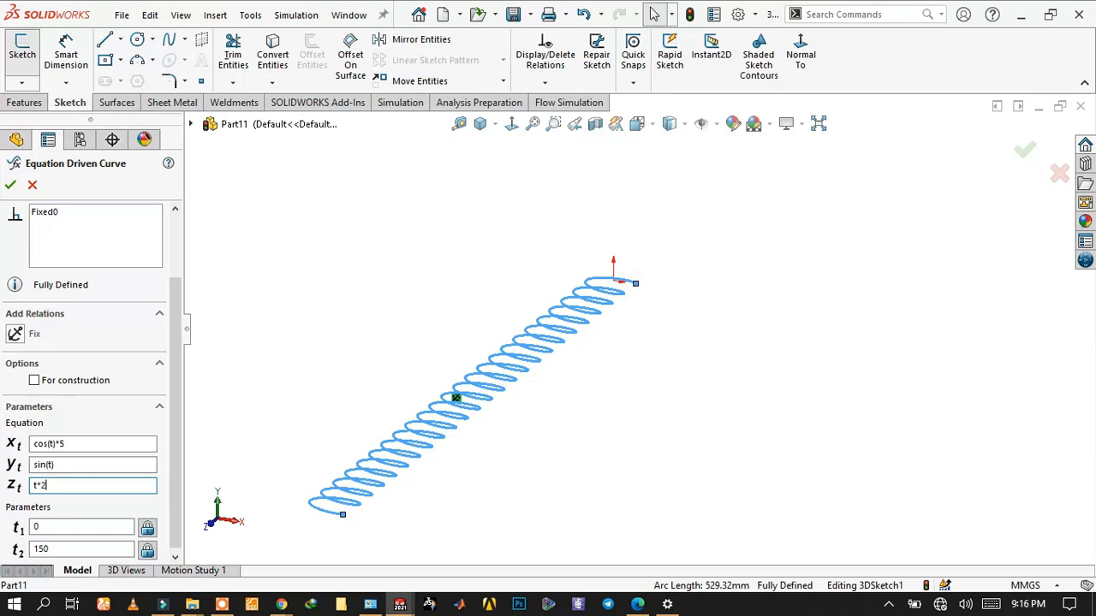
pyautogui.click(311, 351)
pyautogui.scroll(4, 513, 390)
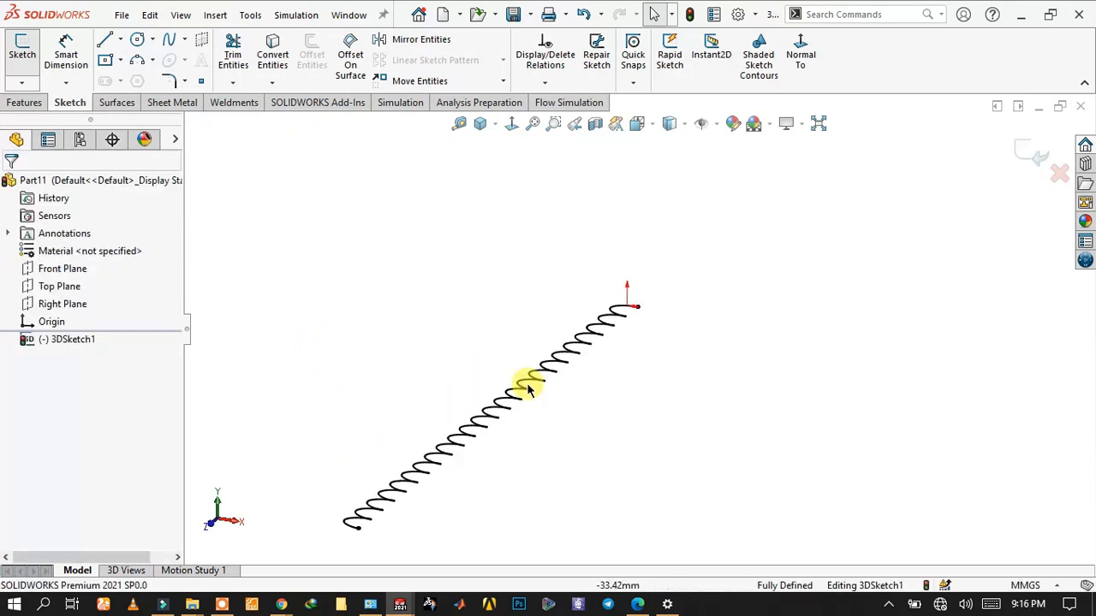
pyautogui.scroll(-4, 513, 402)
pyautogui.scroll(4, 505, 411)
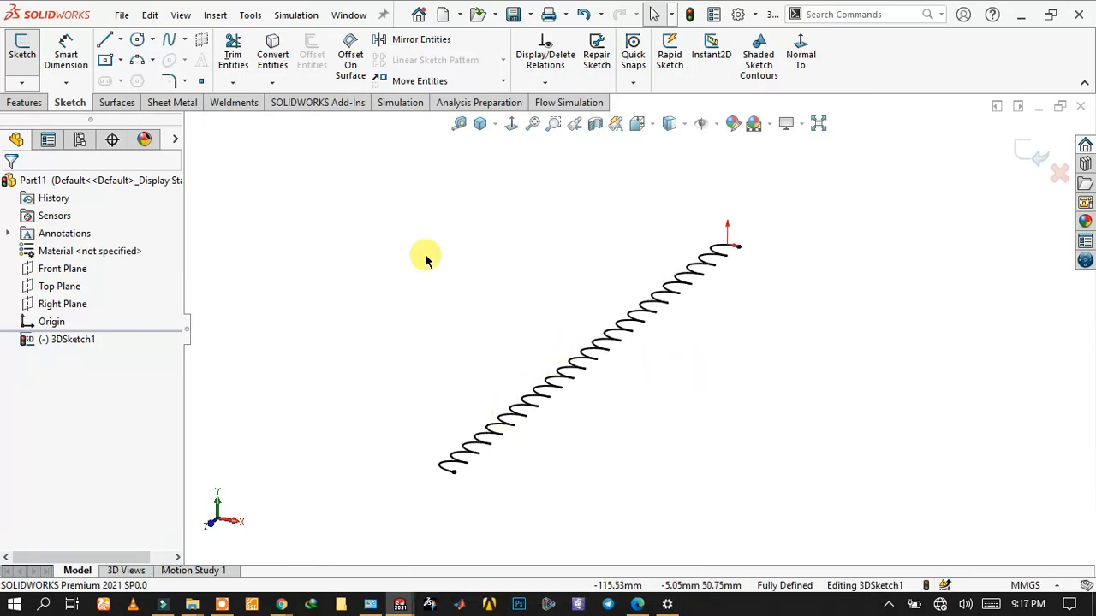
# Step: Create a swept boss with a 1.5 mm diameter circular profile along the helical 3D sketch curve
pyautogui.click(580, 366)
pyautogui.click(26, 103)
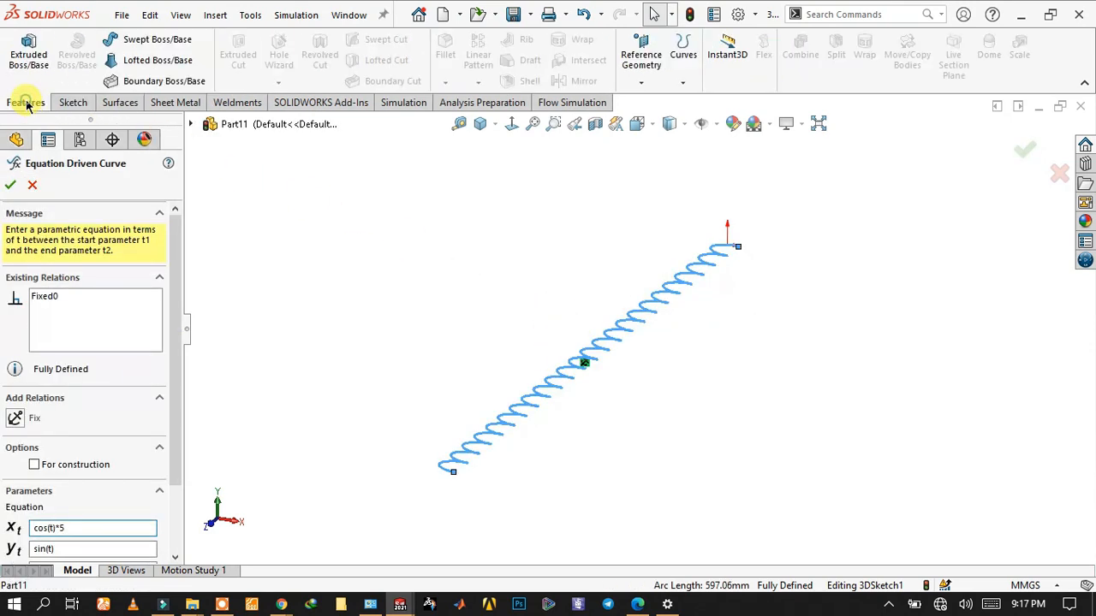
pyautogui.click(152, 43)
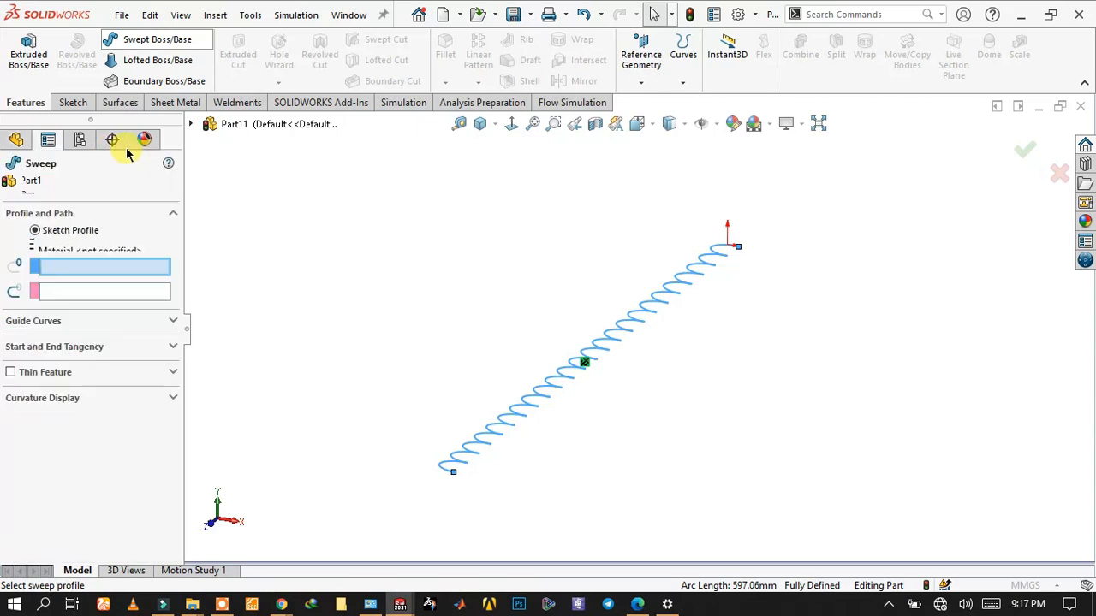
pyautogui.click(35, 245)
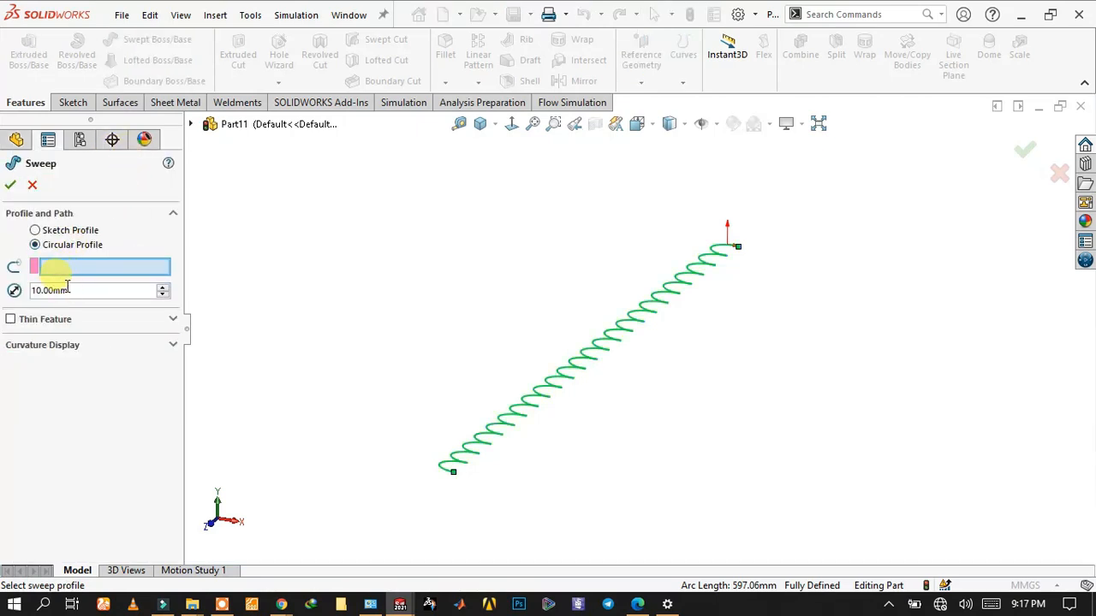
pyautogui.write('1.5')
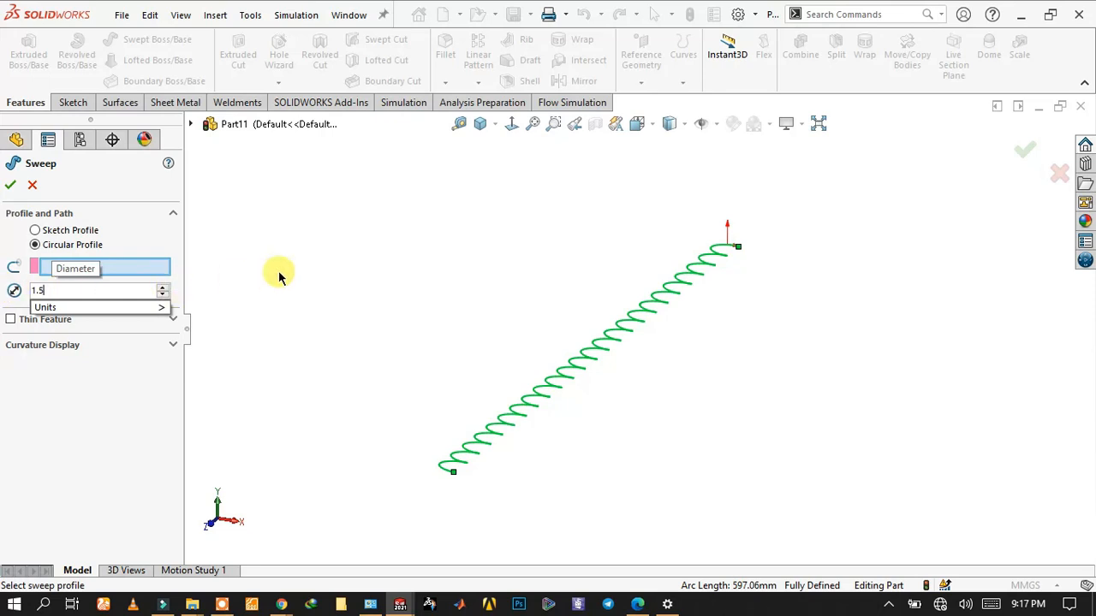
pyautogui.press('Return')
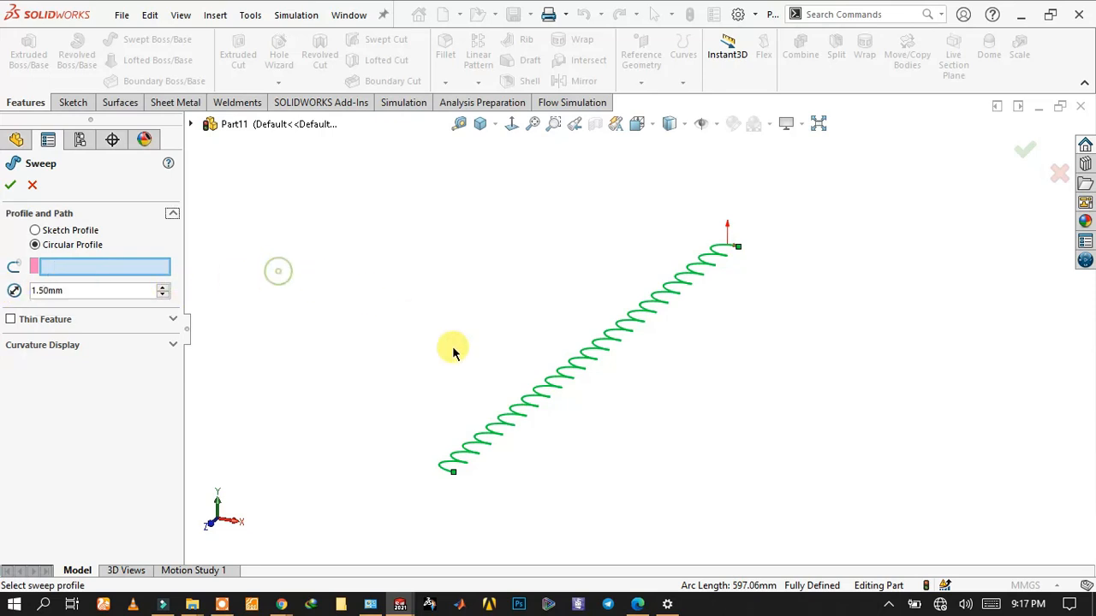
pyautogui.click(513, 439)
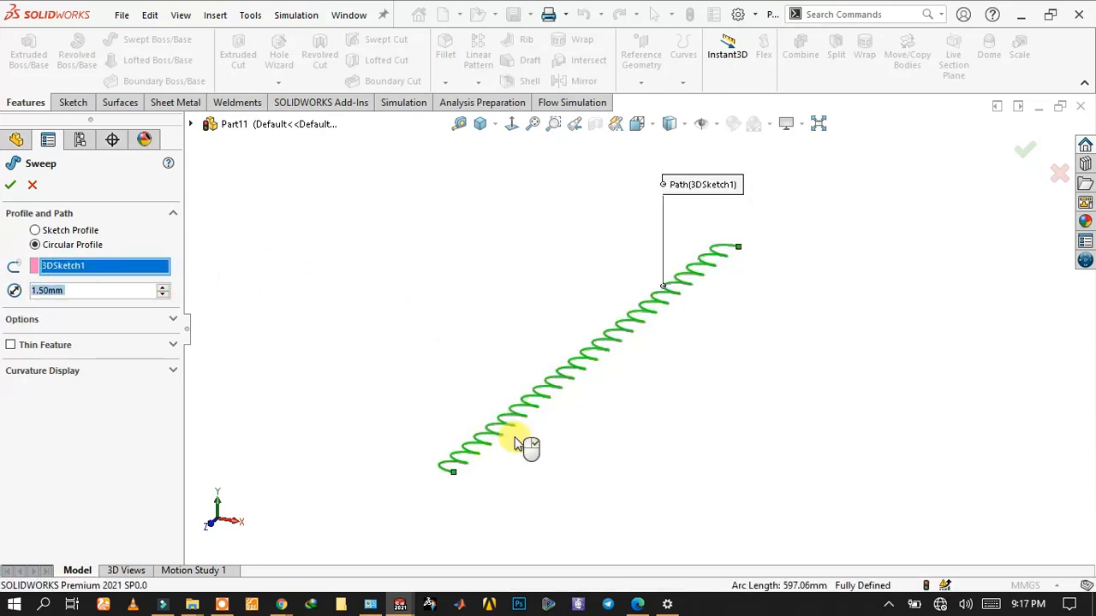
pyautogui.scroll(-4, 512, 443)
pyautogui.scroll(-4, 503, 447)
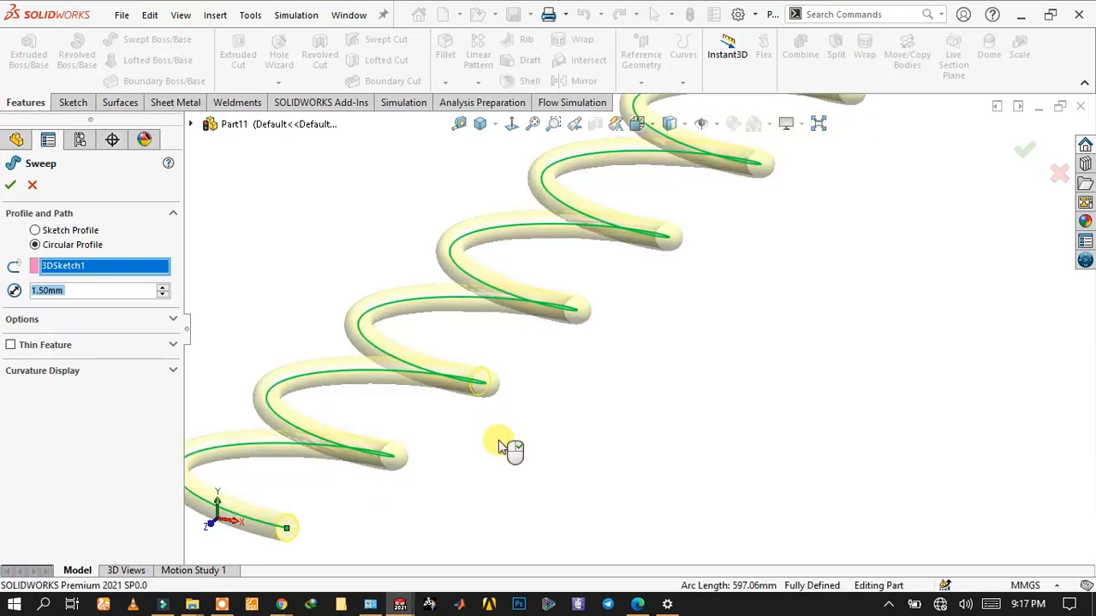
pyautogui.rightClick(499, 440)
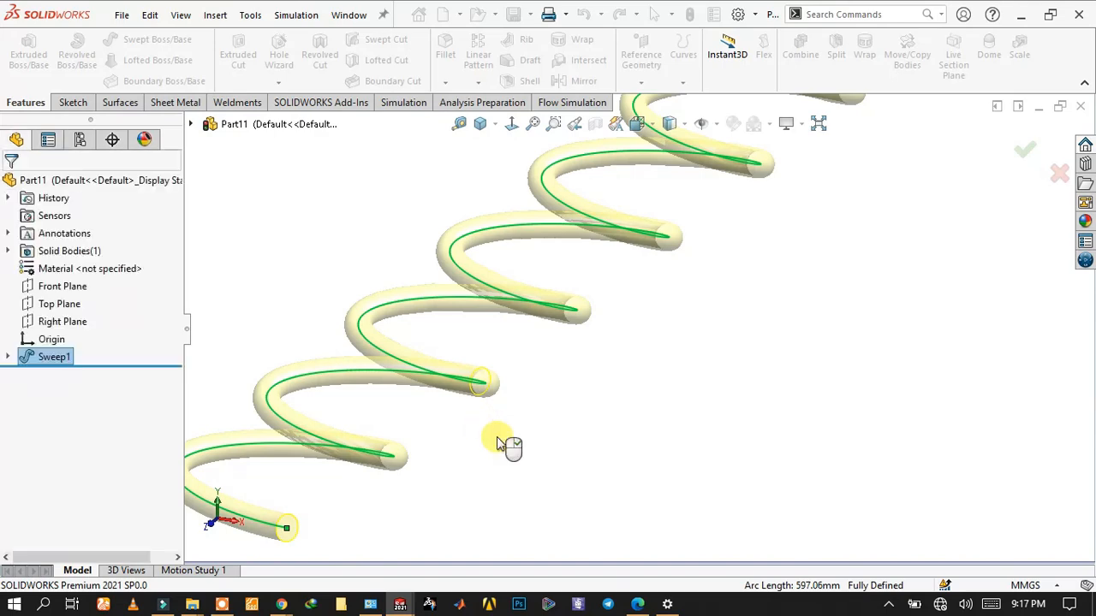
# Step: Start a linear pattern with the Right Plane as the Direction 1 reference and the Front Plane as the Direction 2 reference
pyautogui.scroll(5, 503, 435)
pyautogui.scroll(-3, 745, 282)
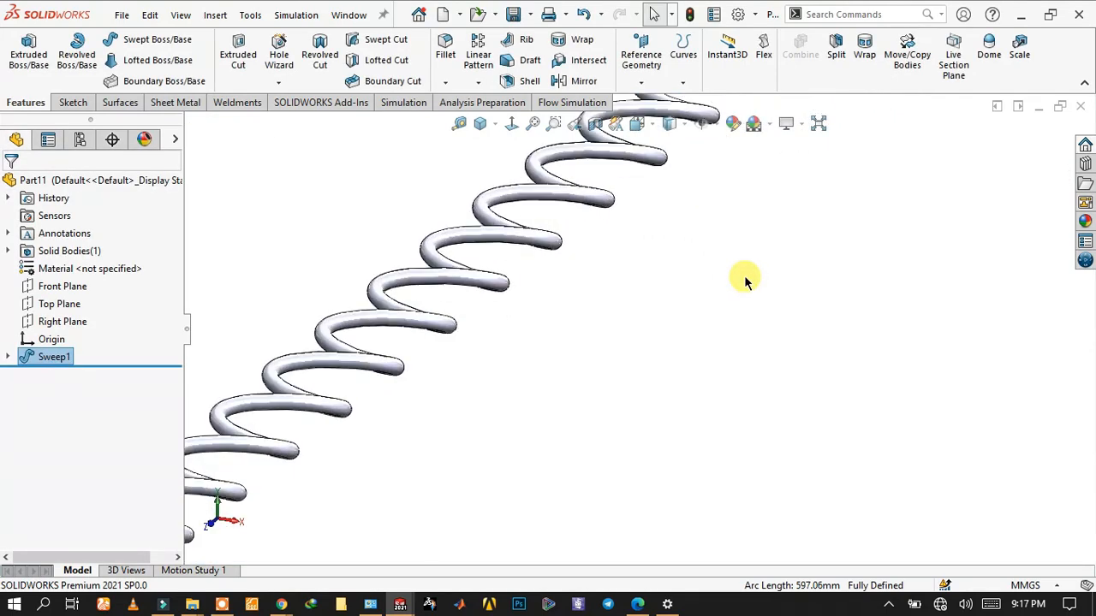
pyautogui.scroll(6, 736, 296)
pyautogui.scroll(-1, 729, 260)
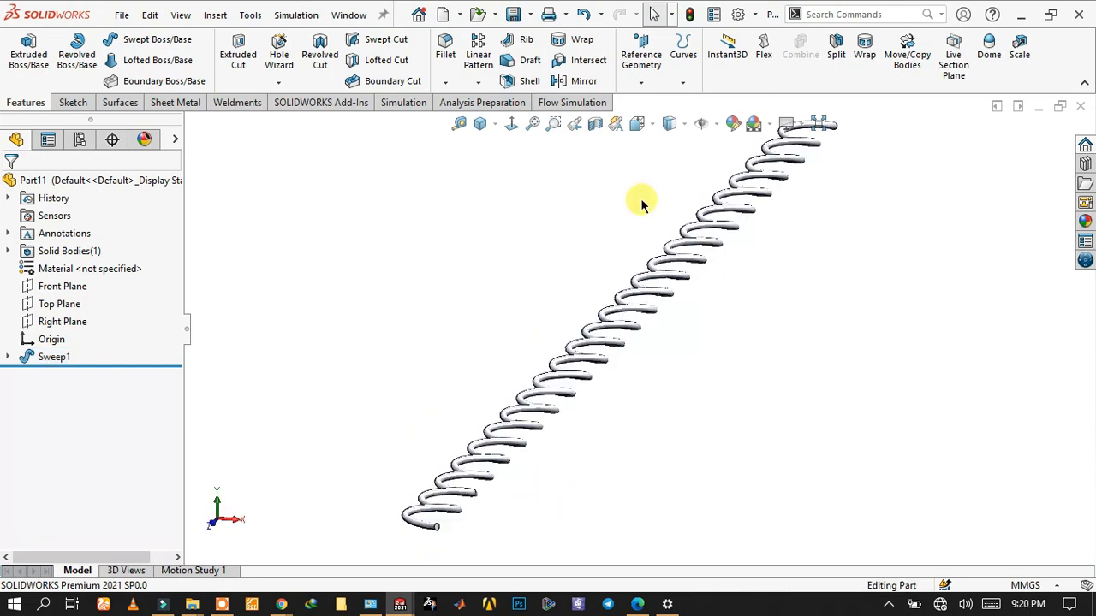
pyautogui.press('space')
pyautogui.press('Escape')
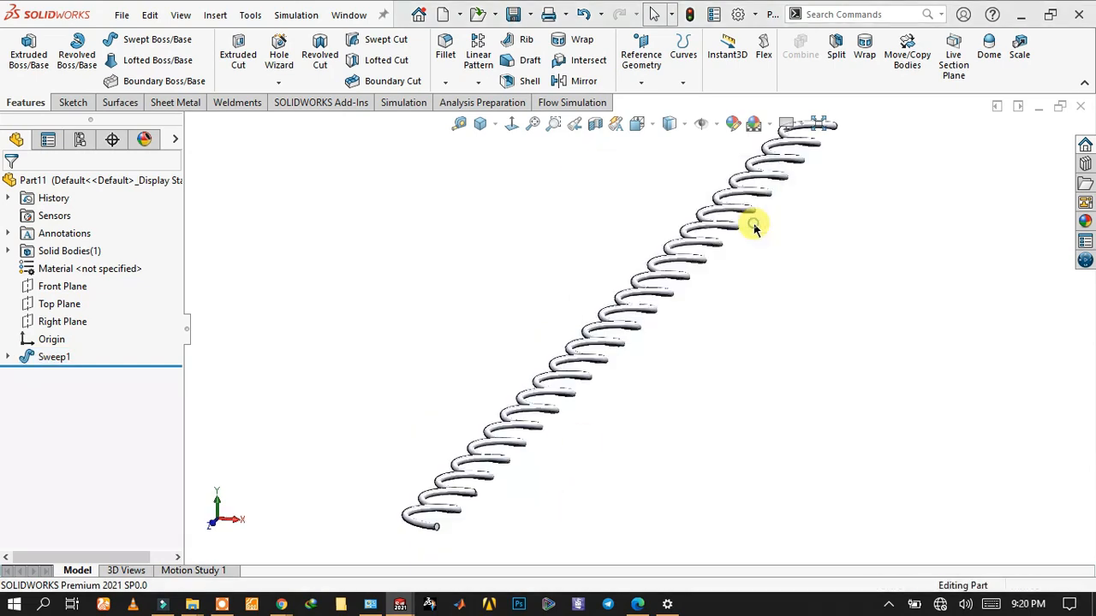
pyautogui.hotkey('ctrl', '7')
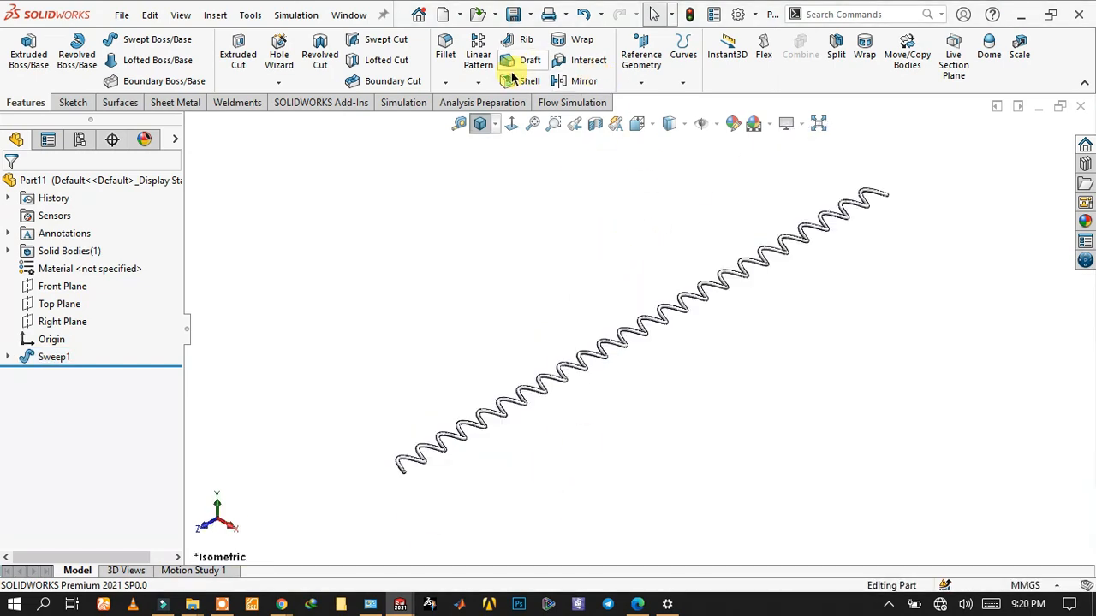
pyautogui.click(478, 83)
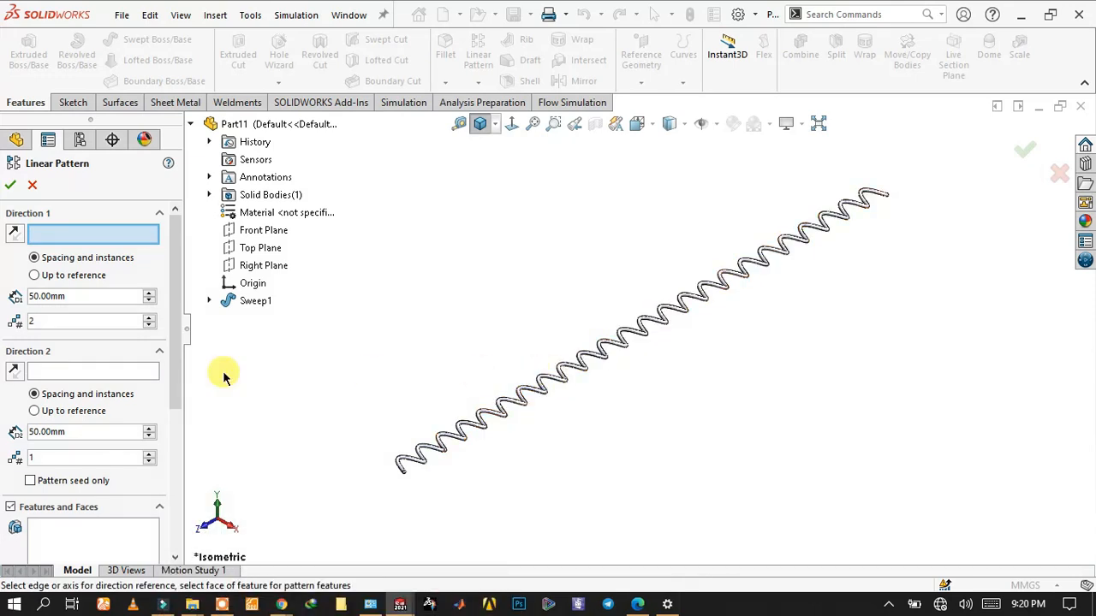
pyautogui.click(264, 268)
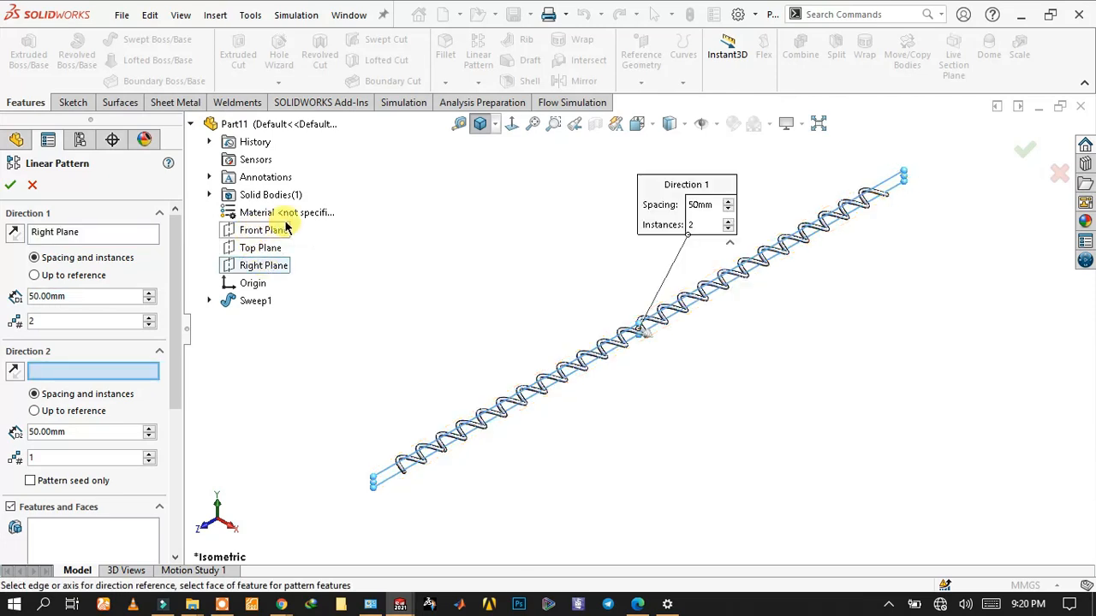
pyautogui.click(253, 233)
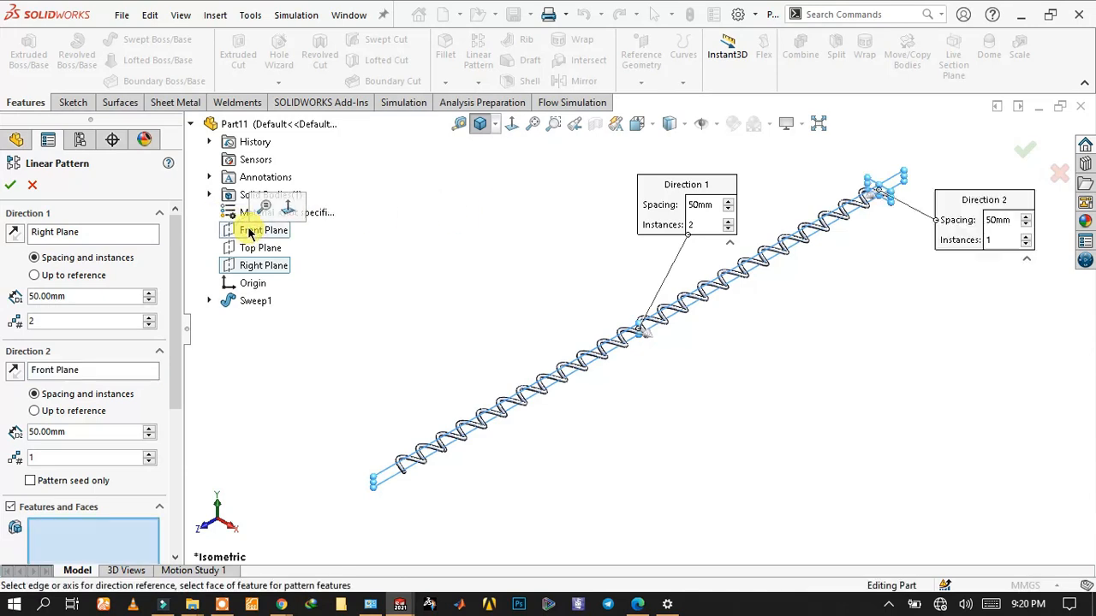
# Step: Switch the linear pattern from features and faces to bodies, and choose the swept helical wire as the body
pyautogui.click(10, 507)
pyautogui.scroll(-3, 175, 411)
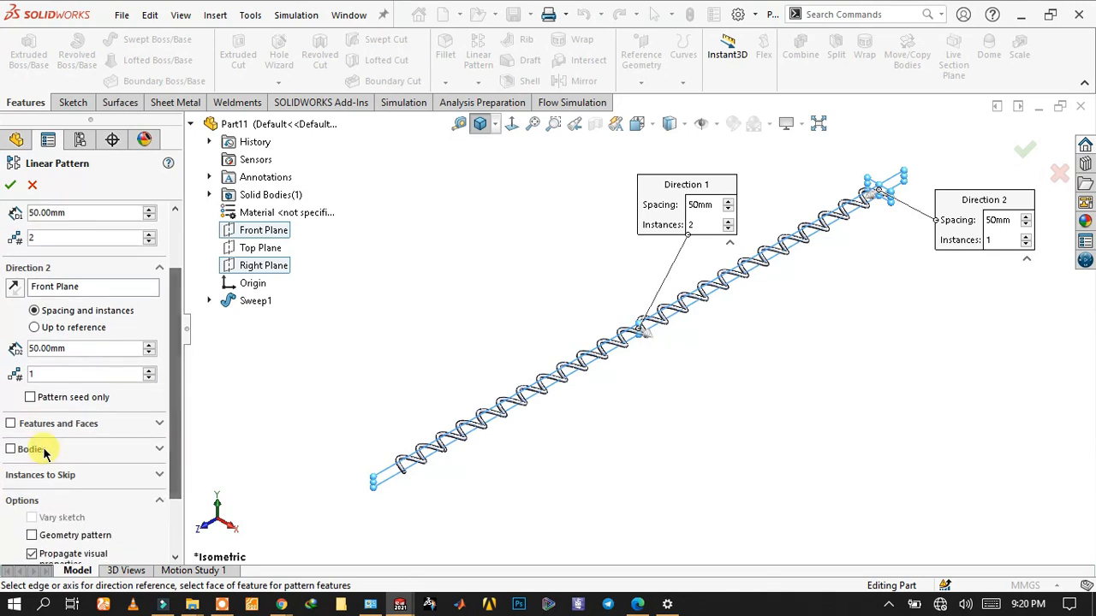
pyautogui.click(10, 449)
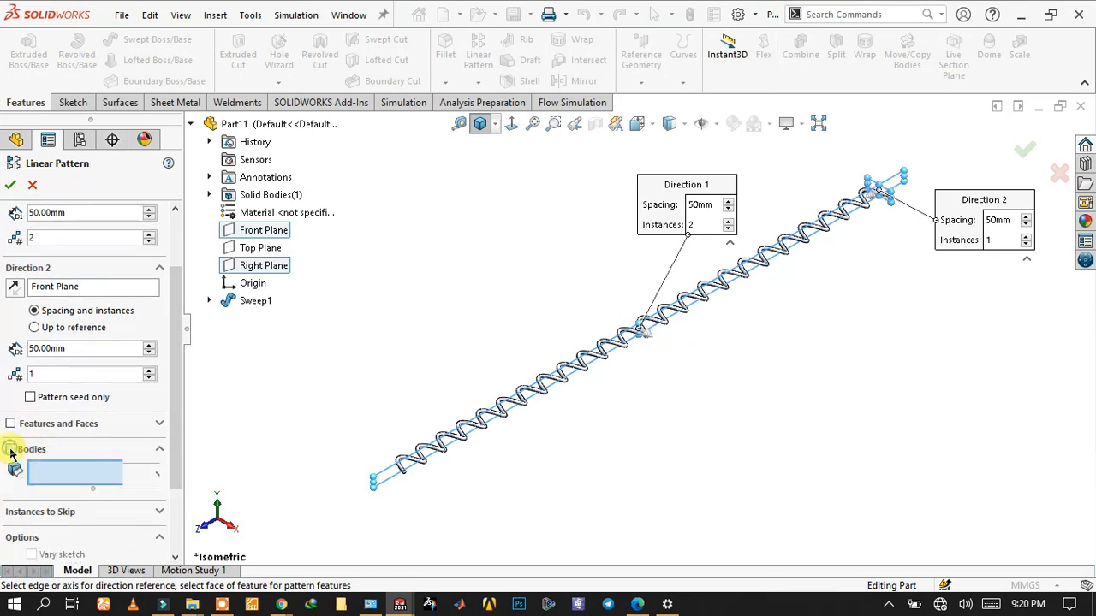
pyautogui.click(483, 428)
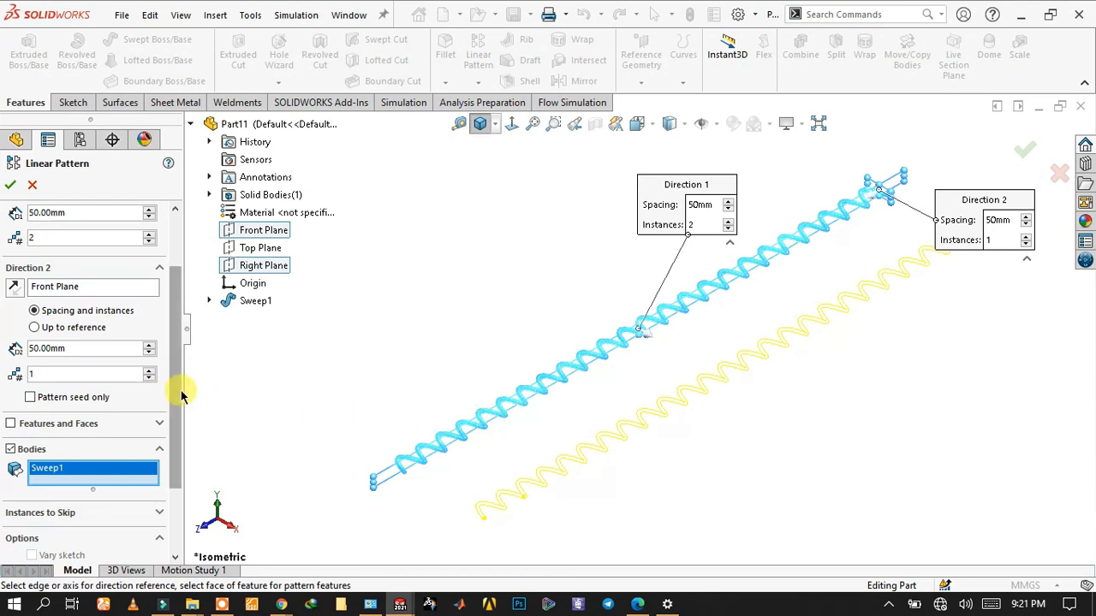
# Step: Set the pattern spacing to 10 mm in both directions, with 2 instances in Direction 2
pyautogui.moveTo(181, 389); pyautogui.dragTo(182, 325)
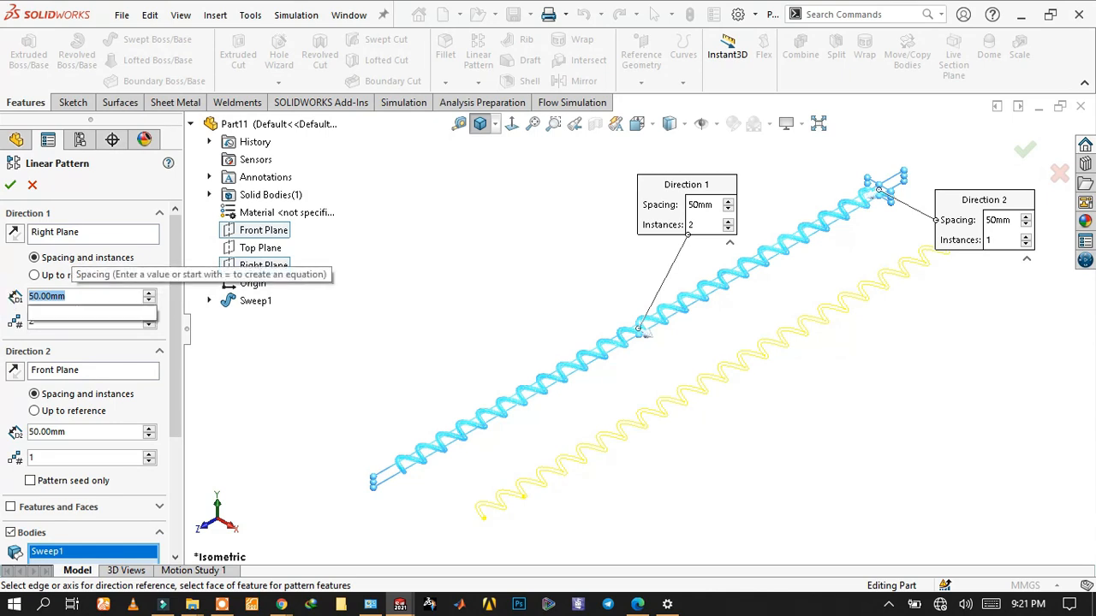
pyautogui.write('10')
pyautogui.moveTo(86, 313)
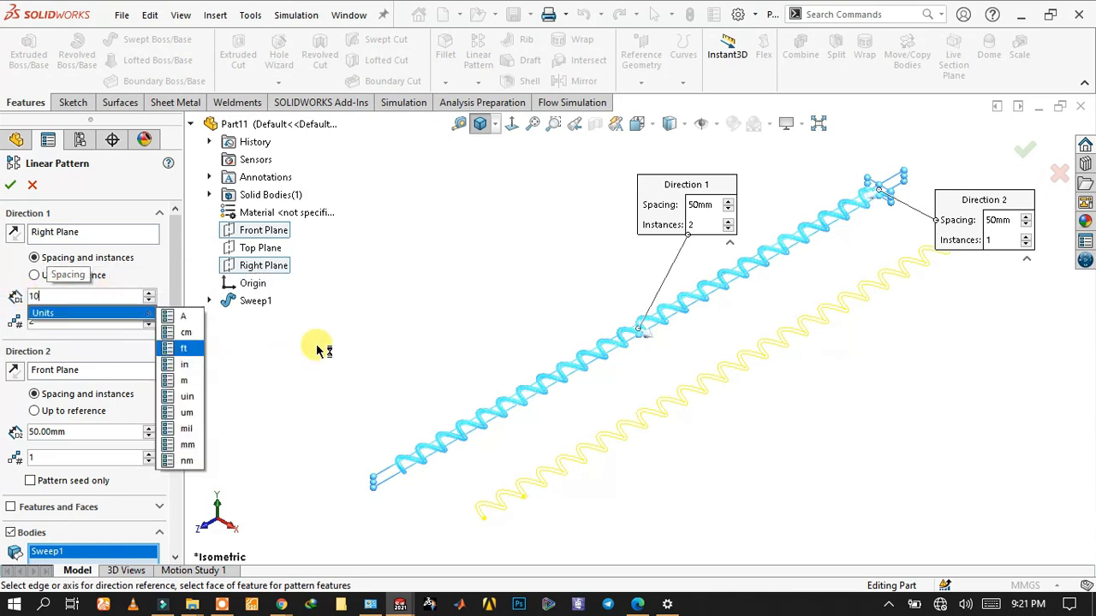
pyautogui.press('Return')
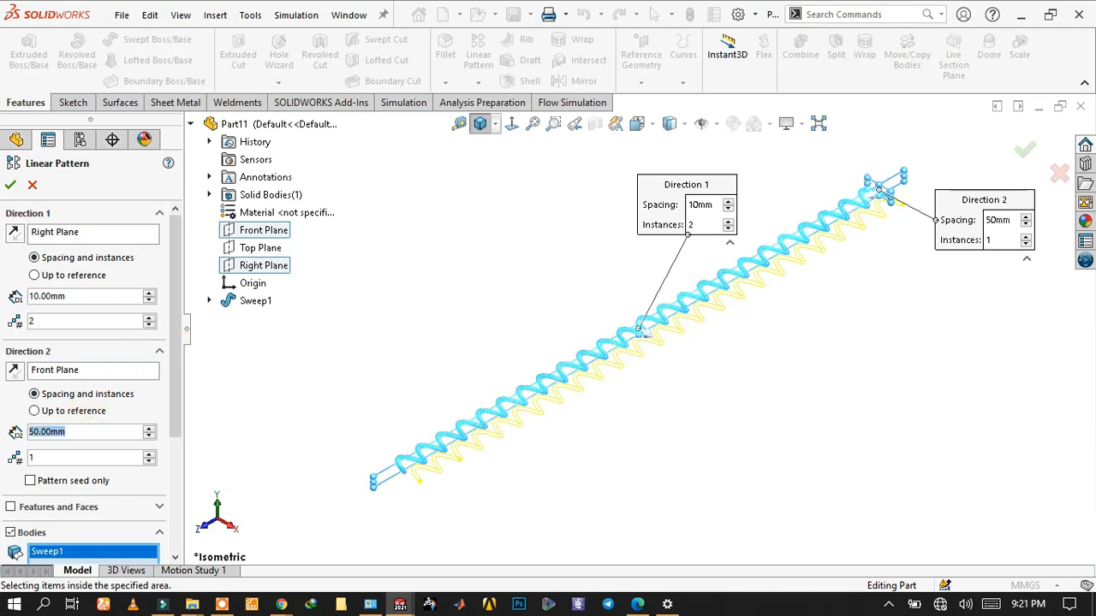
pyautogui.write('10')
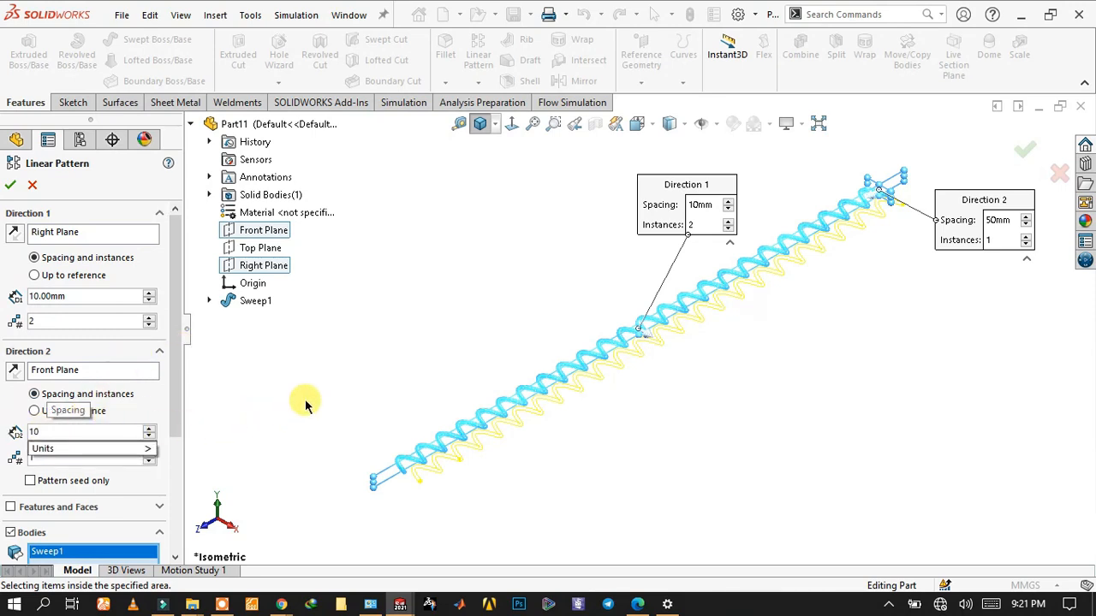
pyautogui.click(306, 406)
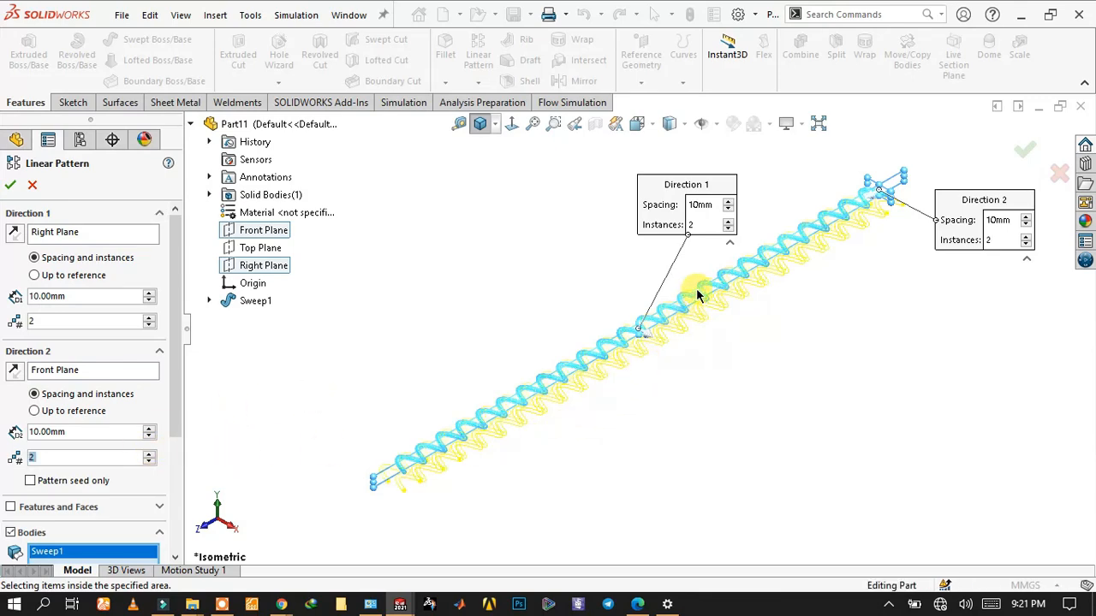
# Step: Skip instances (1, 2) and (2, 1) in the linear pattern so only the diagonal copy is made
pyautogui.scroll(-6, 665, 318)
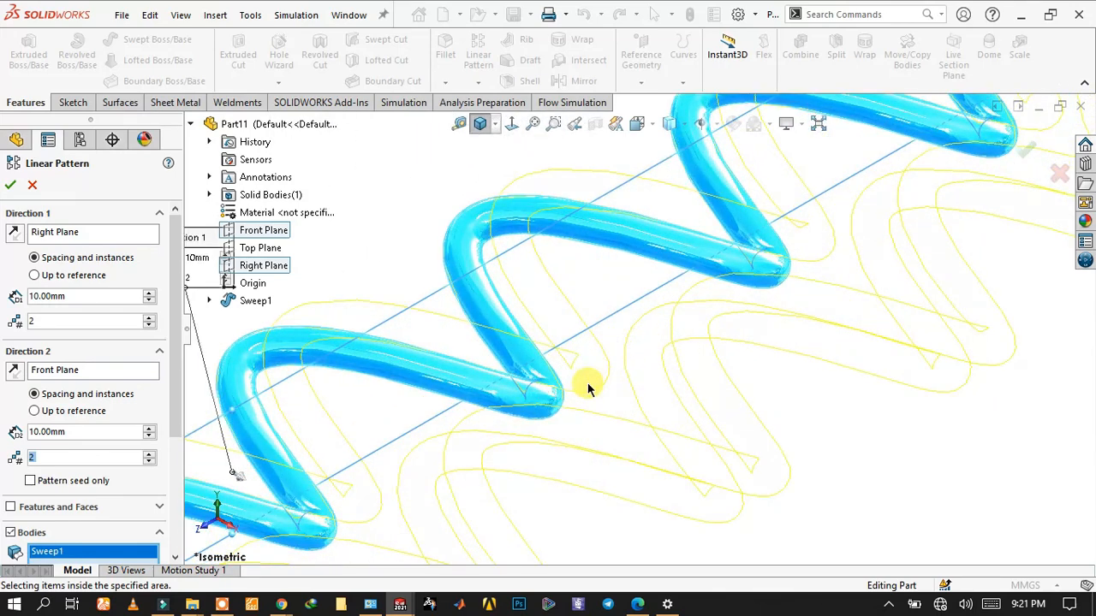
pyautogui.scroll(3, 584, 386)
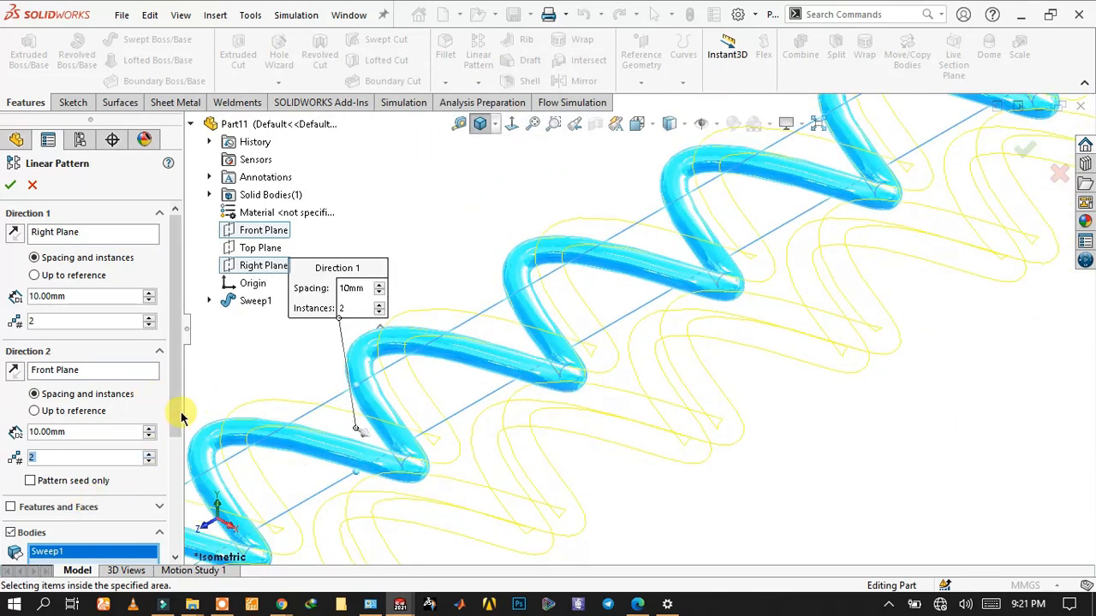
pyautogui.moveTo(181, 420); pyautogui.dragTo(179, 527)
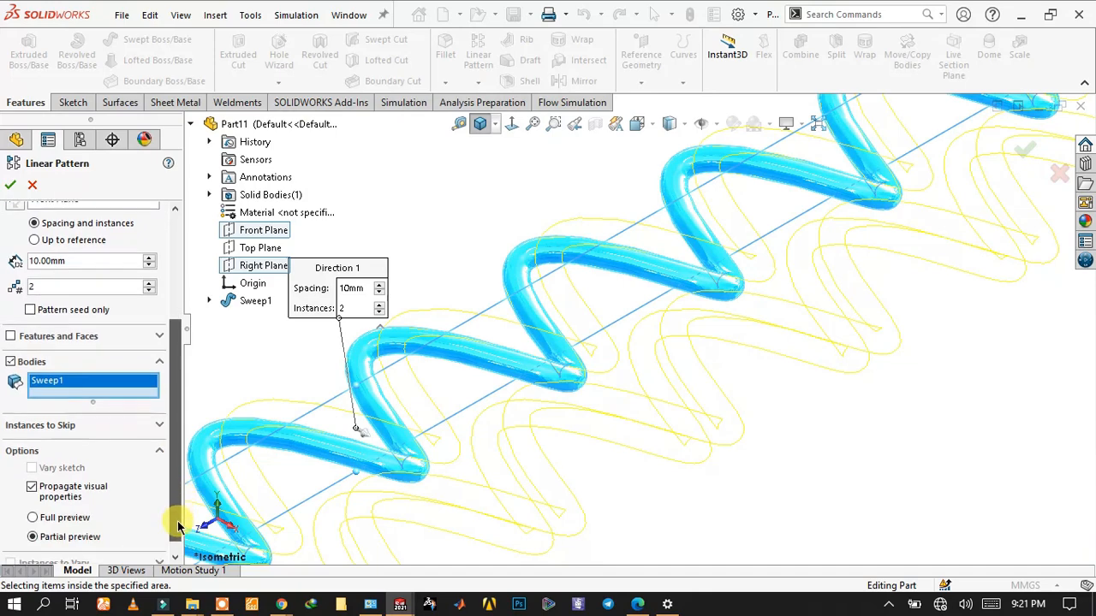
pyautogui.click(158, 425)
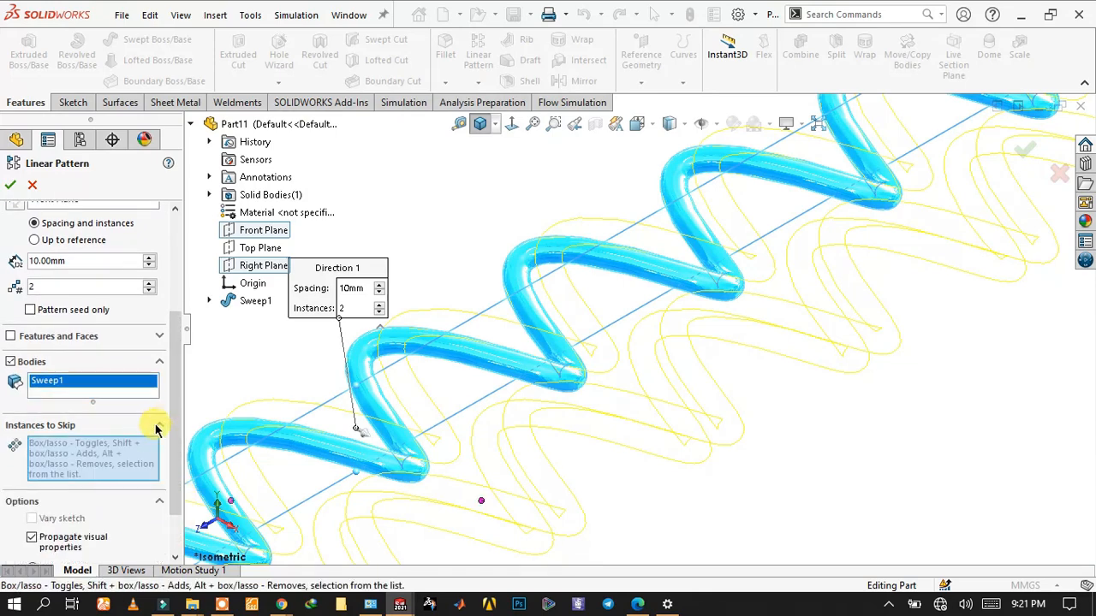
pyautogui.scroll(2, 350, 466)
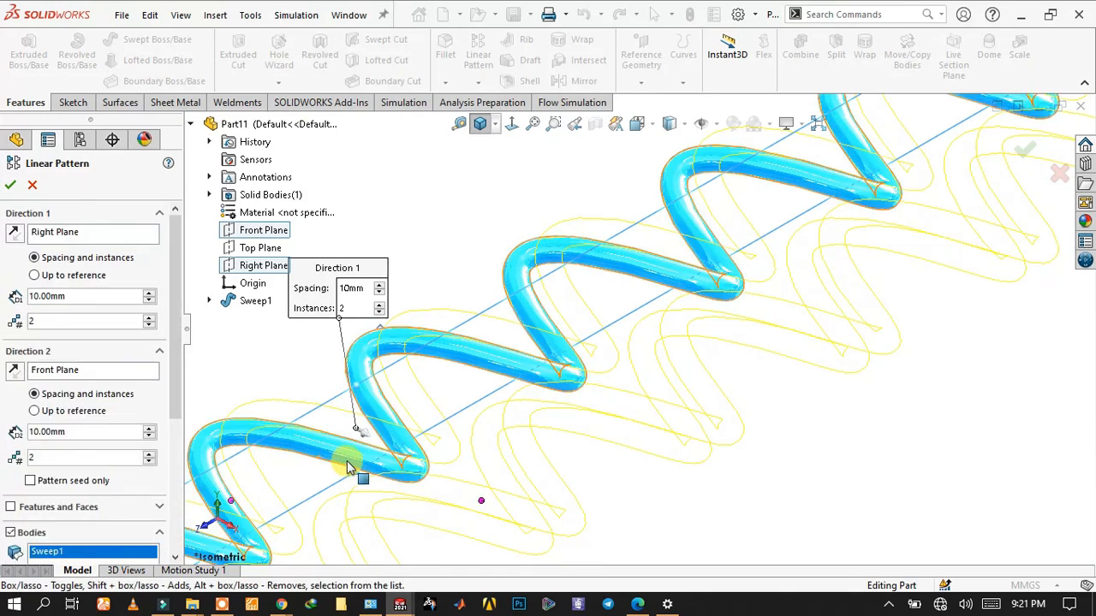
pyautogui.scroll(-3, 163, 505)
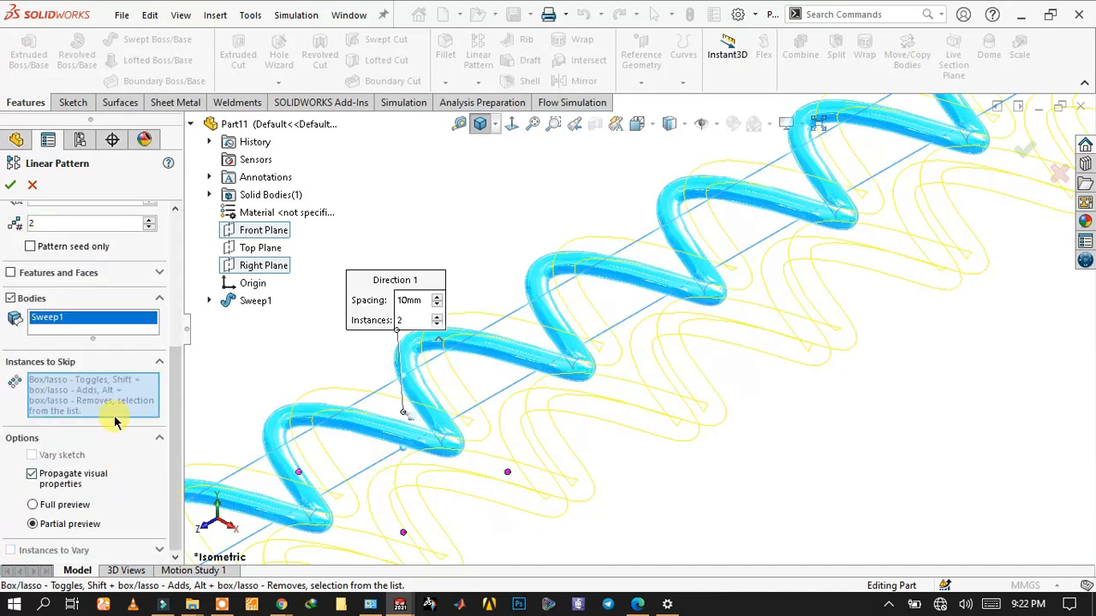
pyautogui.click(298, 474)
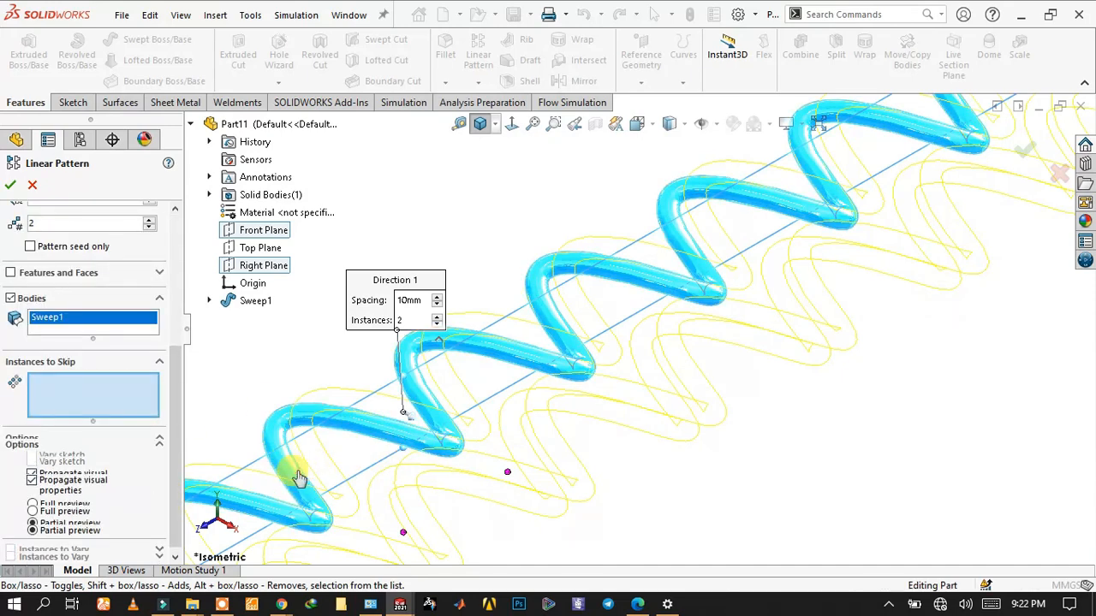
pyautogui.click(509, 475)
pyautogui.scroll(3, 504, 501)
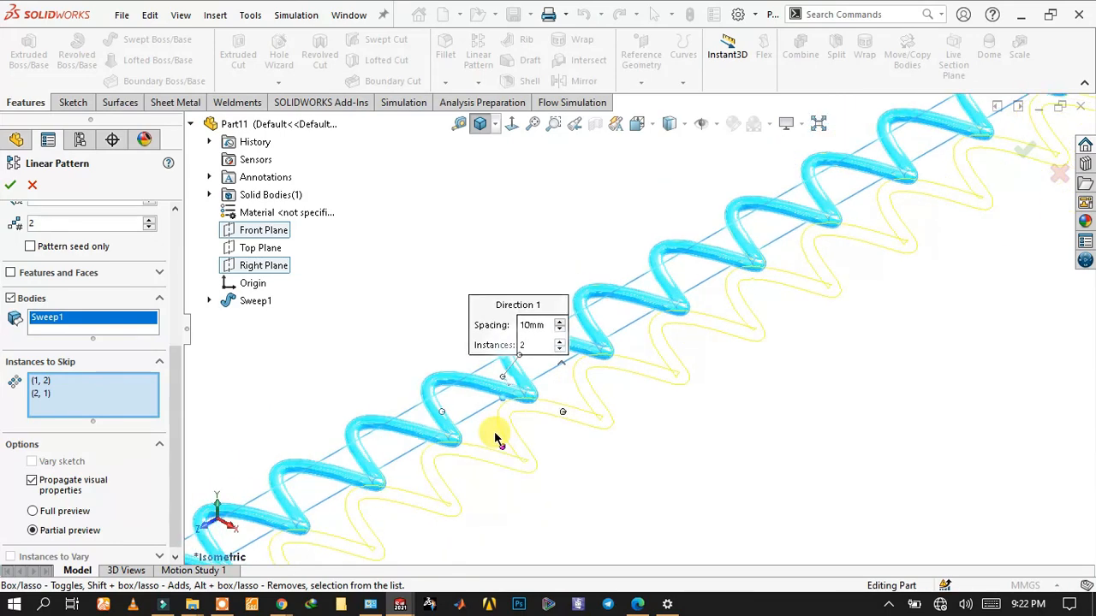
# Step: Set the pattern's Direction 2 spacing to 5 mm
pyautogui.moveTo(497, 439); pyautogui.dragTo(469, 479, button='middle')
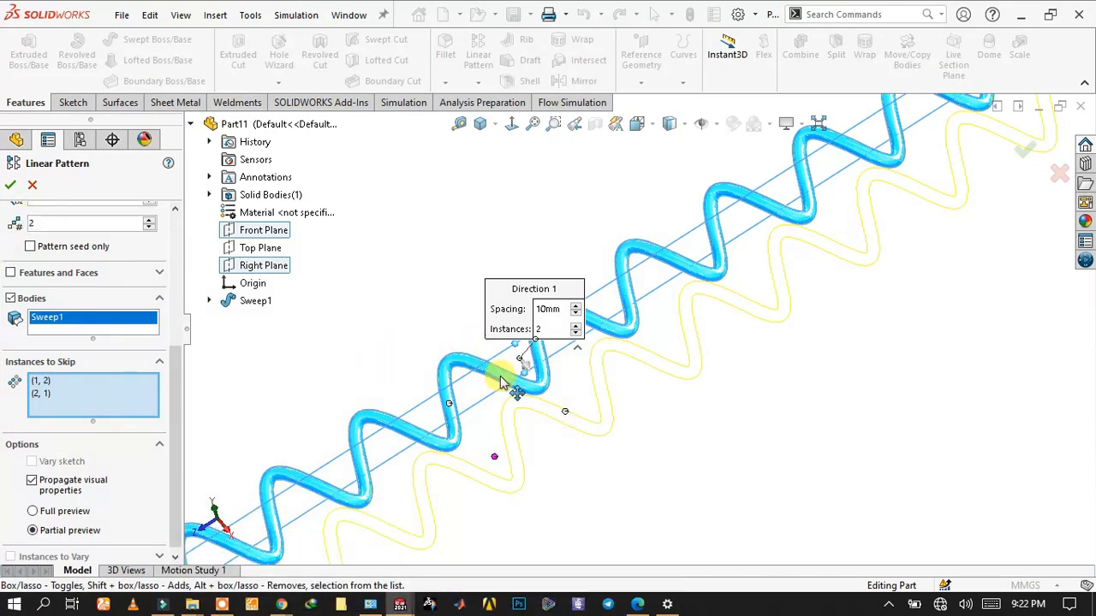
pyautogui.scroll(-1, 507, 385)
pyautogui.scroll(-1, 485, 463)
pyautogui.scroll(-2, 484, 463)
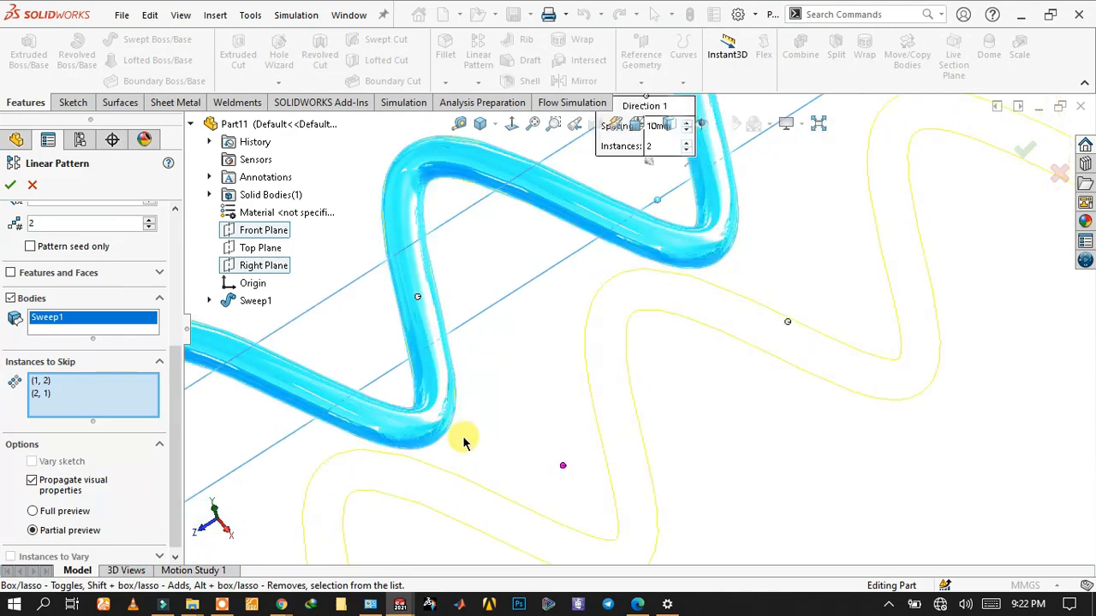
pyautogui.moveTo(177, 355); pyautogui.dragTo(168, 221)
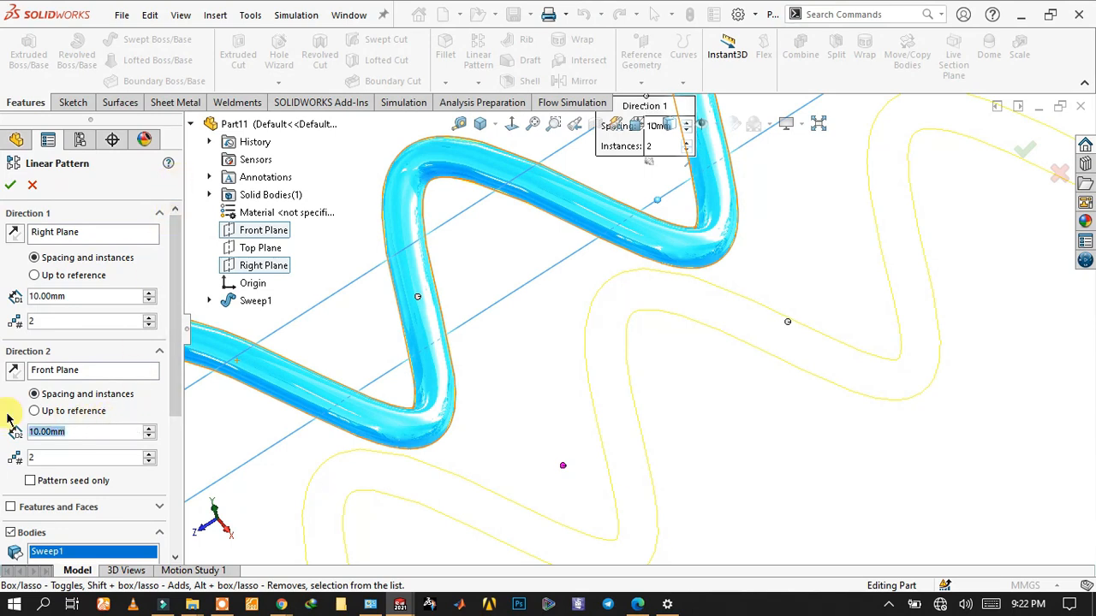
pyautogui.write('5')
pyautogui.click(240, 413)
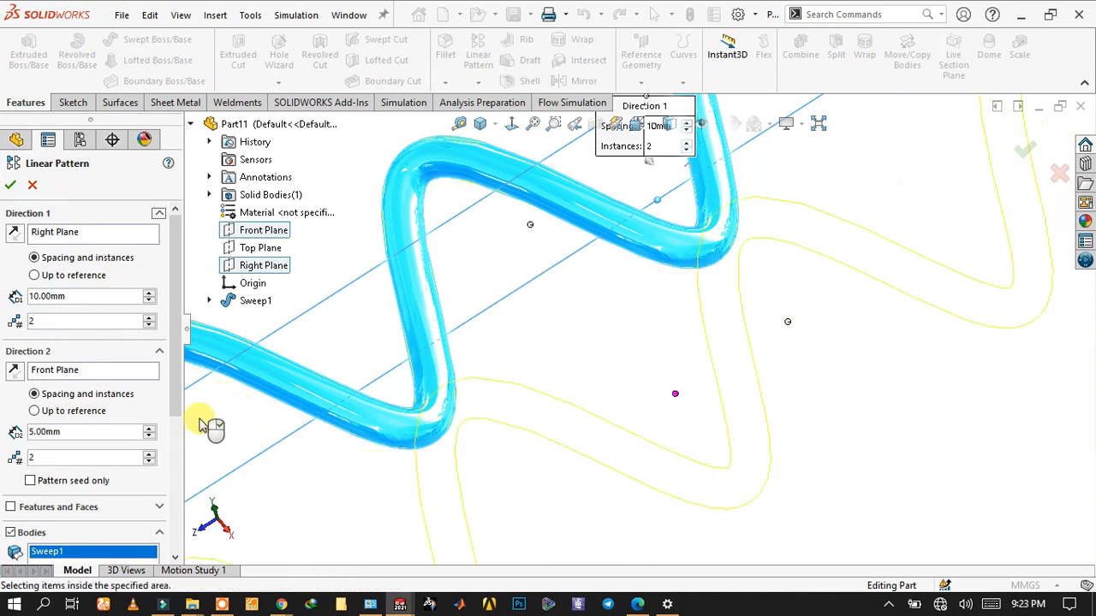
# Step: Try a Direction 2 spacing of 2 mm for the wire pattern
pyautogui.scroll(-2, 171, 415)
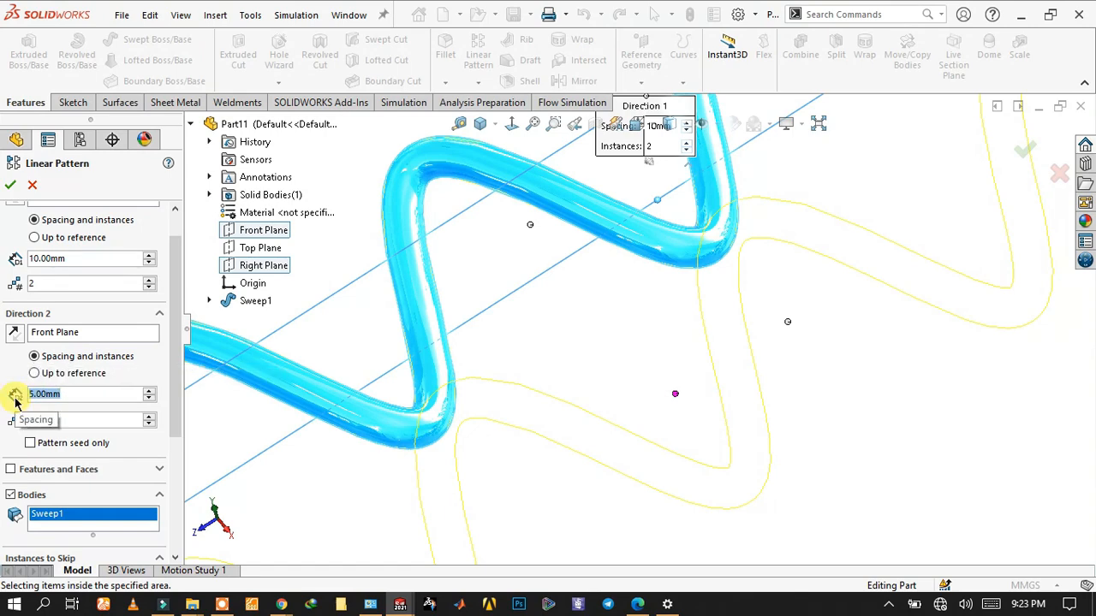
pyautogui.moveTo(445, 358); pyautogui.dragTo(572, 346, button='middle')
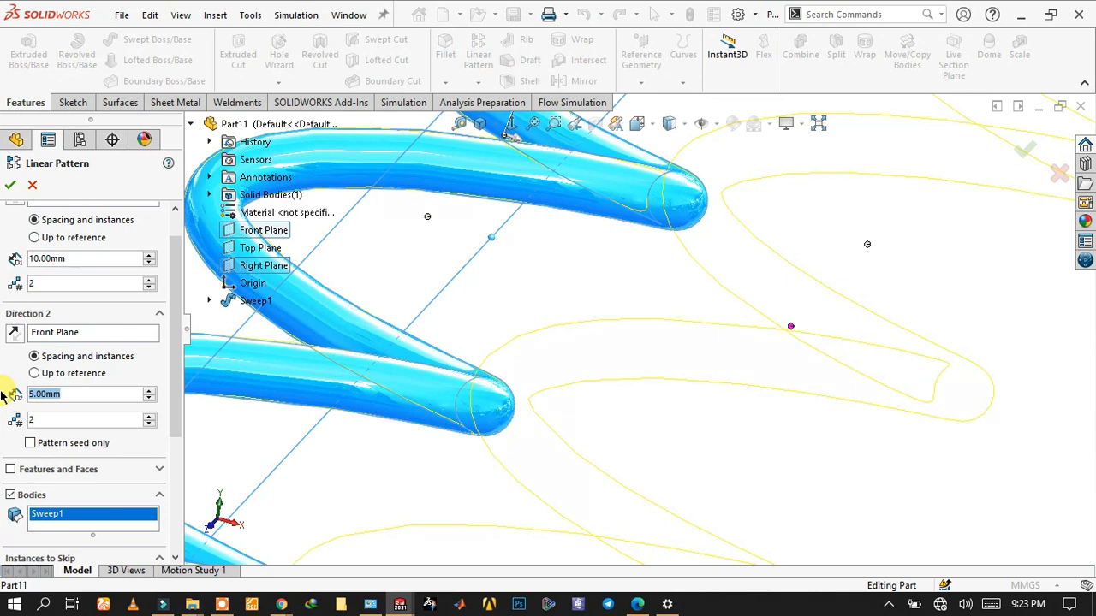
pyautogui.write('2')
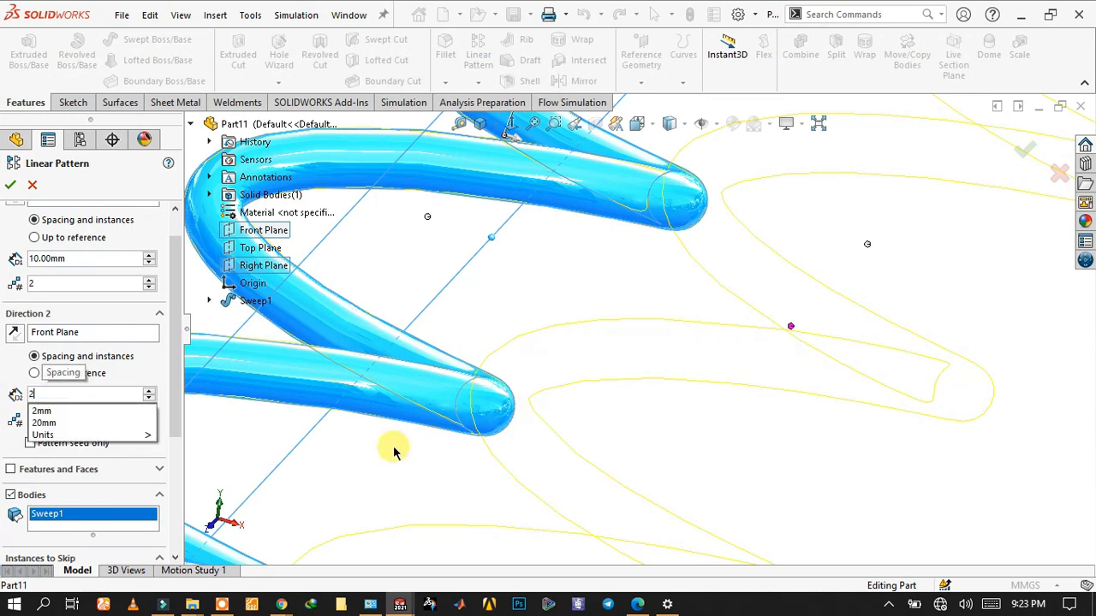
pyautogui.press('Return')
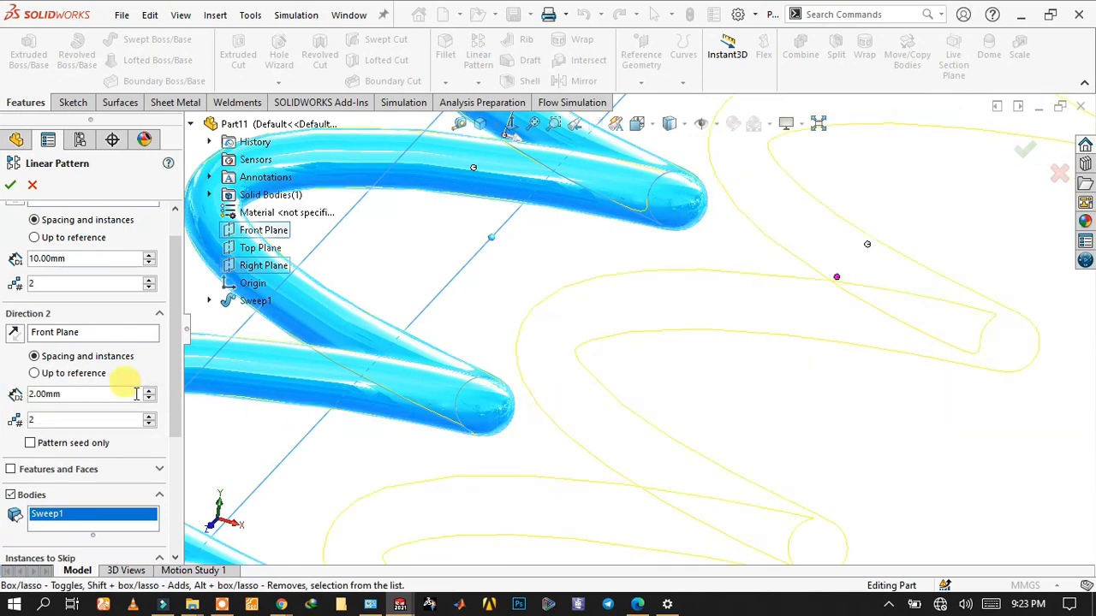
# Step: Set the pattern's Direction 2 spacing to 6 mm
pyautogui.write('6')
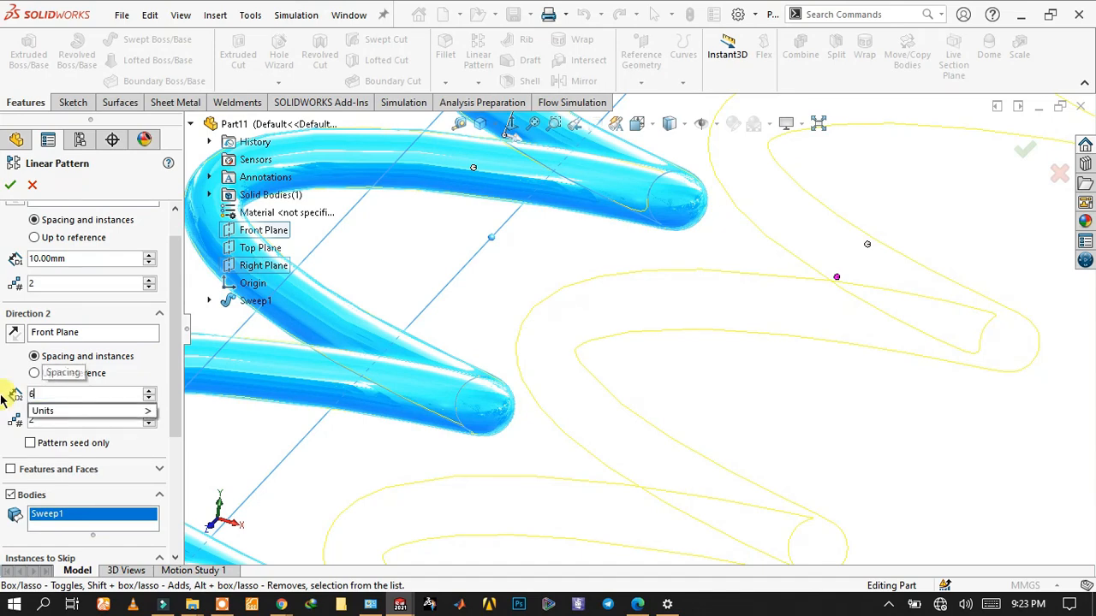
pyautogui.press('Return')
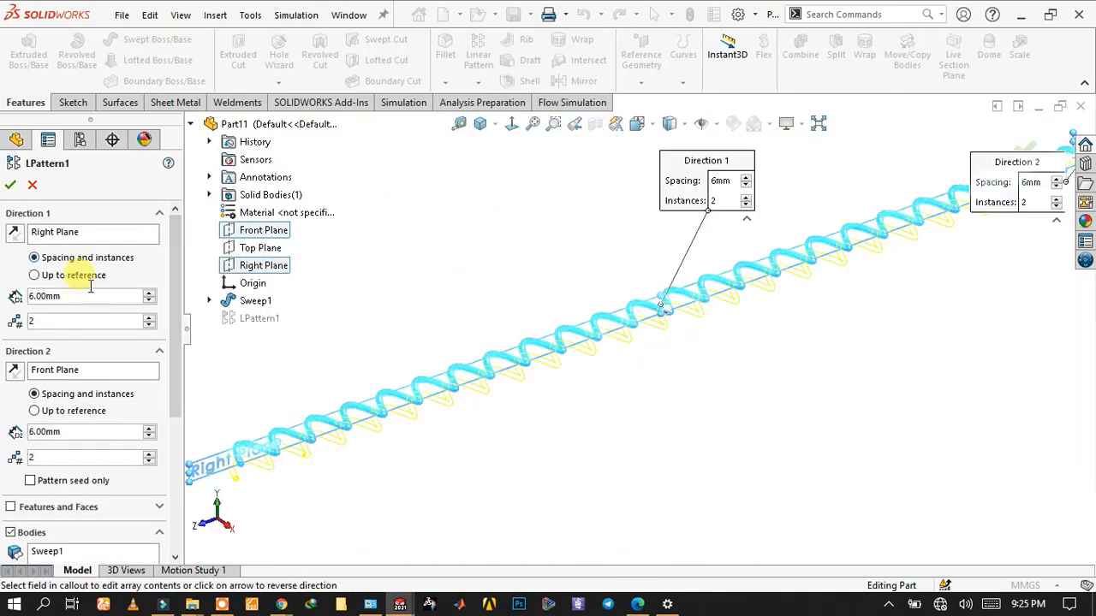
# Step: Set the wire pattern's Direction 1 spacing to 8.5 mm and accept the pattern
pyautogui.click(102, 236)
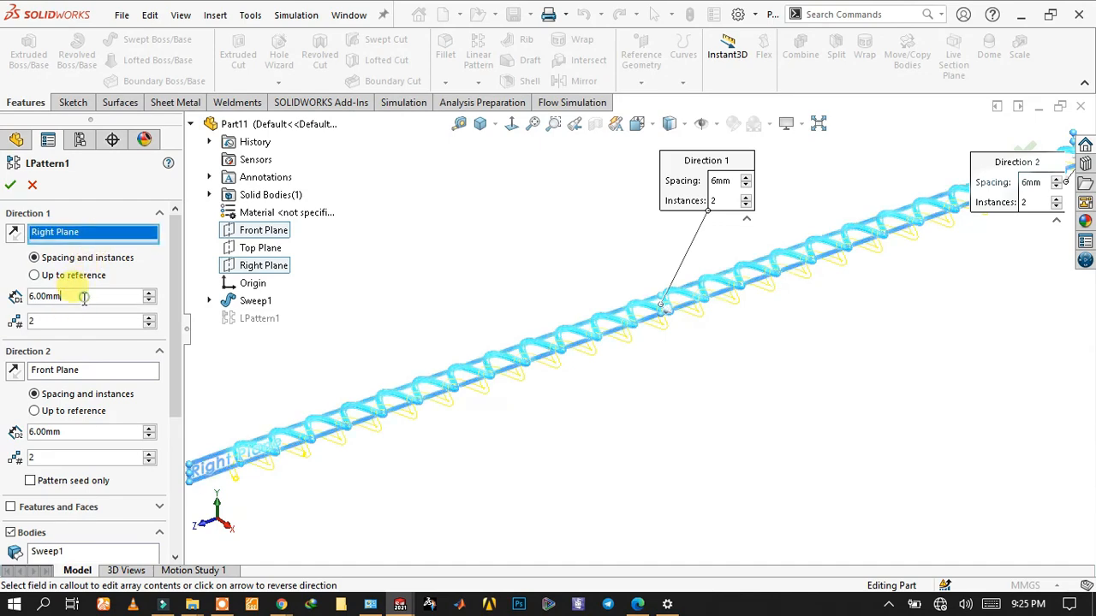
pyautogui.moveTo(177, 314); pyautogui.dragTo(178, 362)
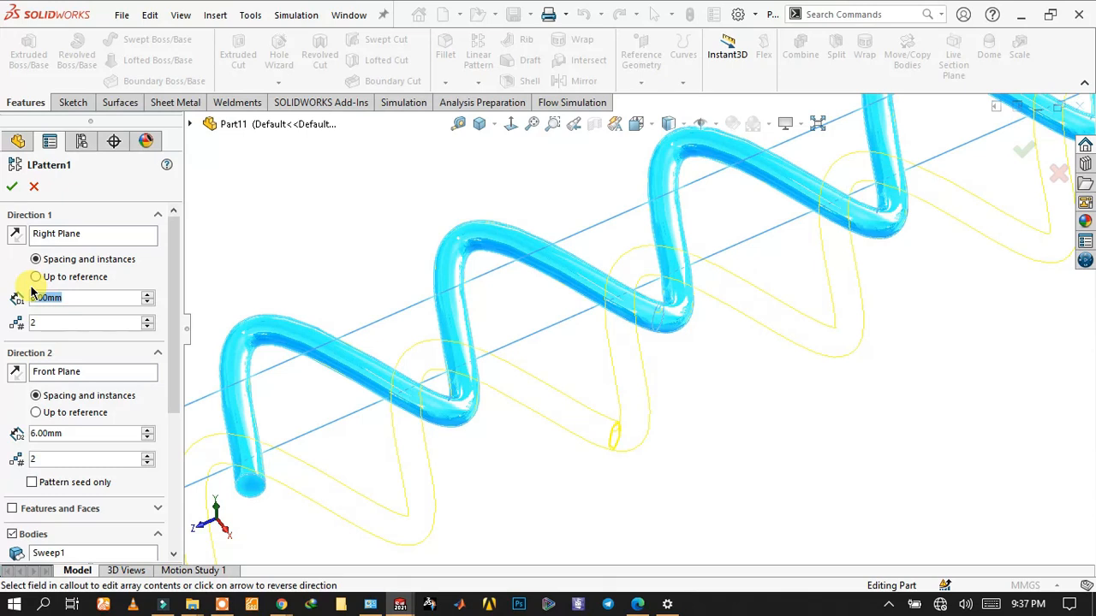
pyautogui.write('8.5')
pyautogui.press('Return')
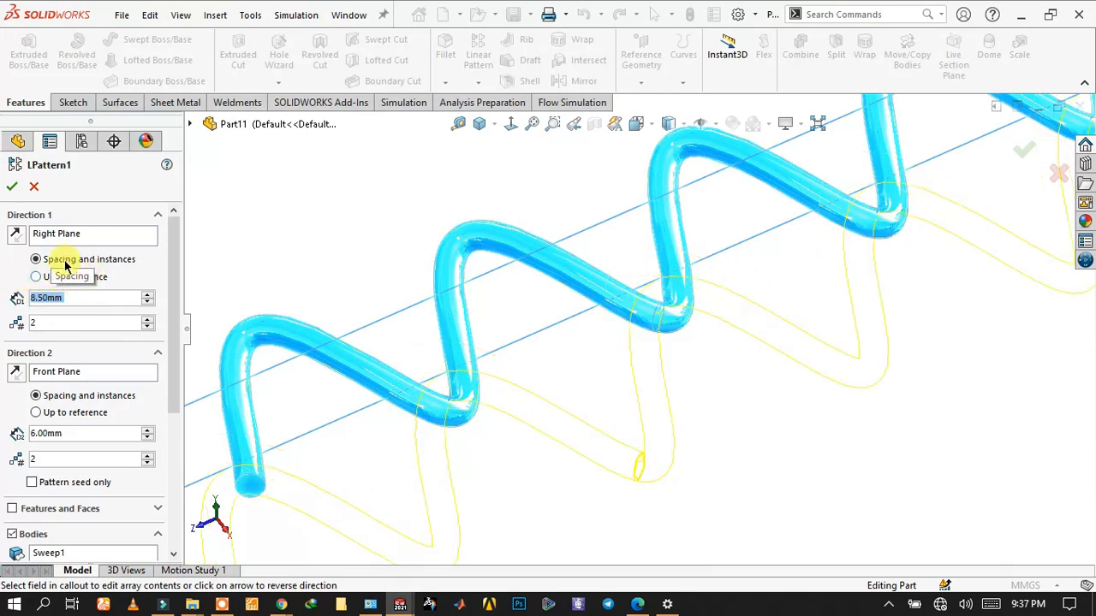
pyautogui.click(8, 187)
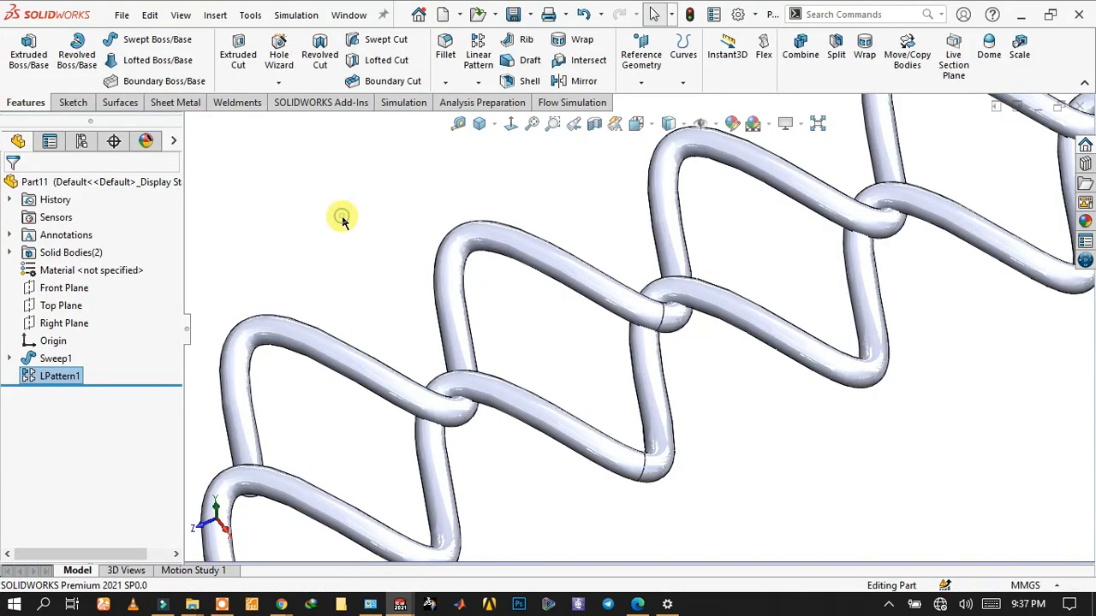
pyautogui.click(342, 219)
# Step: Start a second linear pattern using the Right Plane as Direction 1 with 17 mm spacing
pyautogui.scroll(4, 460, 334)
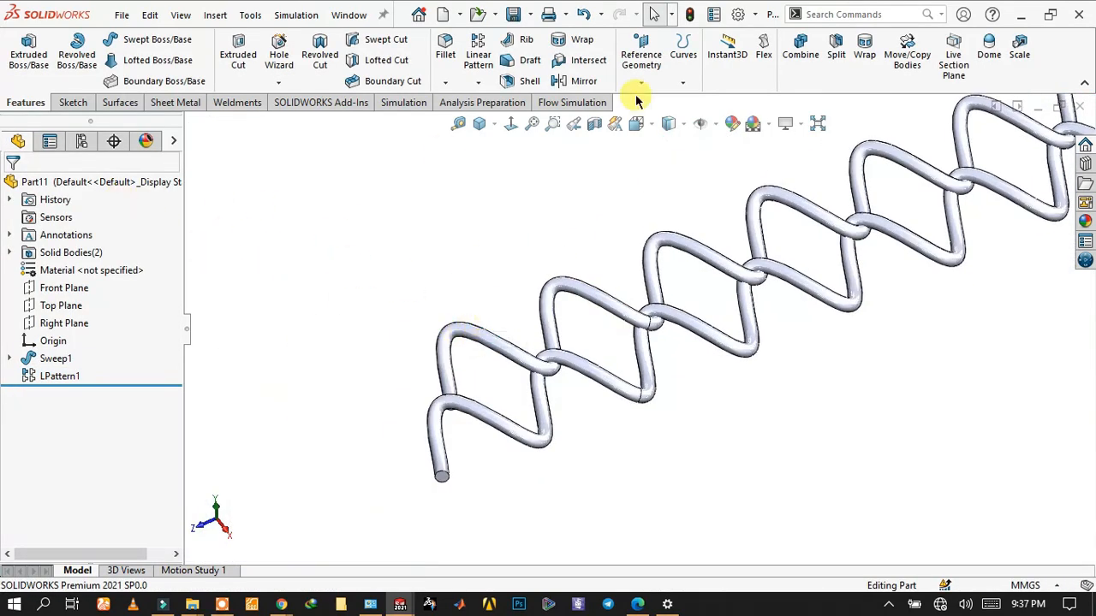
pyautogui.click(493, 81)
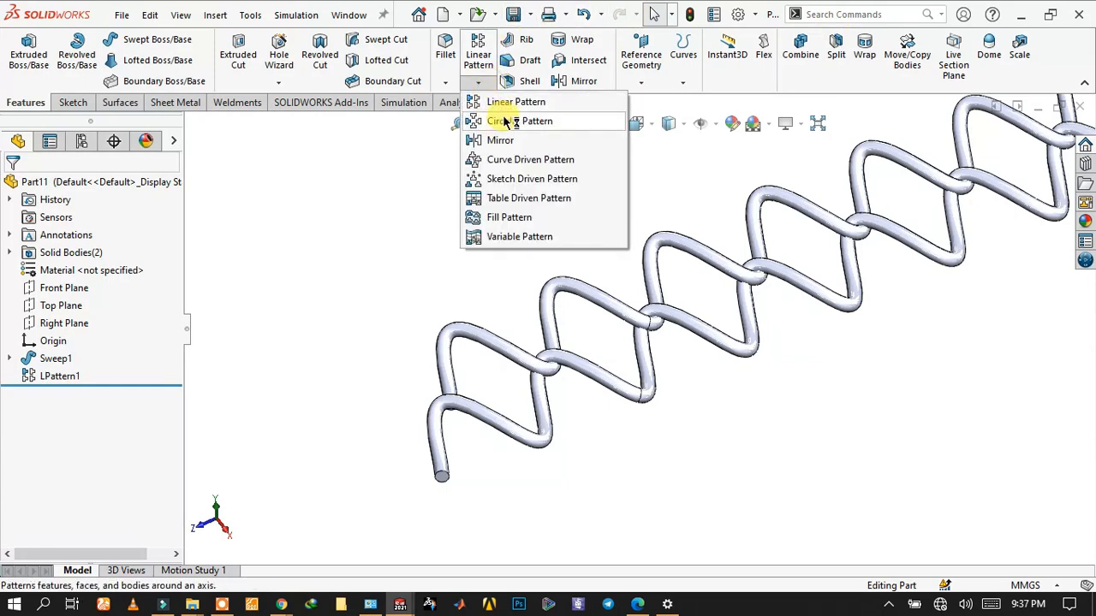
pyautogui.click(524, 103)
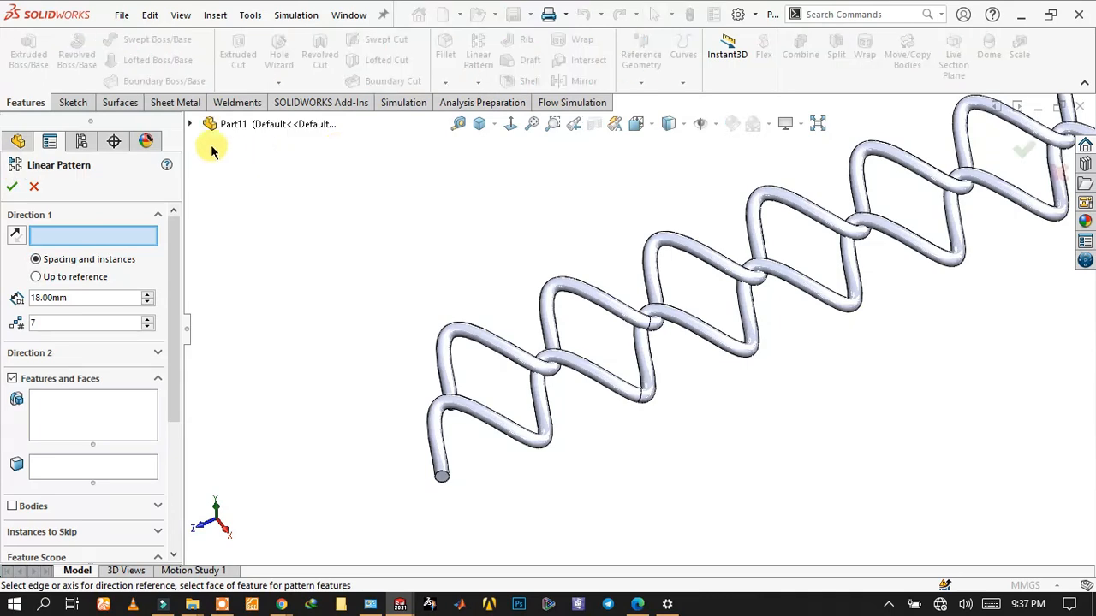
pyautogui.click(192, 125)
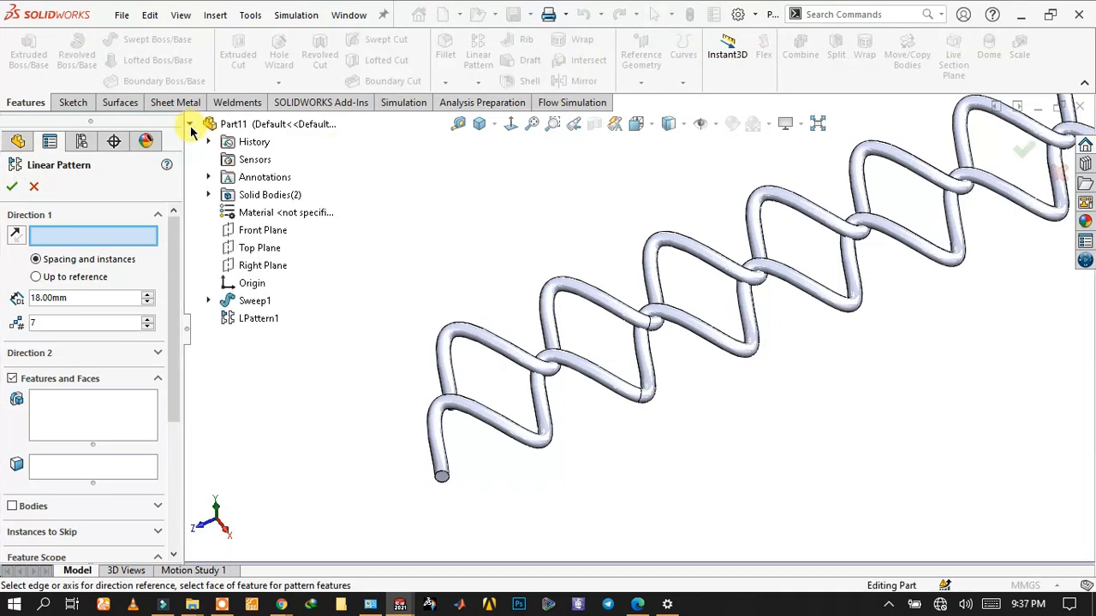
pyautogui.click(266, 267)
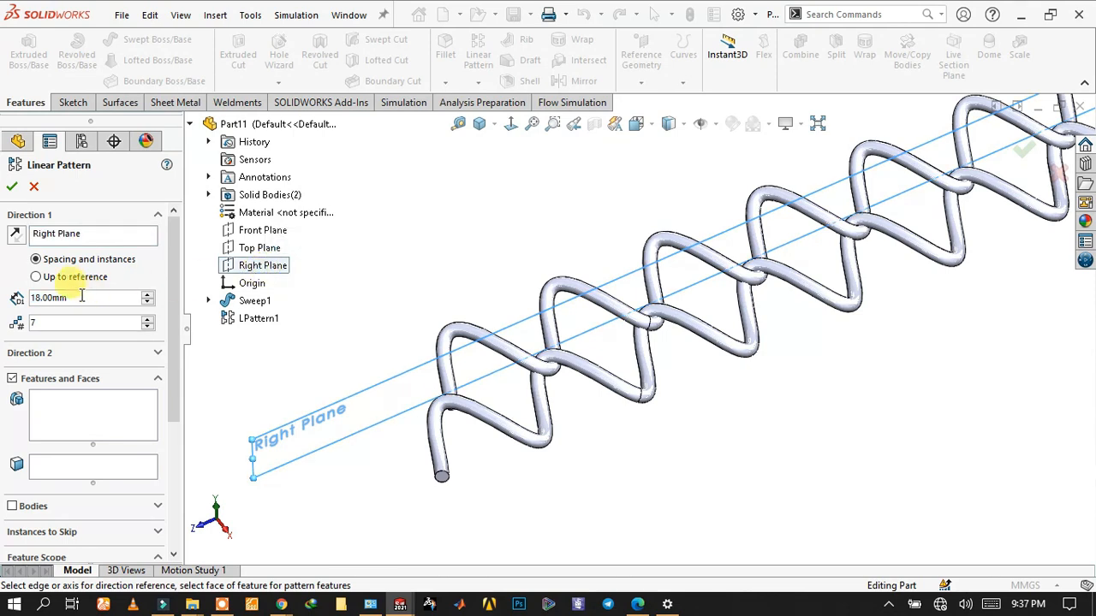
pyautogui.moveTo(81, 297); pyautogui.dragTo(46, 297)
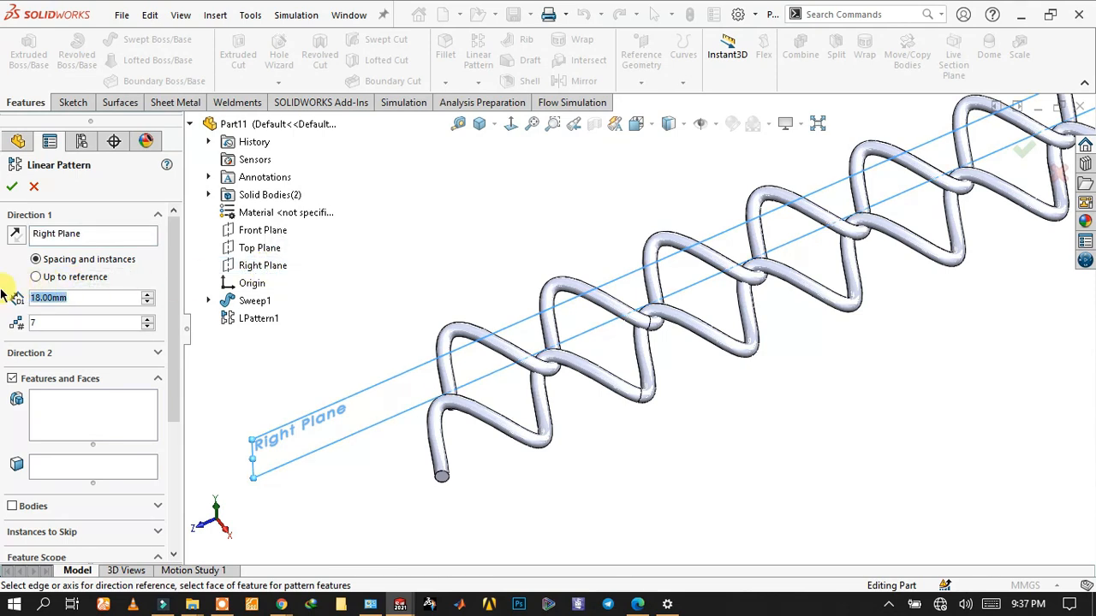
pyautogui.write('1')
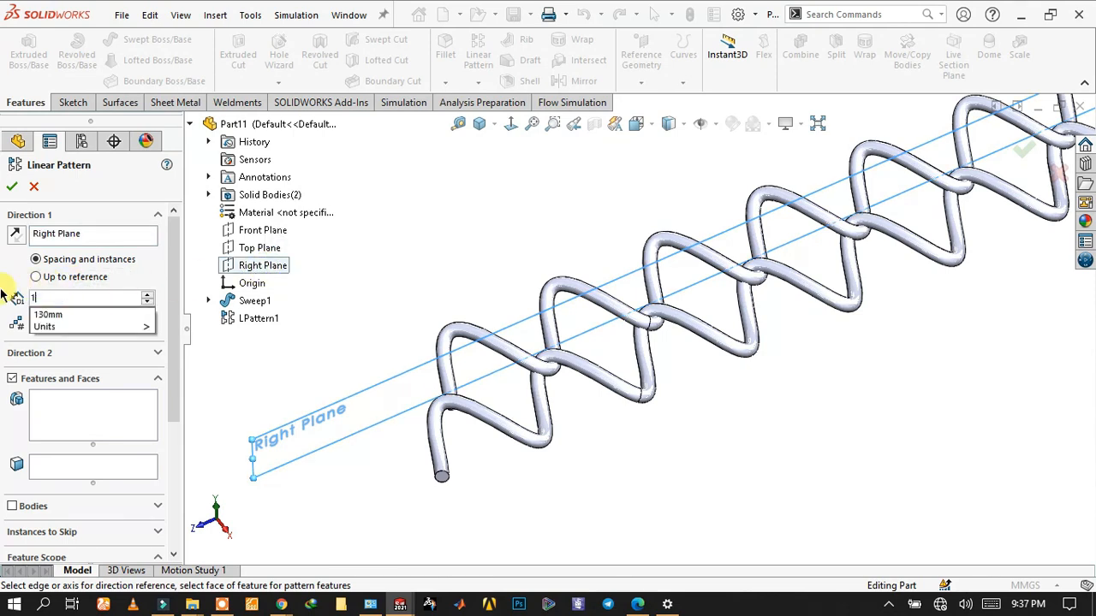
pyautogui.write('7')
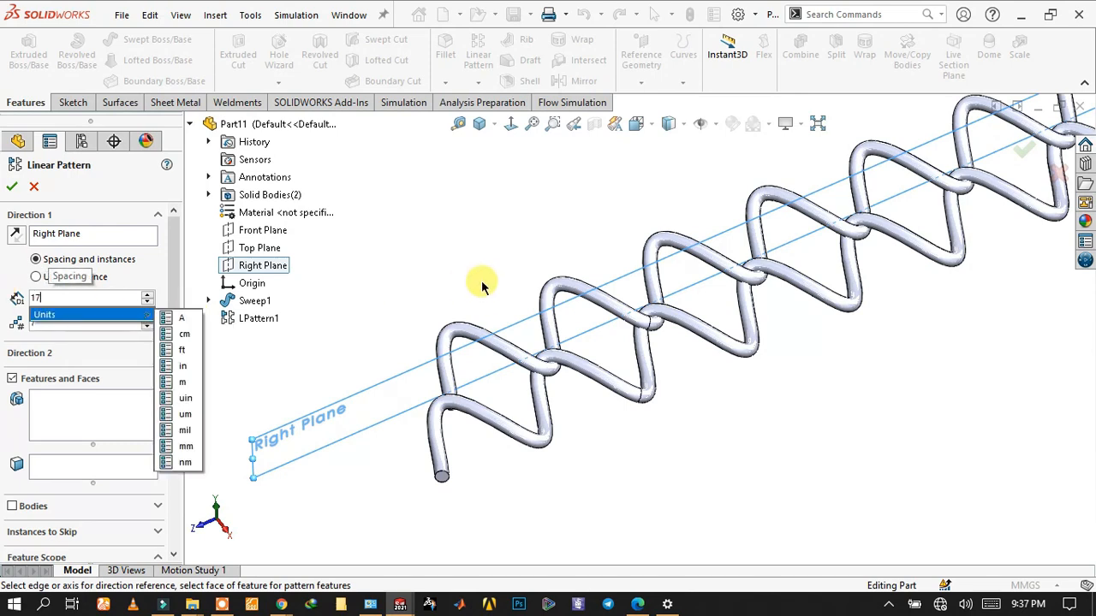
pyautogui.click(482, 257)
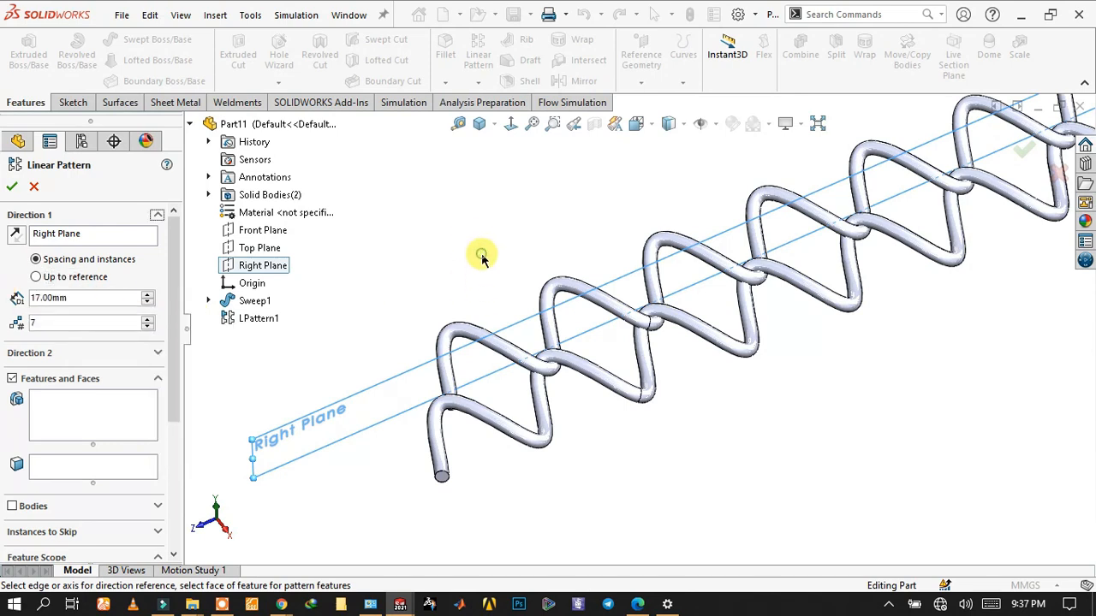
# Step: Try to choose the patterned wire and the original swept wire as features for the linear pattern
pyautogui.click(43, 416)
pyautogui.click(505, 421)
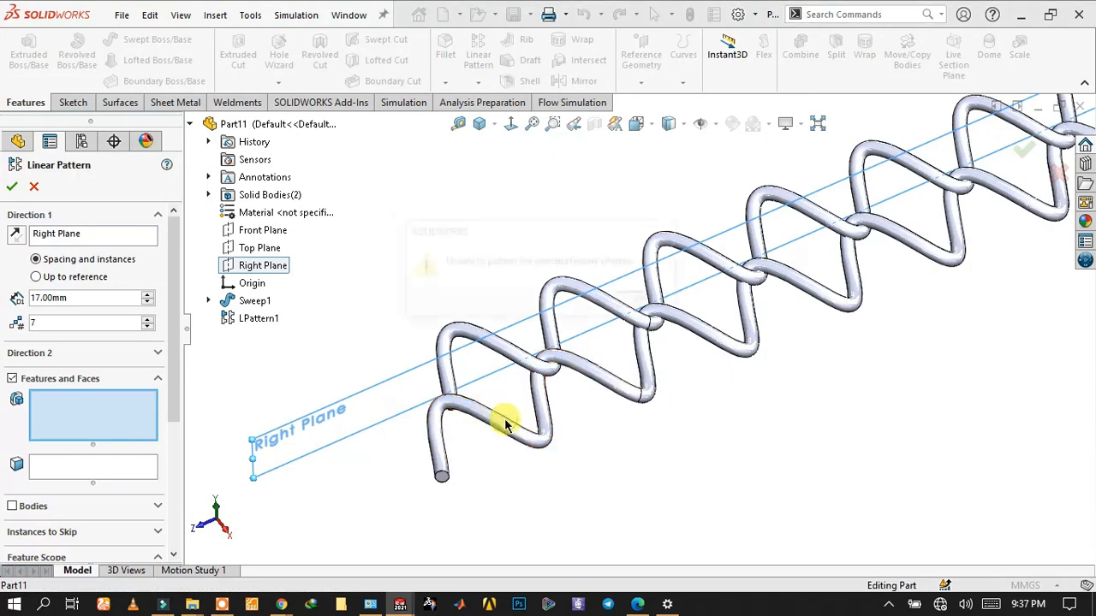
pyautogui.click(646, 302)
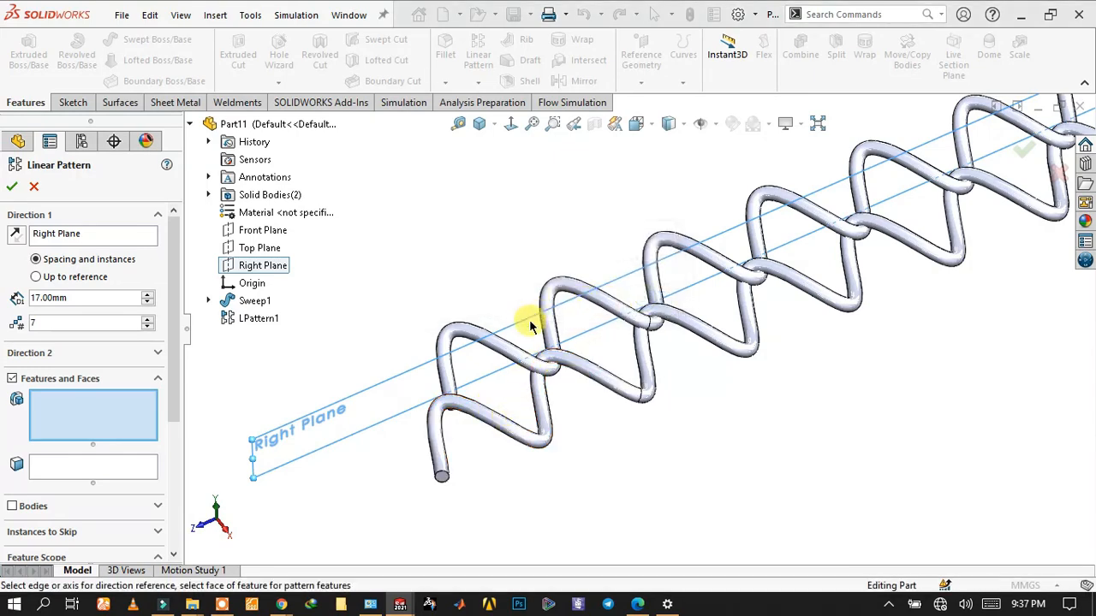
pyautogui.click(533, 364)
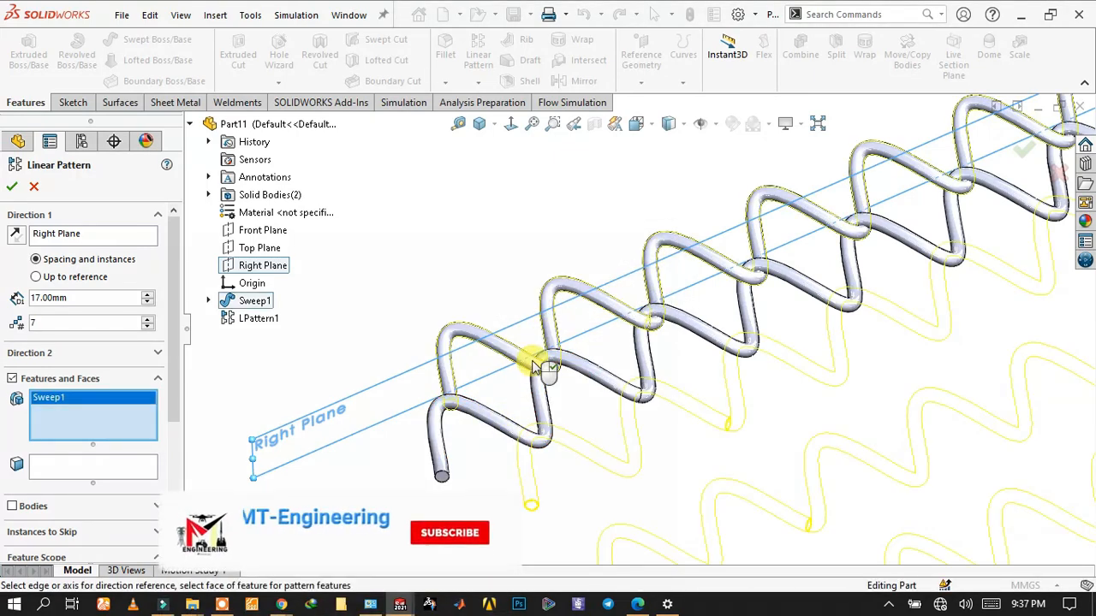
# Step: Pattern both interlocked wires as bodies instead of features and accept the linear pattern to form the mesh
pyautogui.click(13, 506)
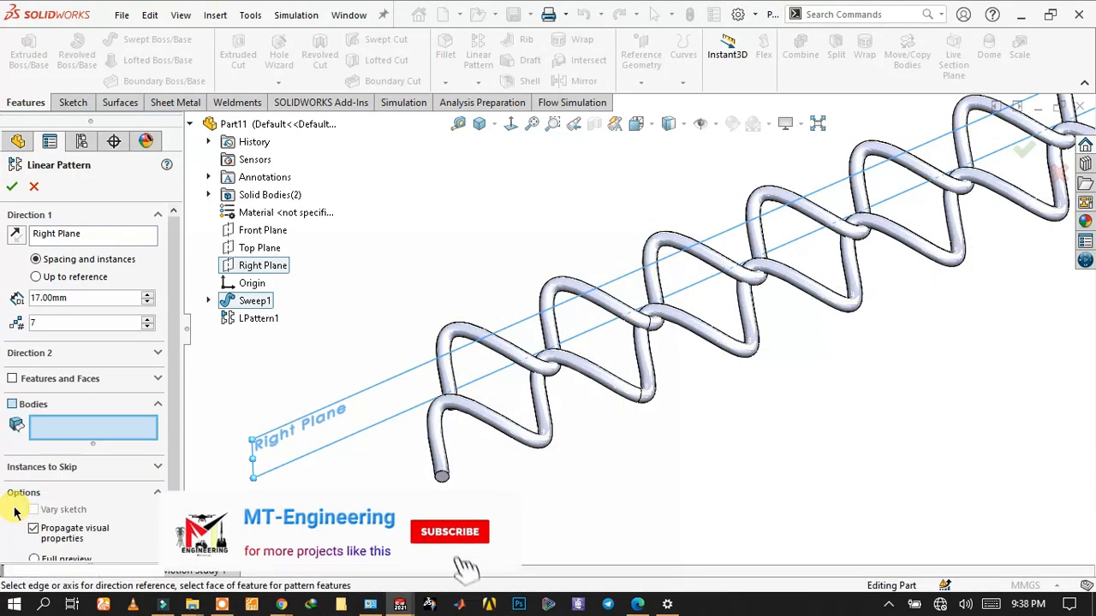
pyautogui.click(552, 423)
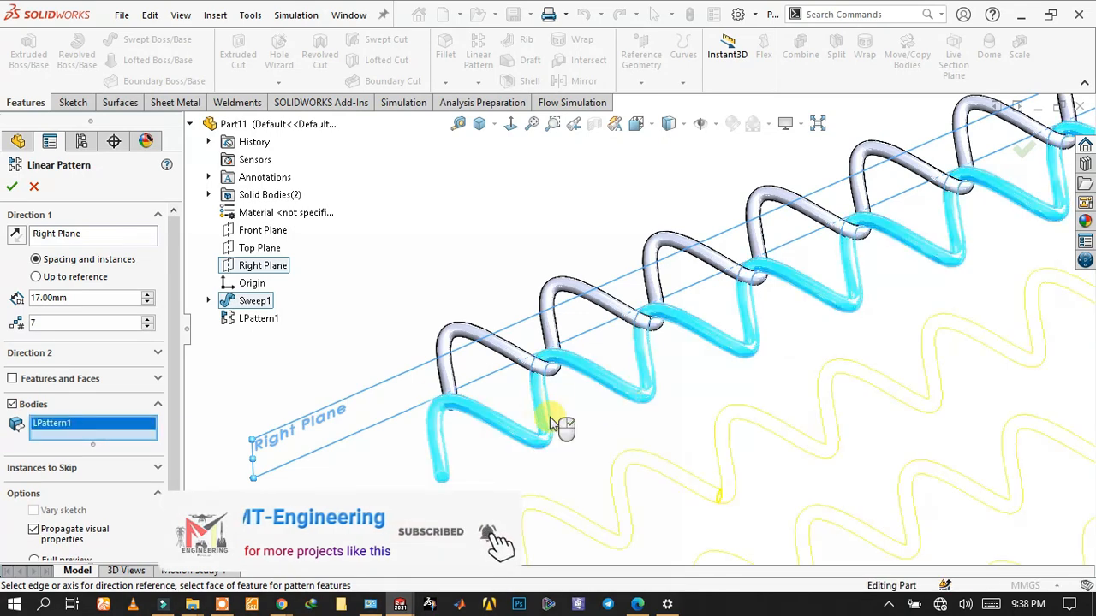
pyautogui.click(515, 355)
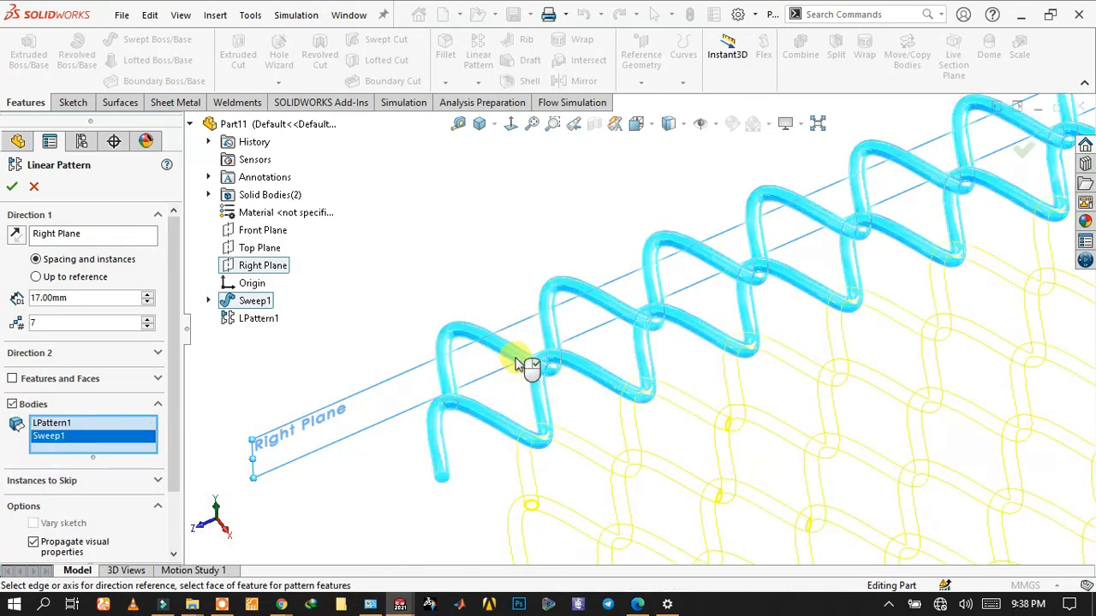
pyautogui.scroll(4, 782, 456)
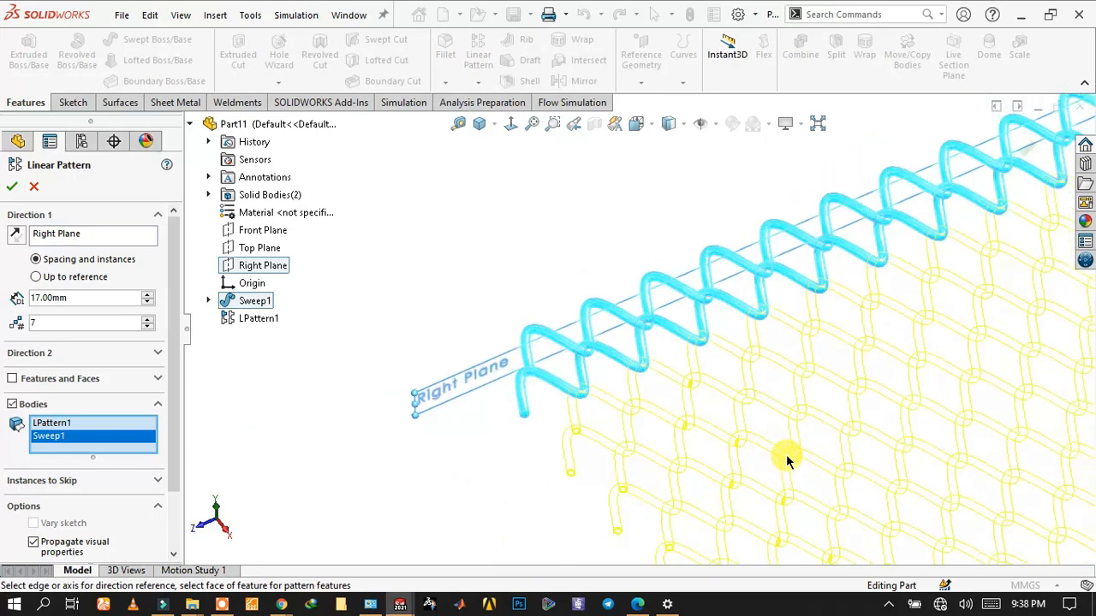
pyautogui.scroll(5, 769, 415)
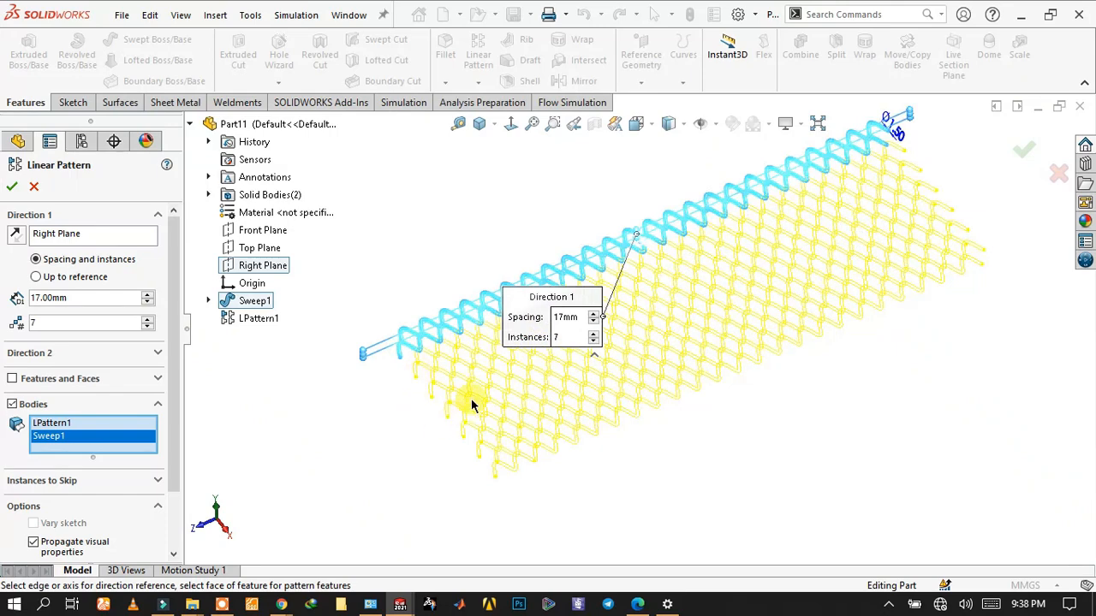
pyautogui.scroll(-4, 482, 313)
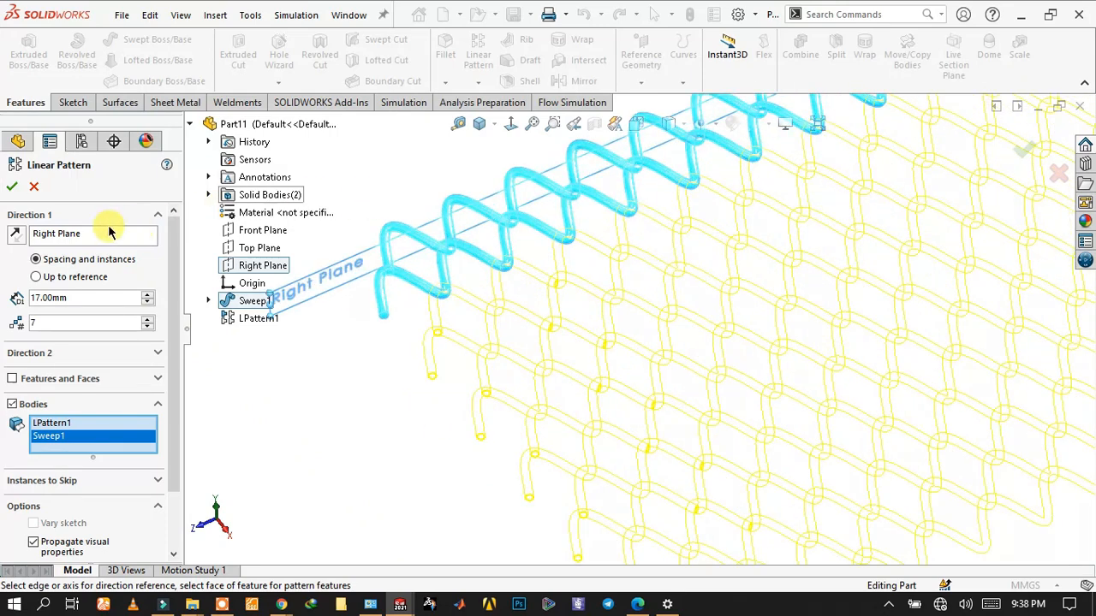
pyautogui.click(11, 188)
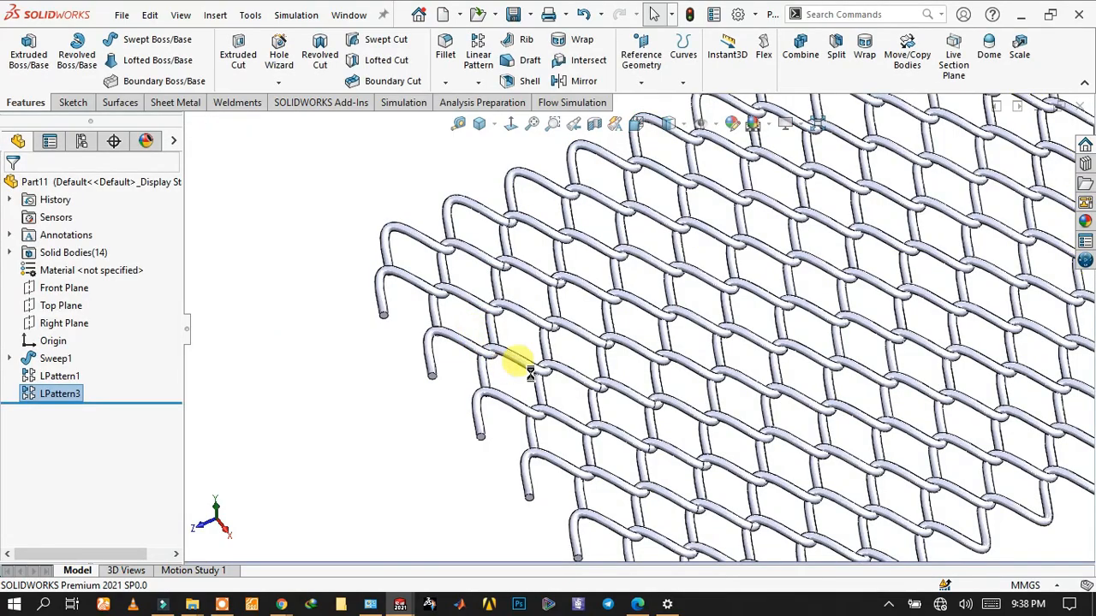
# Step: Apply the cast nickel appearance to the whole mesh part
pyautogui.scroll(-6, 588, 454)
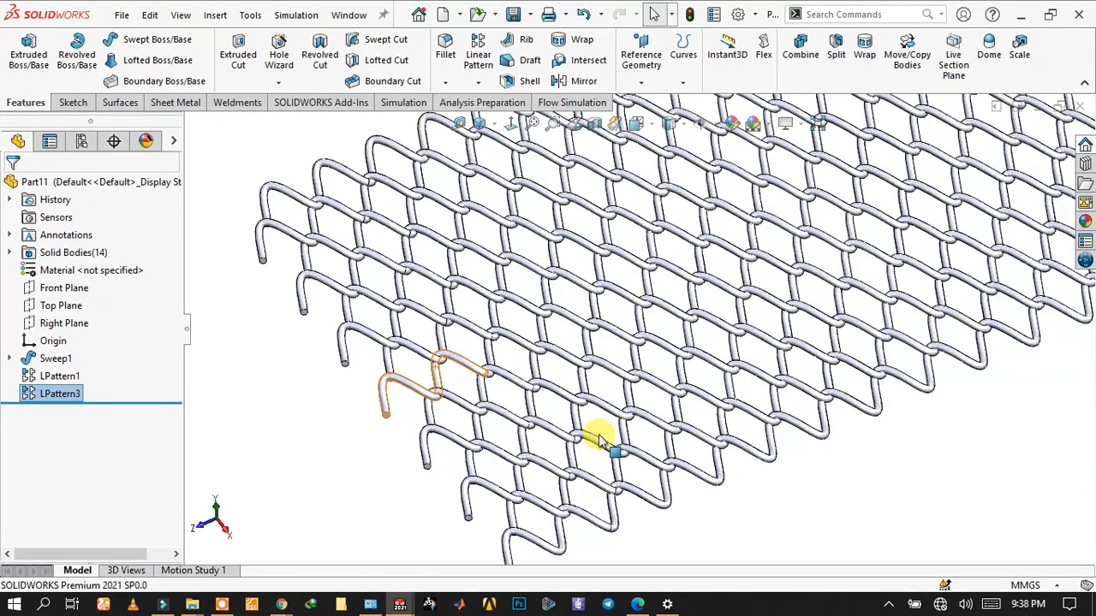
pyautogui.scroll(-6, 570, 424)
pyautogui.moveTo(519, 390); pyautogui.dragTo(503, 358, button='middle')
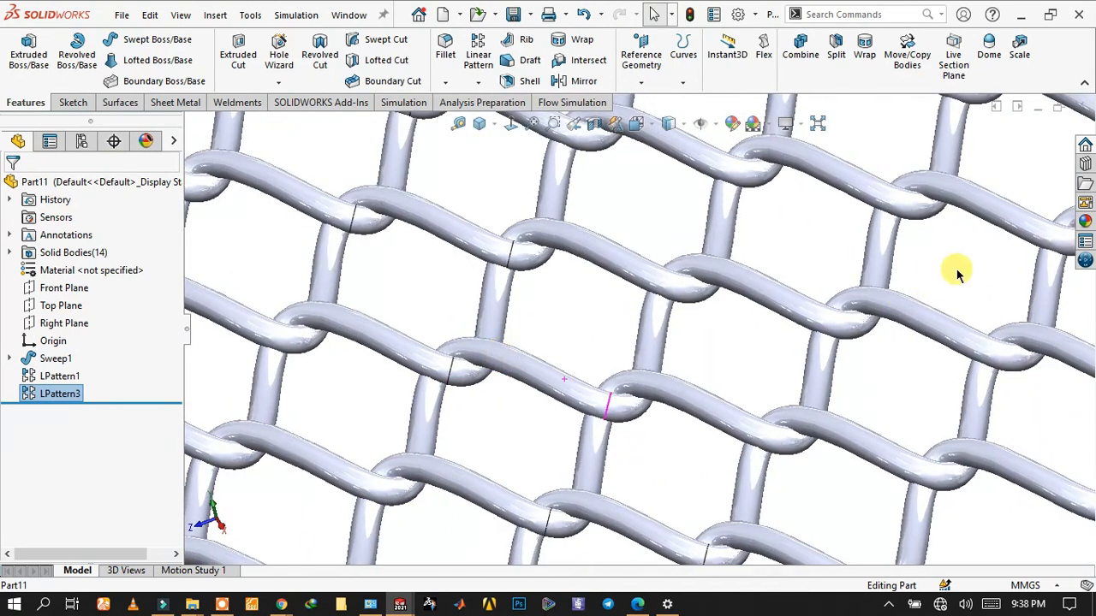
pyautogui.click(1086, 224)
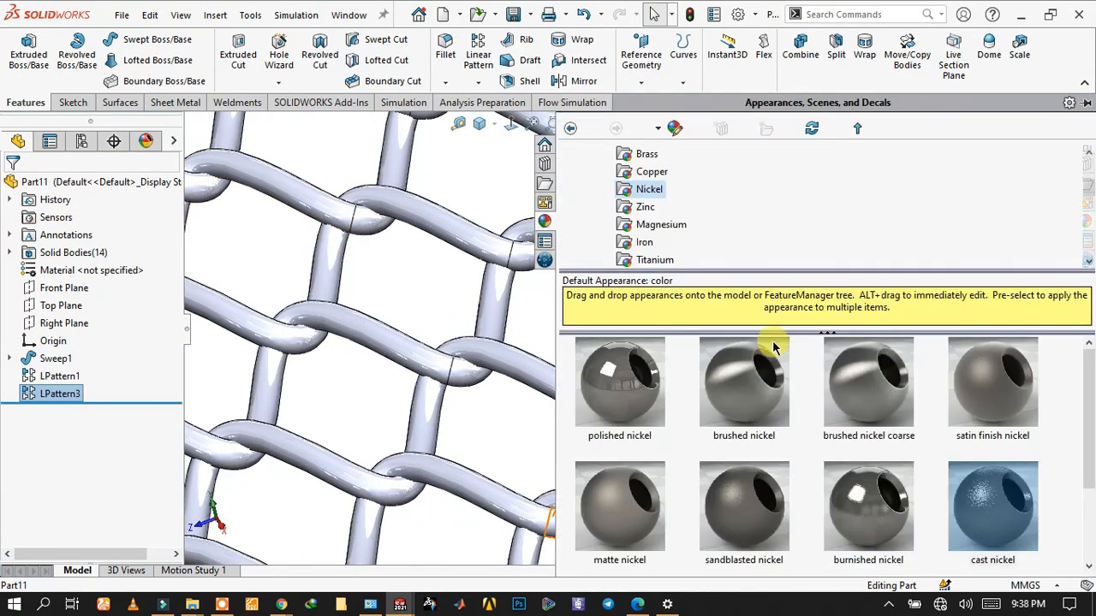
pyautogui.moveTo(1012, 522); pyautogui.dragTo(489, 347)
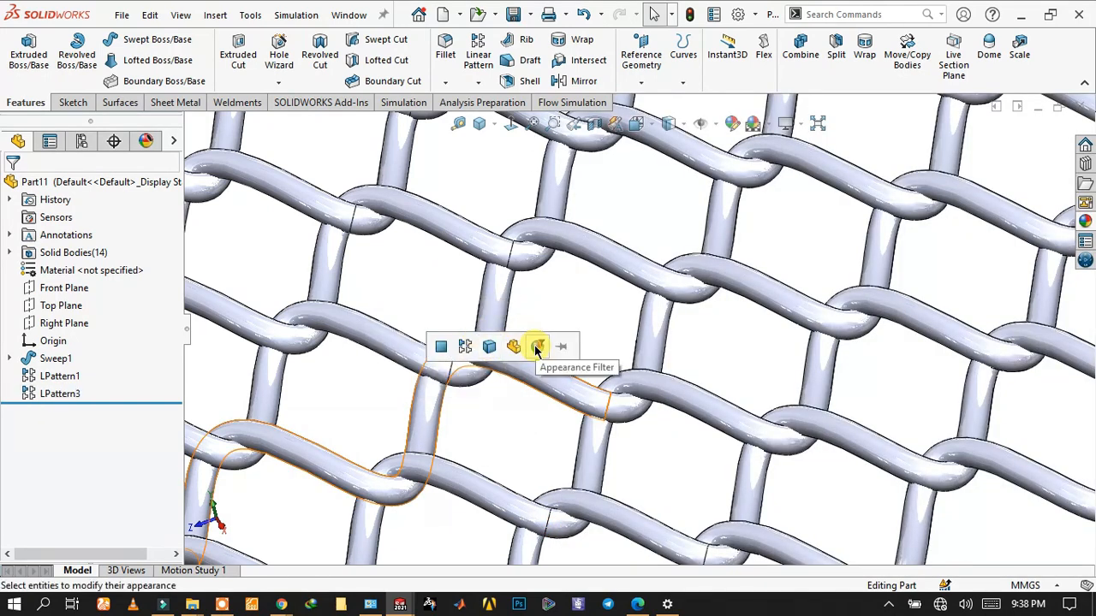
pyautogui.click(537, 346)
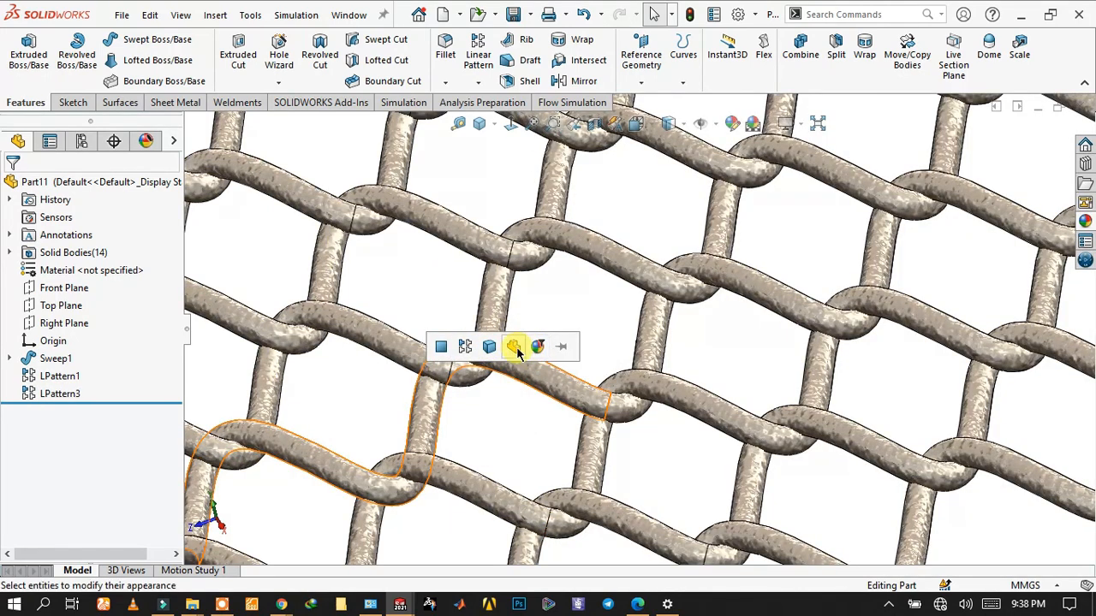
pyautogui.click(516, 346)
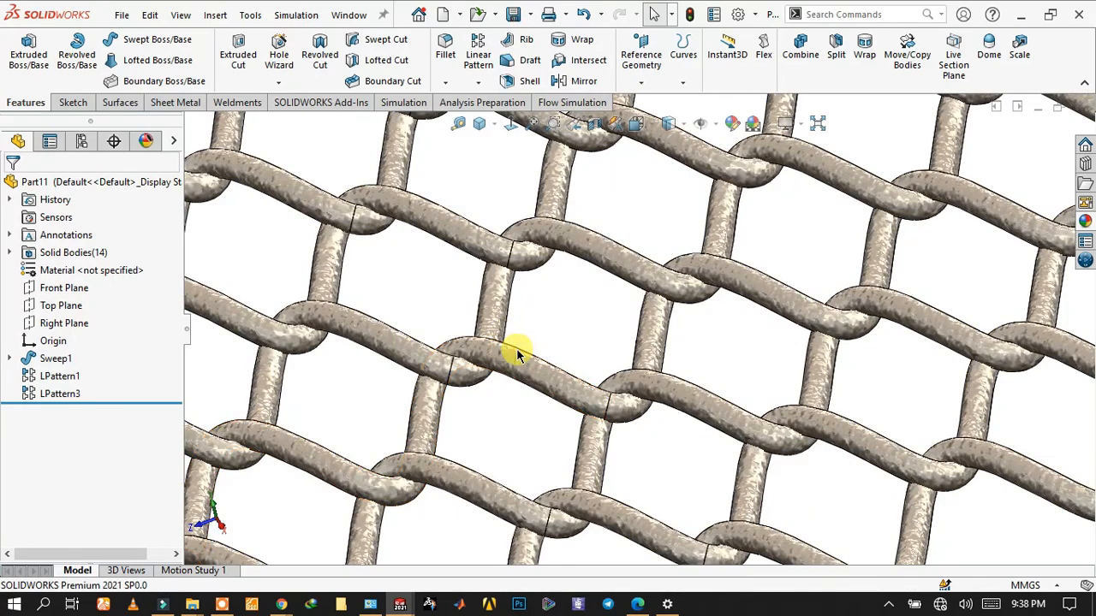
# Step: Start a new sketch on the Top Plane of the mesh part
pyautogui.scroll(8, 514, 355)
pyautogui.moveTo(700, 285); pyautogui.dragTo(394, 329, button='middle')
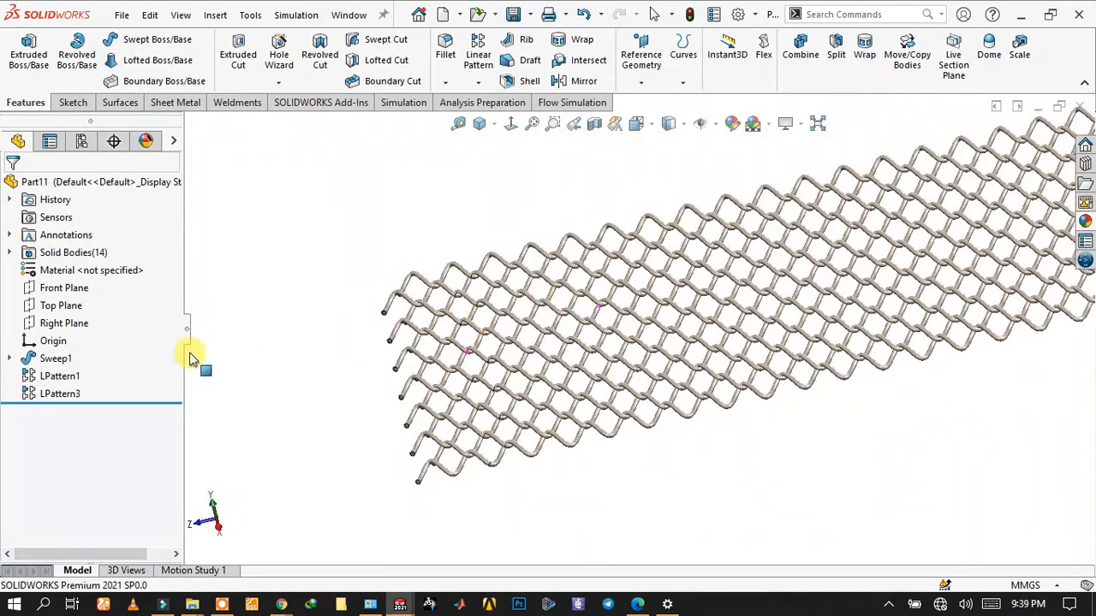
pyautogui.click(49, 306)
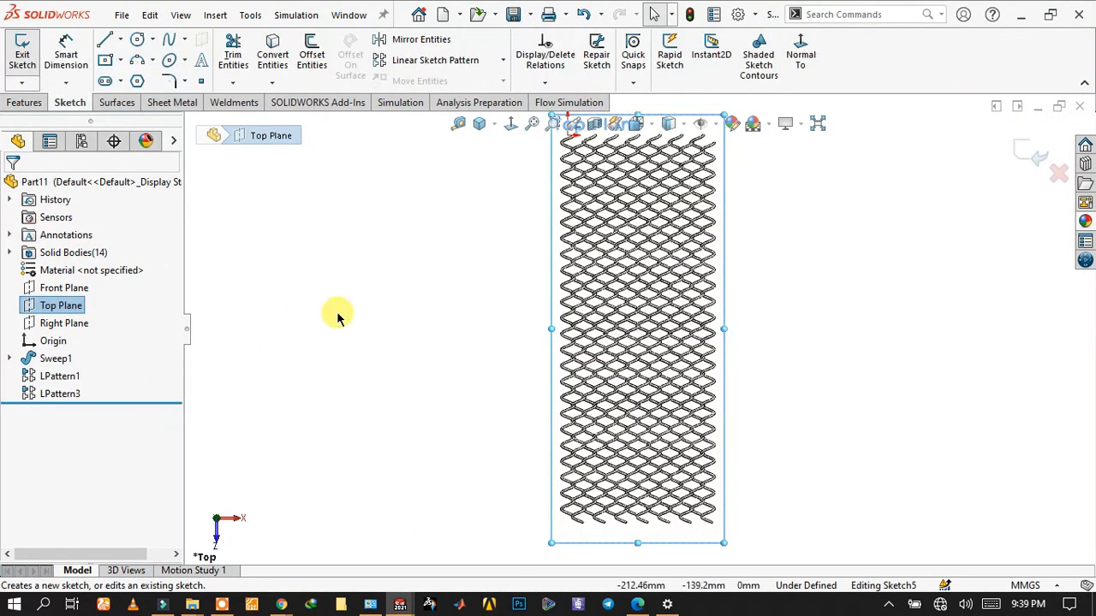
# Step: Sketch a center rectangle about 147 mm wide across the wire ends on the origin side of the mesh
pyautogui.scroll(-8, 628, 307)
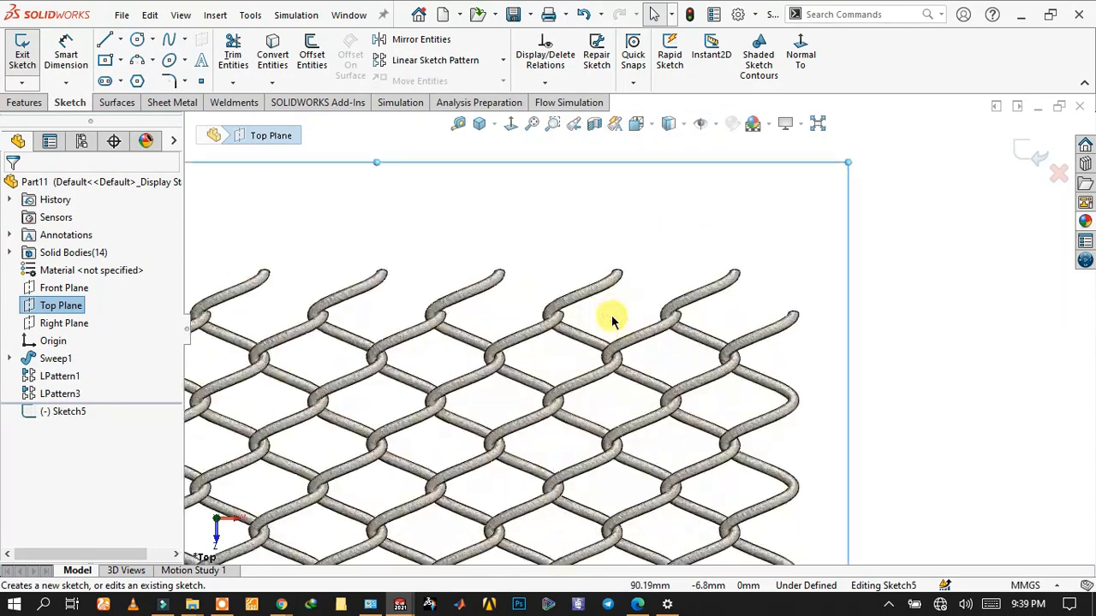
pyautogui.scroll(3, 497, 297)
pyautogui.scroll(-1, 443, 293)
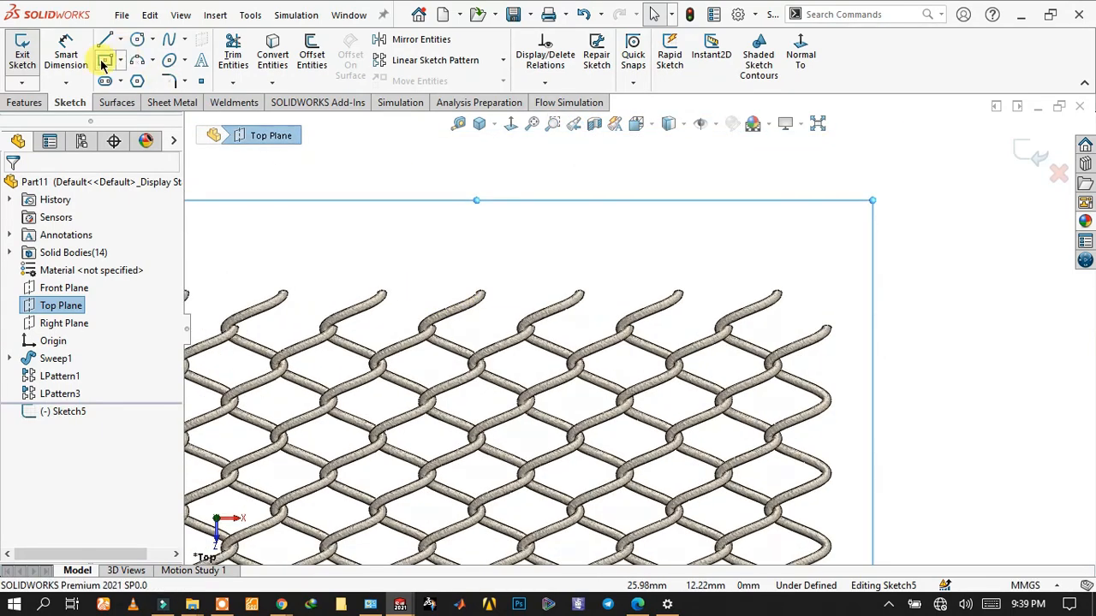
pyautogui.click(447, 266)
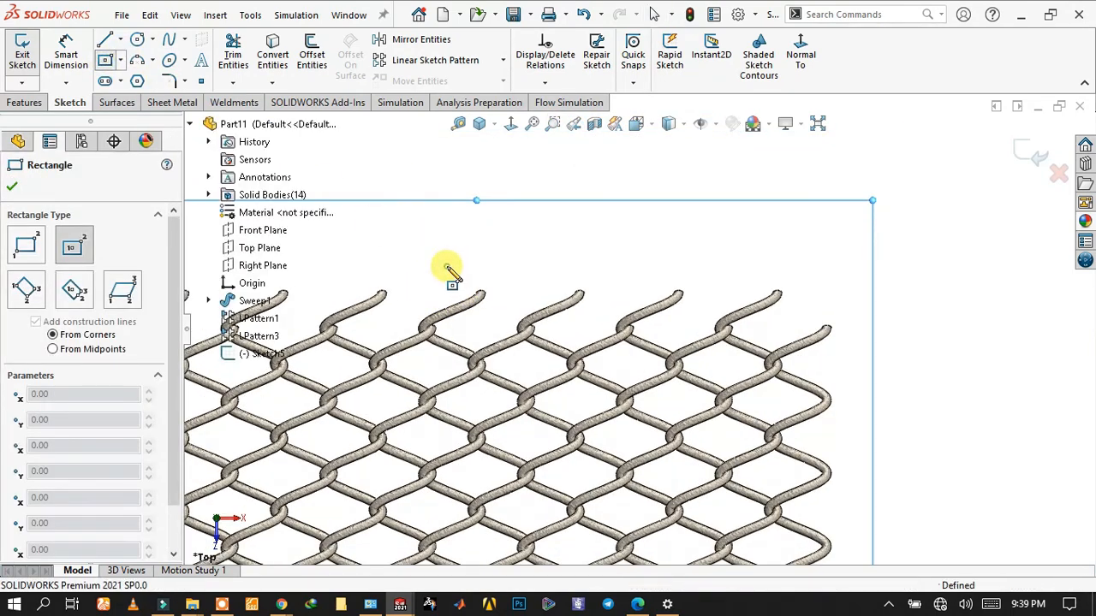
pyautogui.scroll(-3, 848, 296)
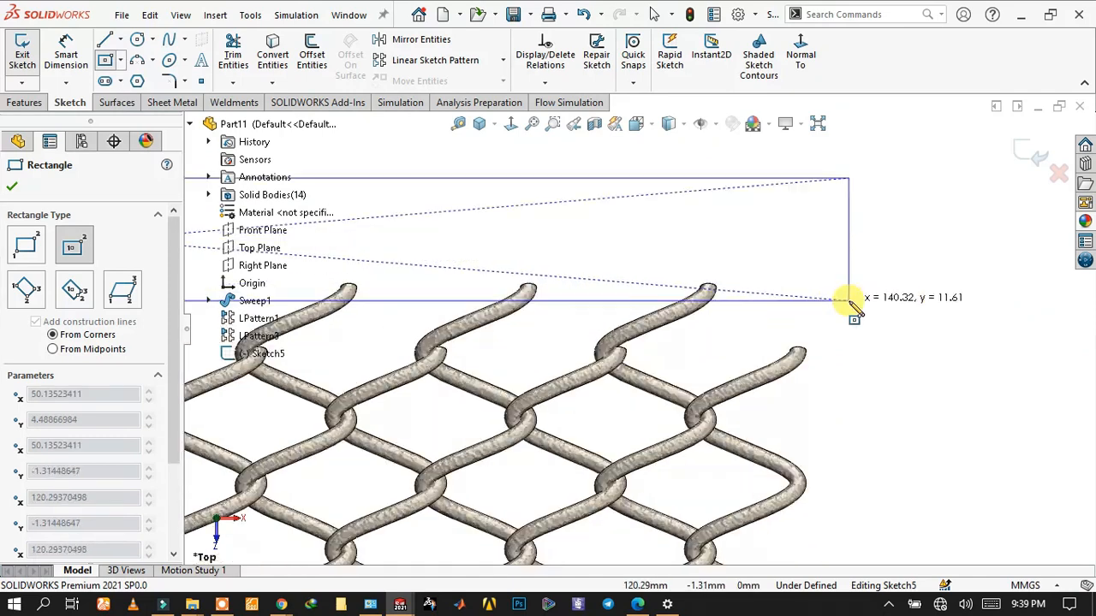
pyautogui.click(887, 363)
# Step: Sketch a second center rectangle over the wire ends at the opposite end of the mesh, extending past both sides
pyautogui.scroll(3, 884, 369)
pyautogui.scroll(6, 873, 368)
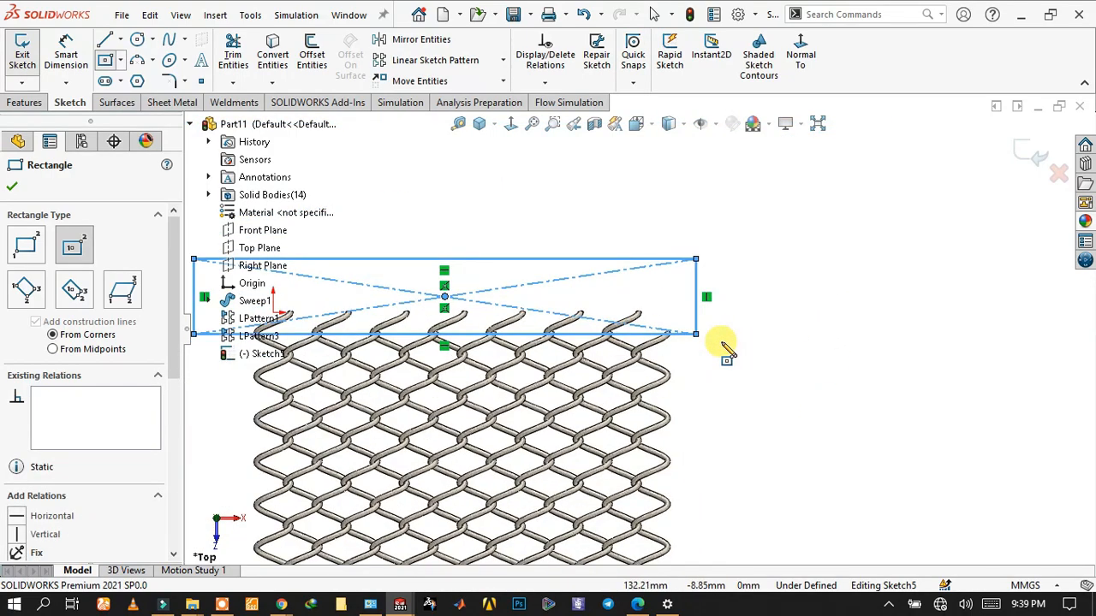
pyautogui.scroll(2, 685, 403)
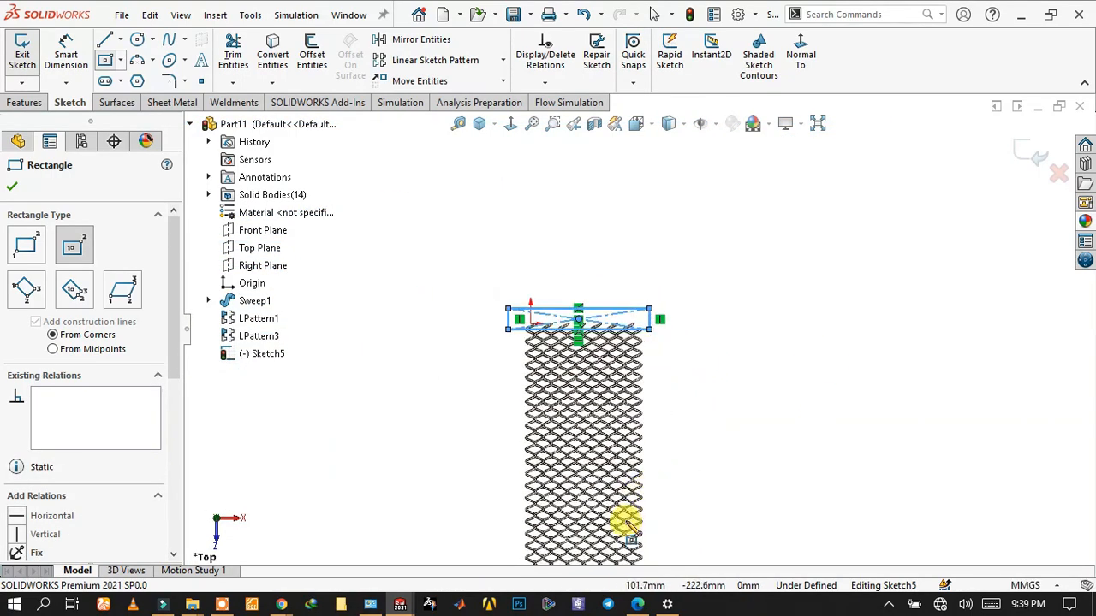
pyautogui.scroll(-4, 629, 514)
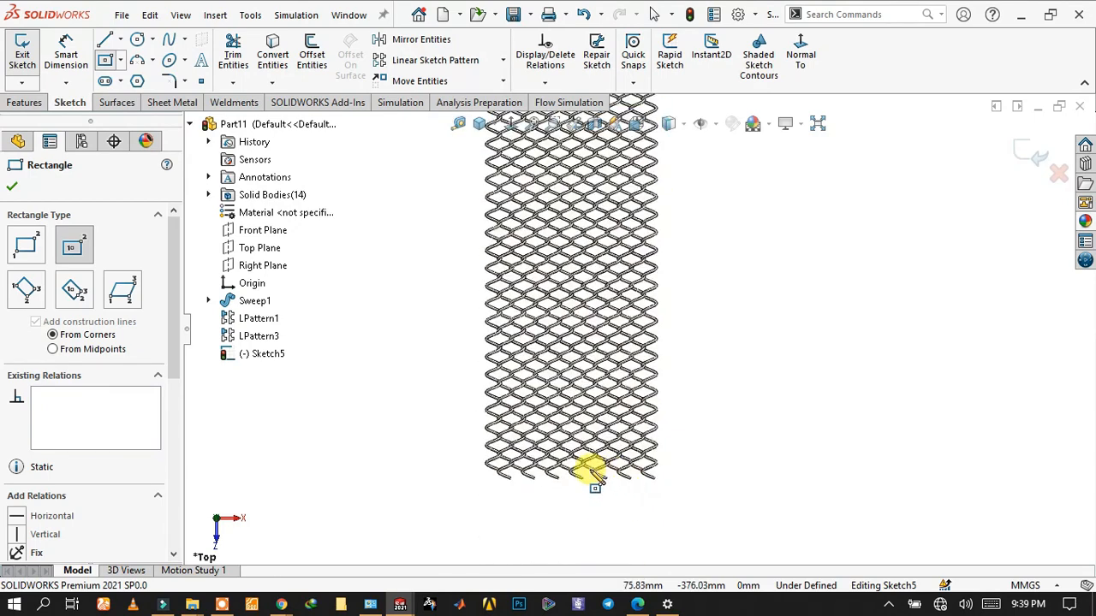
pyautogui.scroll(-5, 646, 272)
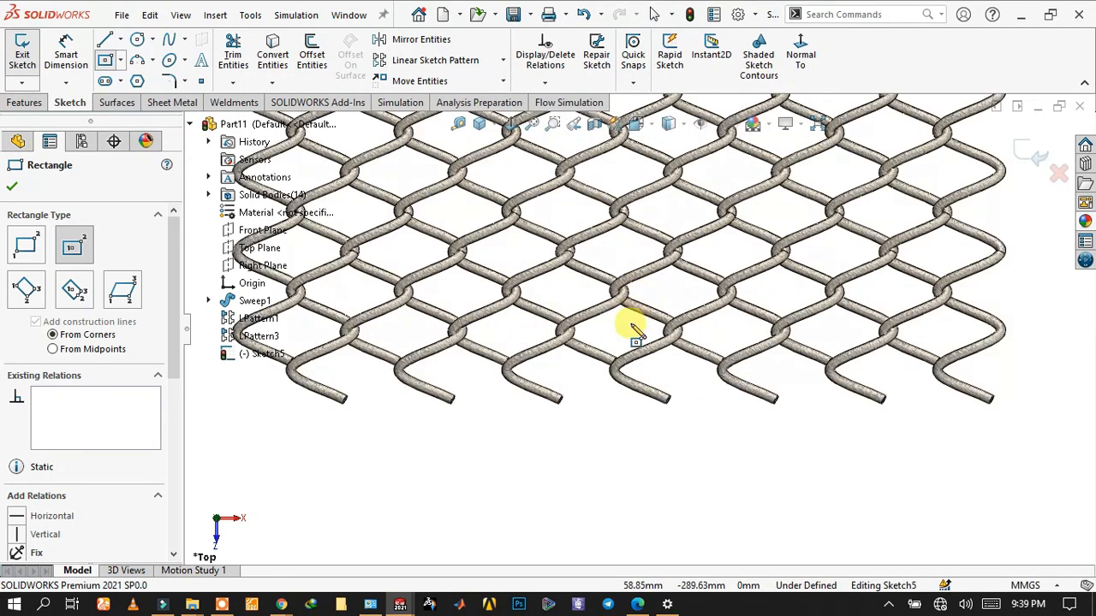
pyautogui.click(603, 488)
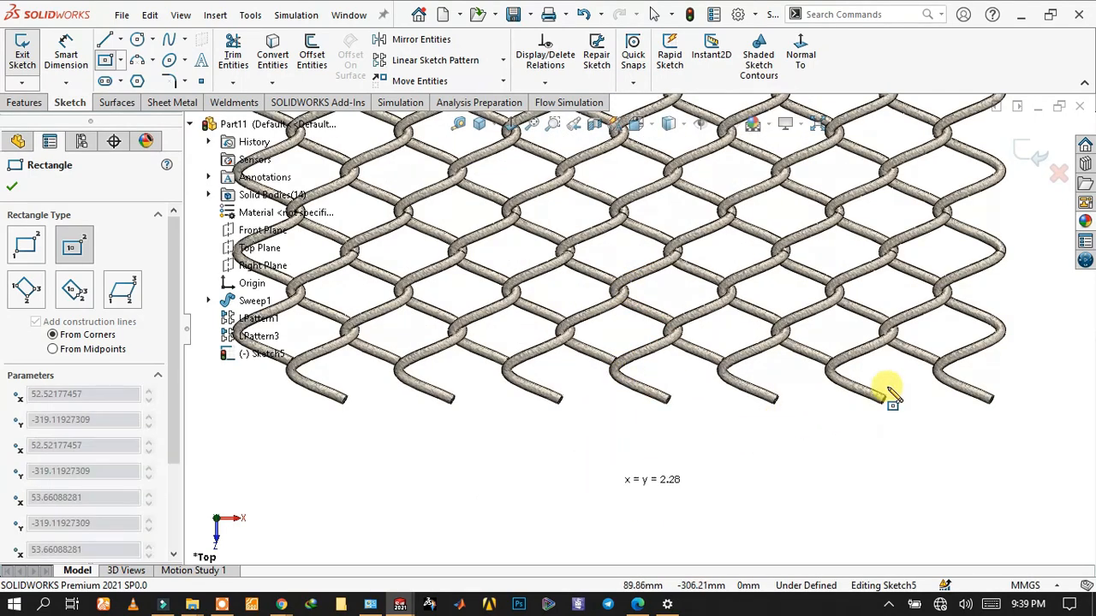
pyautogui.click(1072, 335)
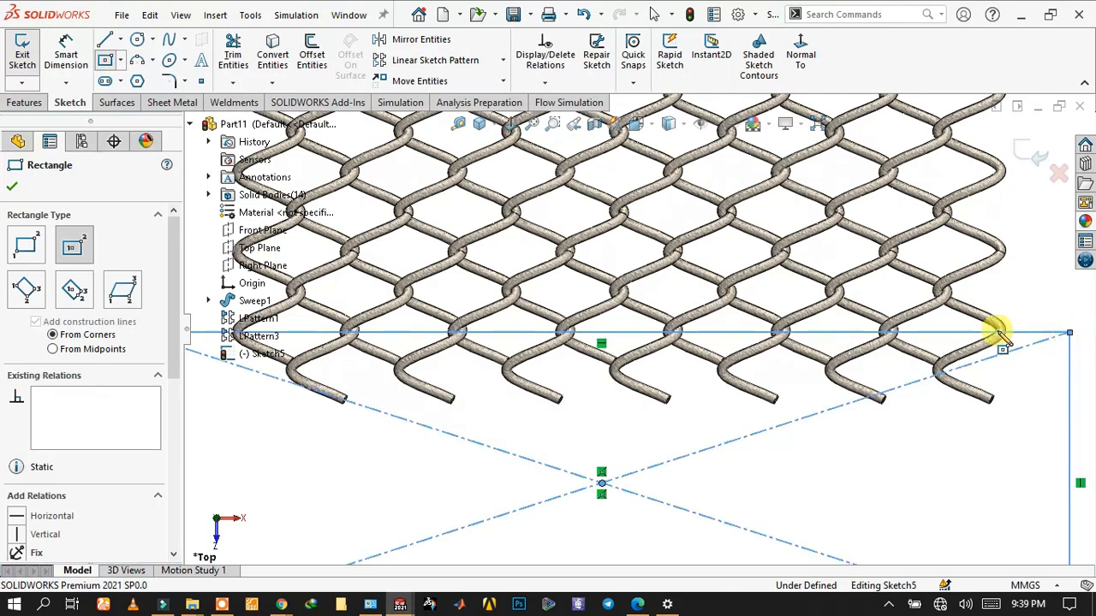
# Step: Dimension the distance between the facing inner edges of the two rectangles and set it to 290 mm
pyautogui.scroll(5, 832, 354)
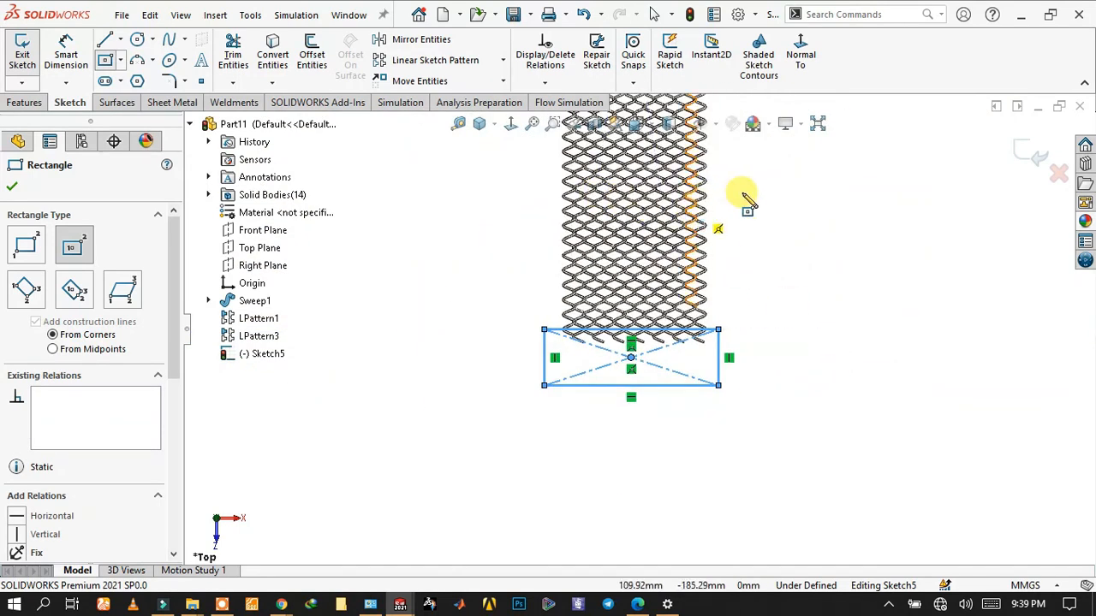
pyautogui.press('s')
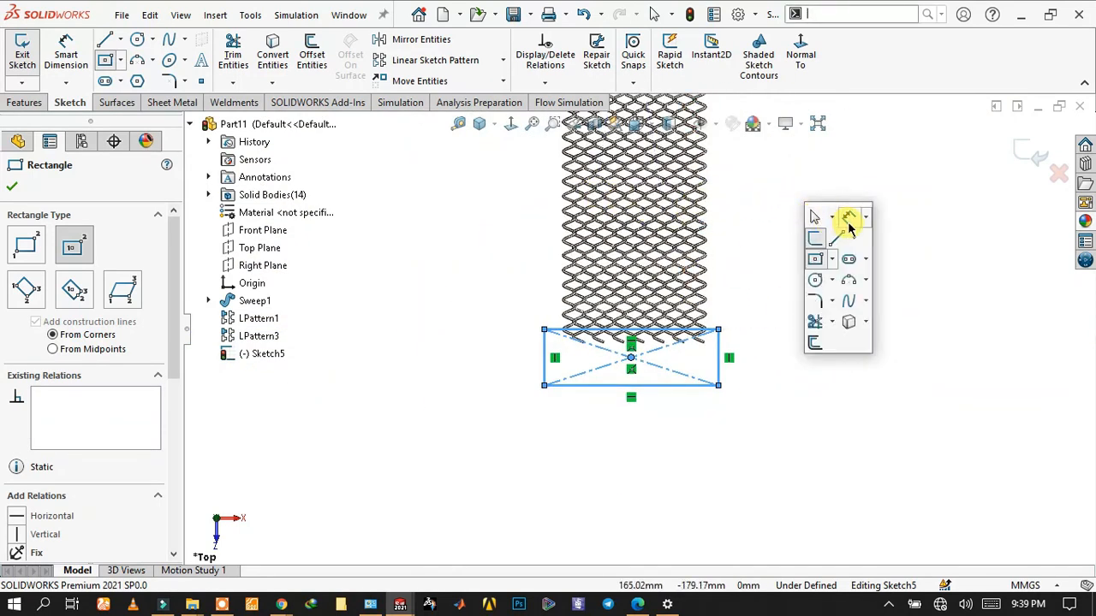
pyautogui.click(845, 221)
pyautogui.scroll(4, 669, 209)
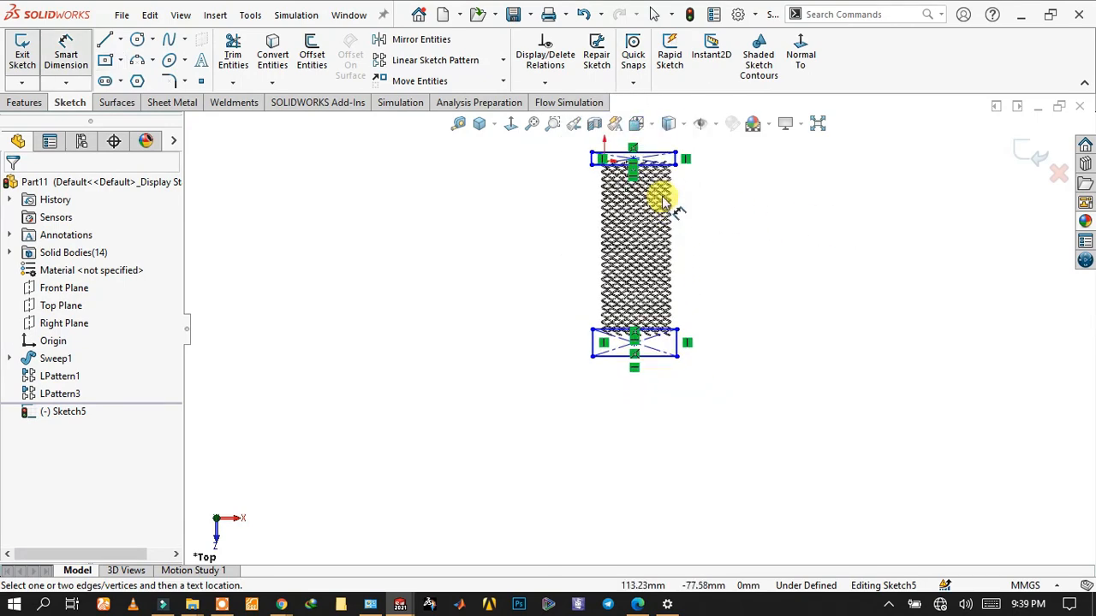
pyautogui.scroll(-3, 662, 185)
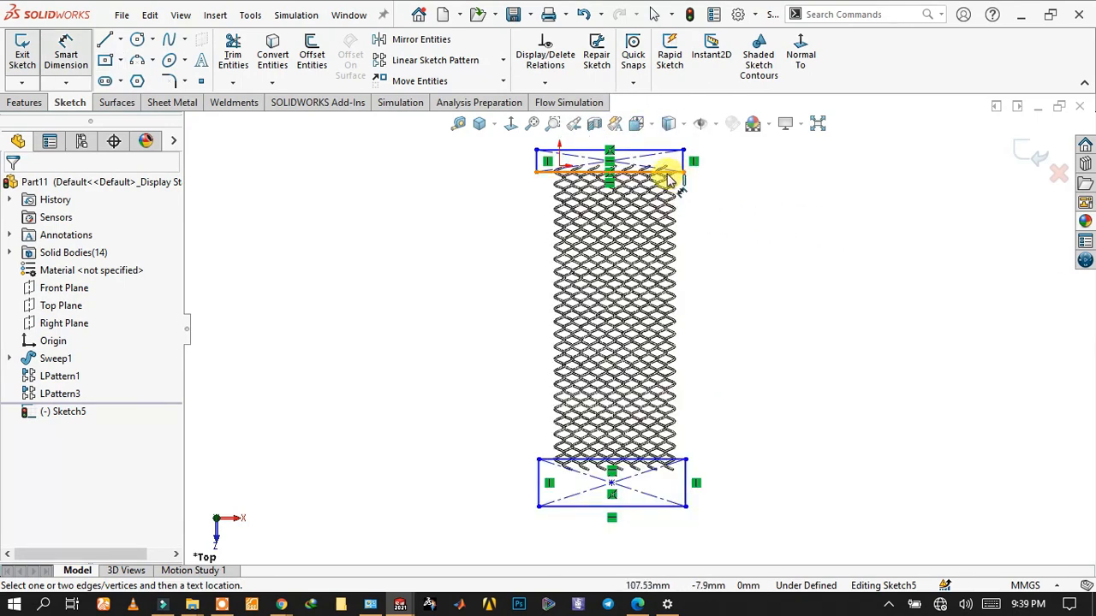
pyautogui.click(677, 460)
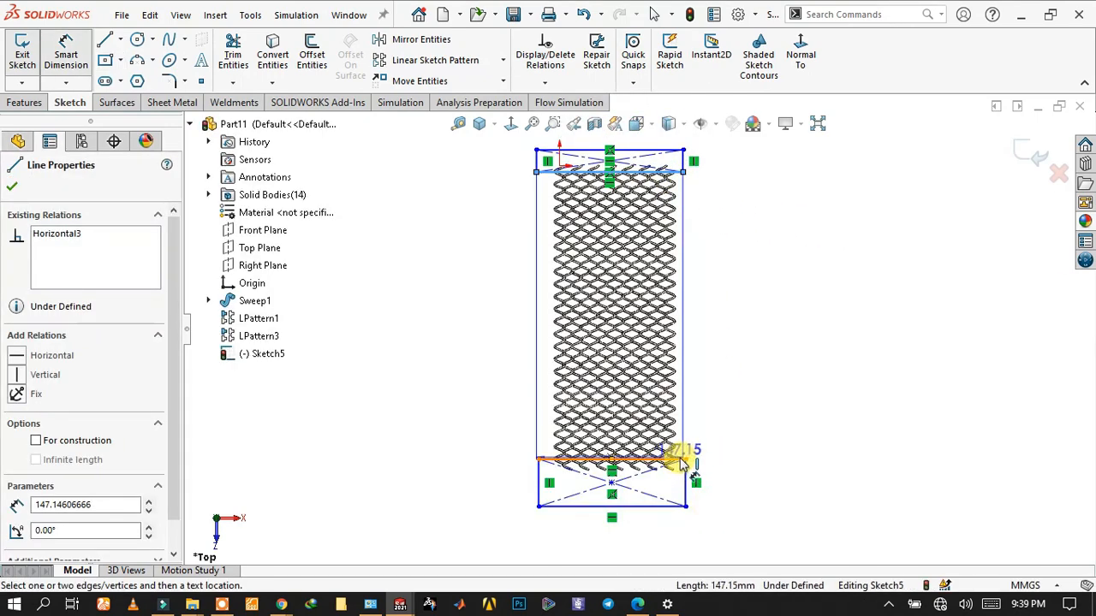
pyautogui.click(682, 461)
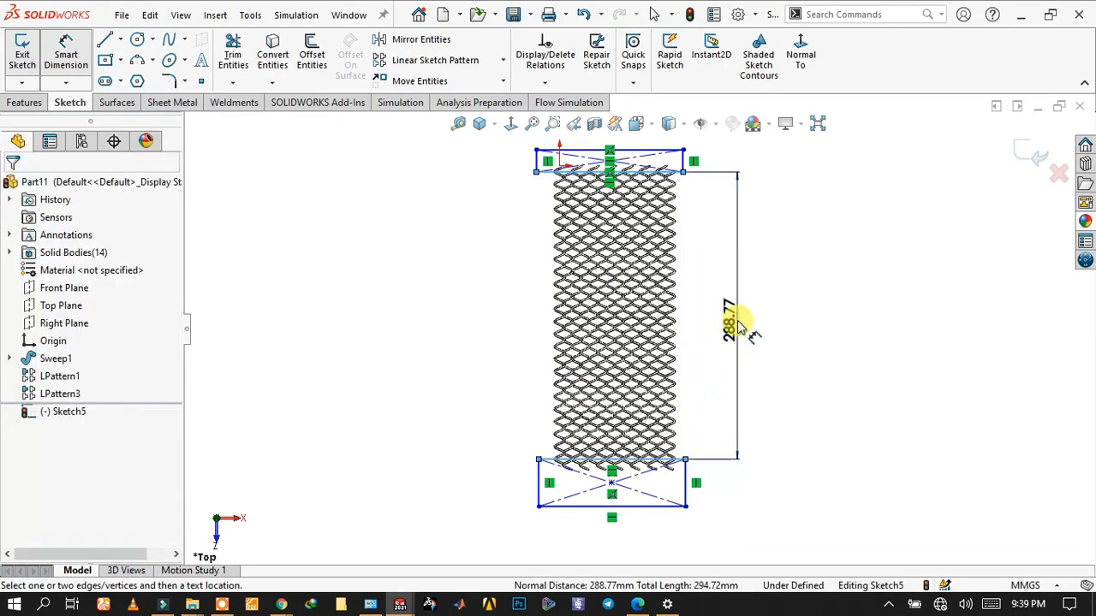
pyautogui.click(745, 318)
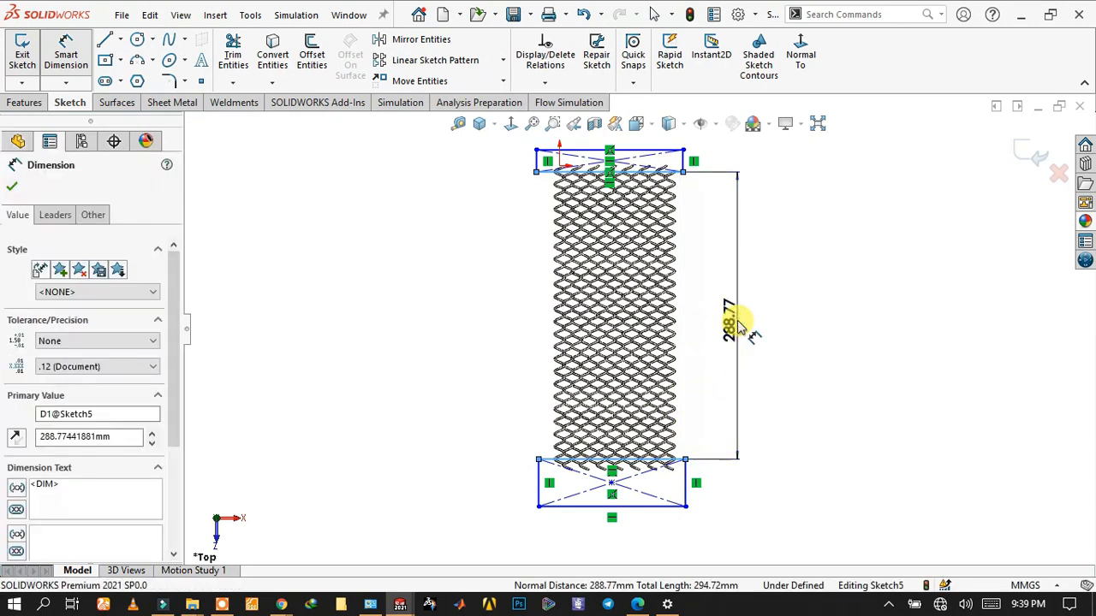
pyautogui.write('290')
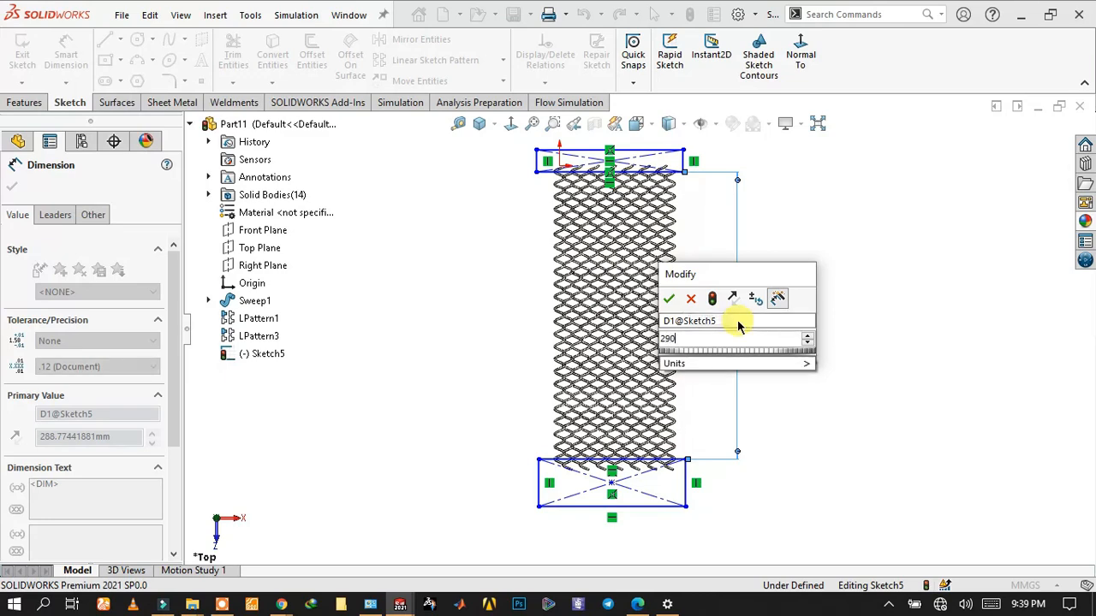
pyautogui.press('Escape')
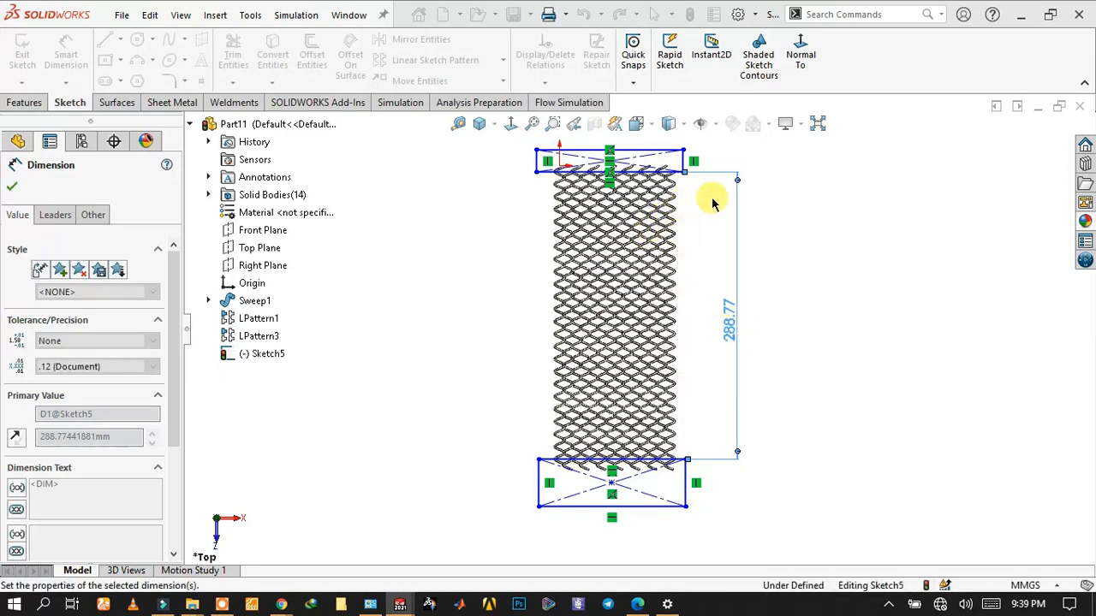
pyautogui.click(717, 219)
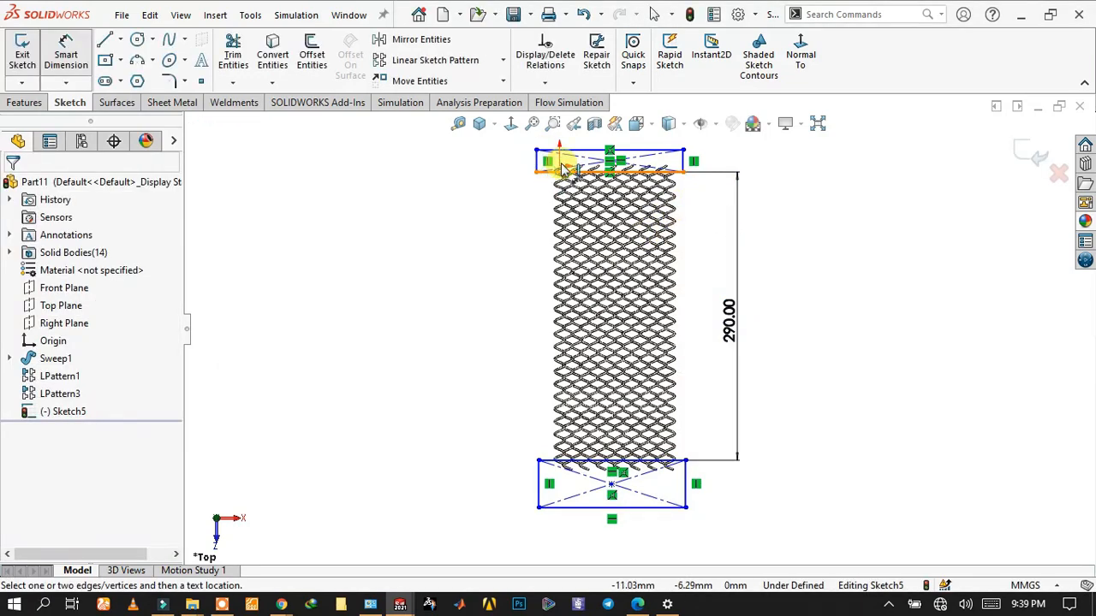
# Step: Dimension the inner edge of the rectangle nearest the origin from the origin, accepting the distance as drawn
pyautogui.click(562, 168)
pyautogui.click(559, 165)
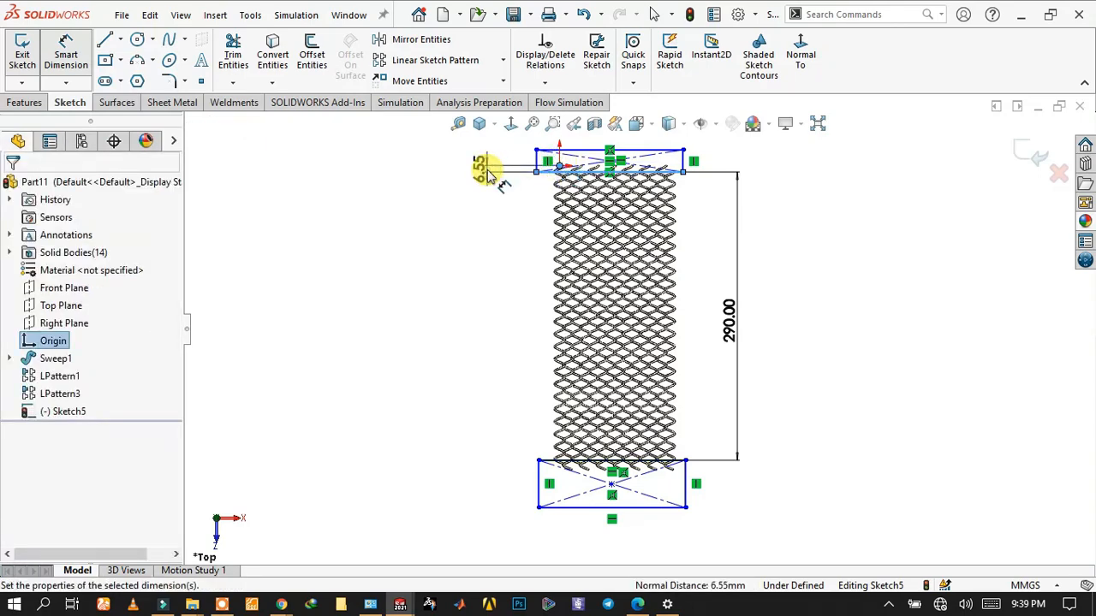
pyautogui.click(492, 178)
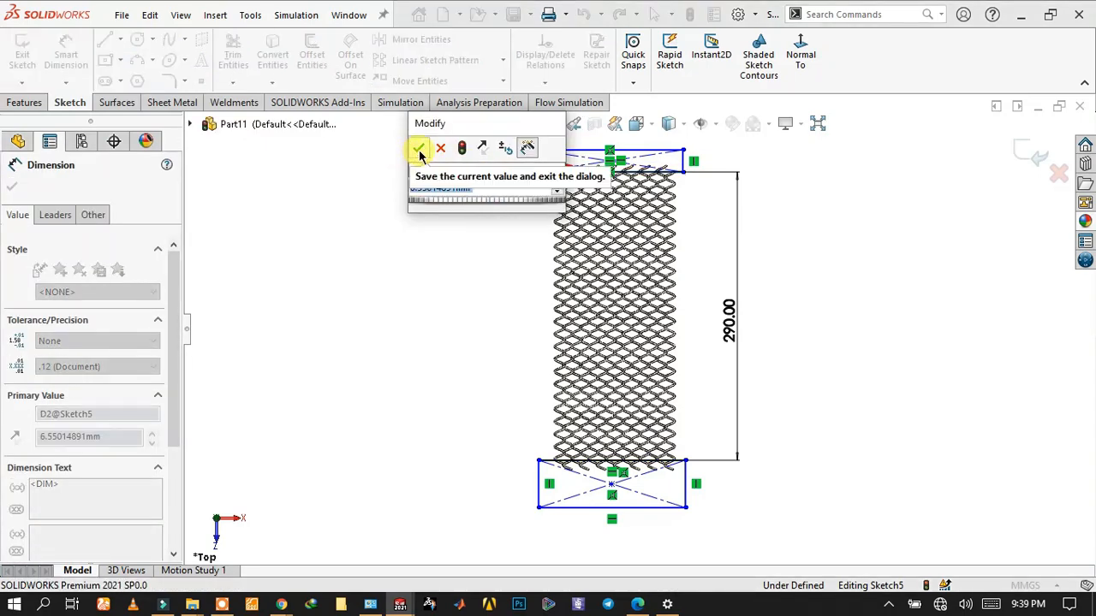
pyautogui.click(419, 152)
pyautogui.press('Escape')
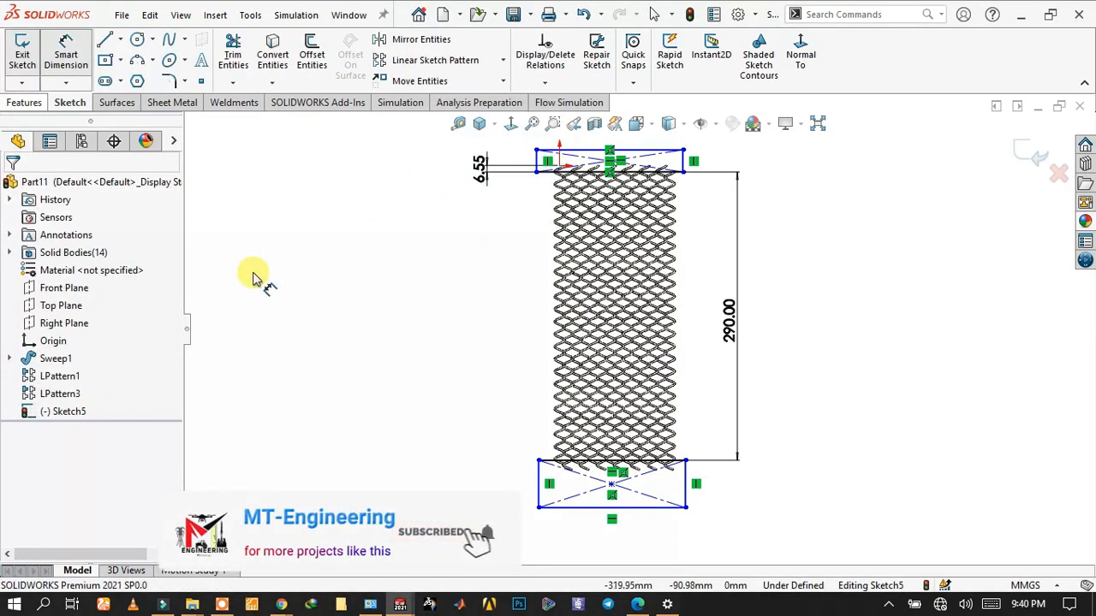
# Step: Cut away the wire ends inside both rectangles with an Extruded Cut set to Through All - Both
pyautogui.click(20, 103)
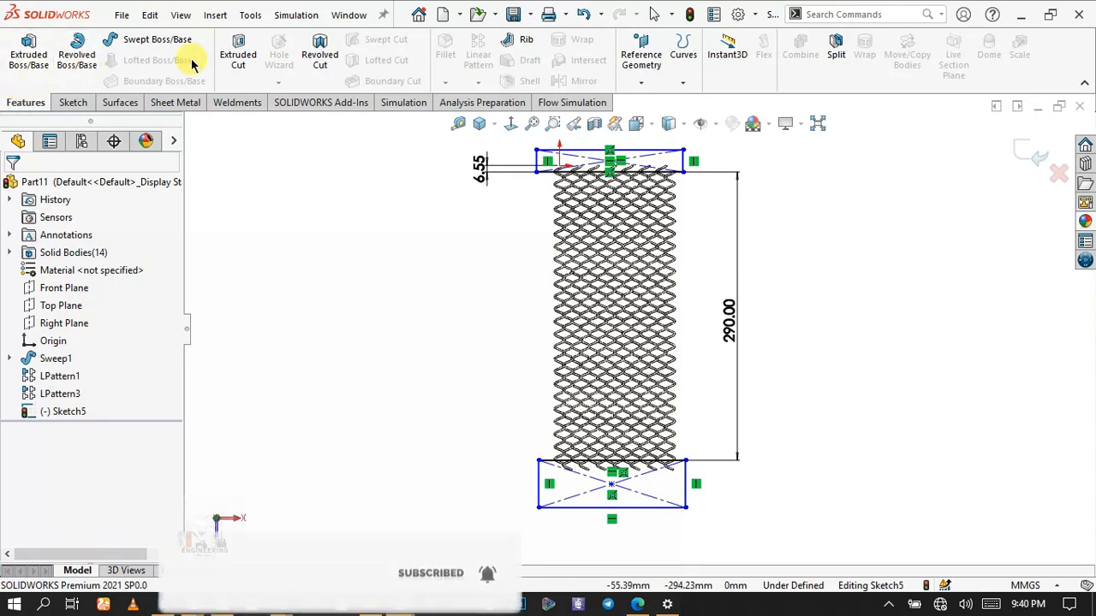
pyautogui.click(238, 53)
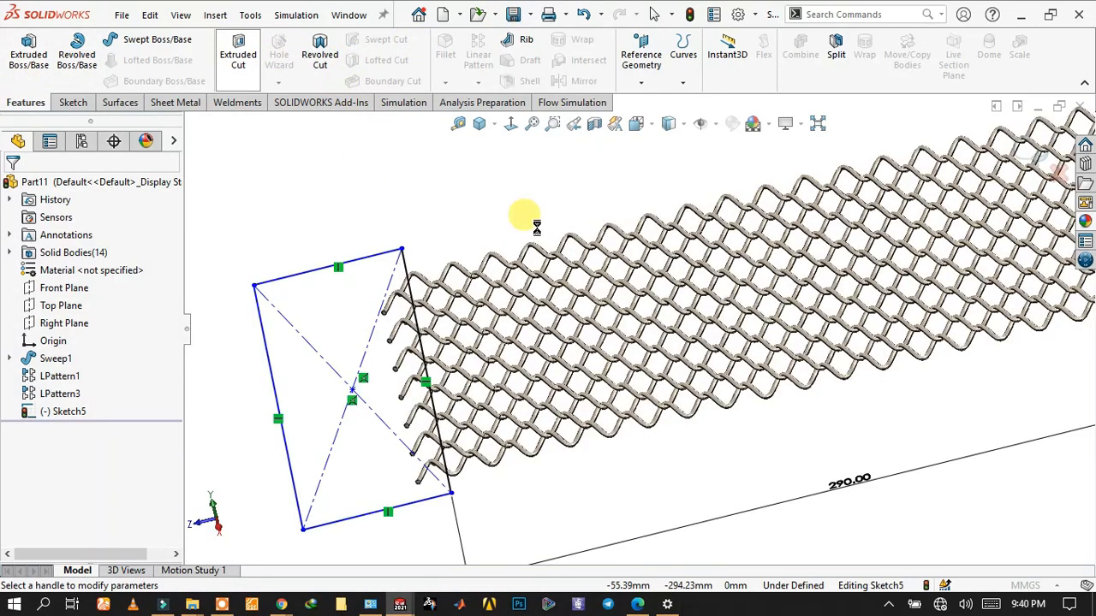
pyautogui.click(106, 284)
pyautogui.click(107, 317)
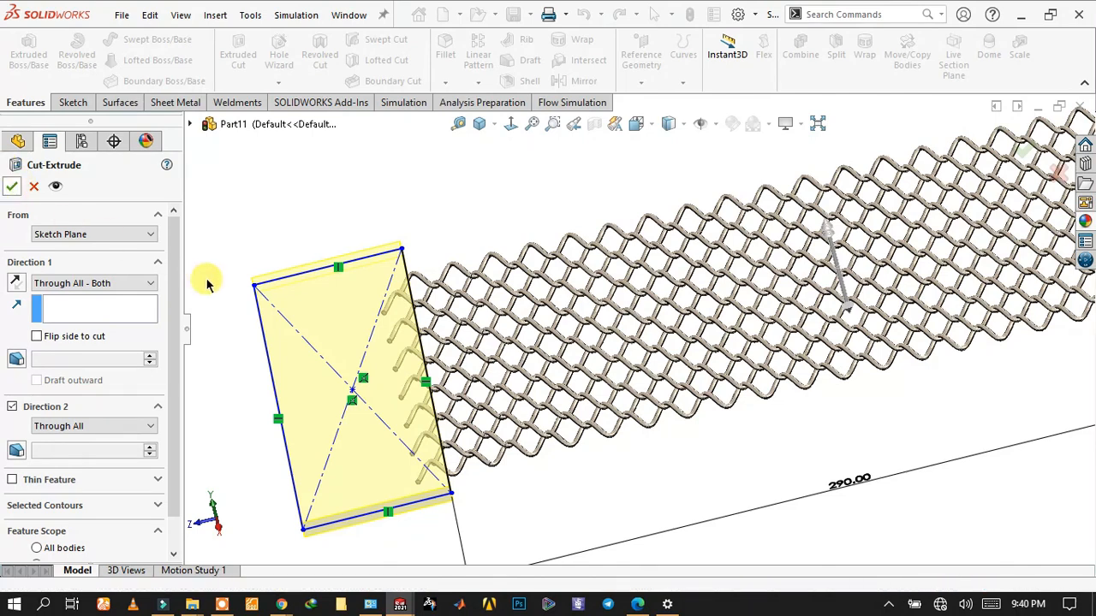
pyautogui.press('Return')
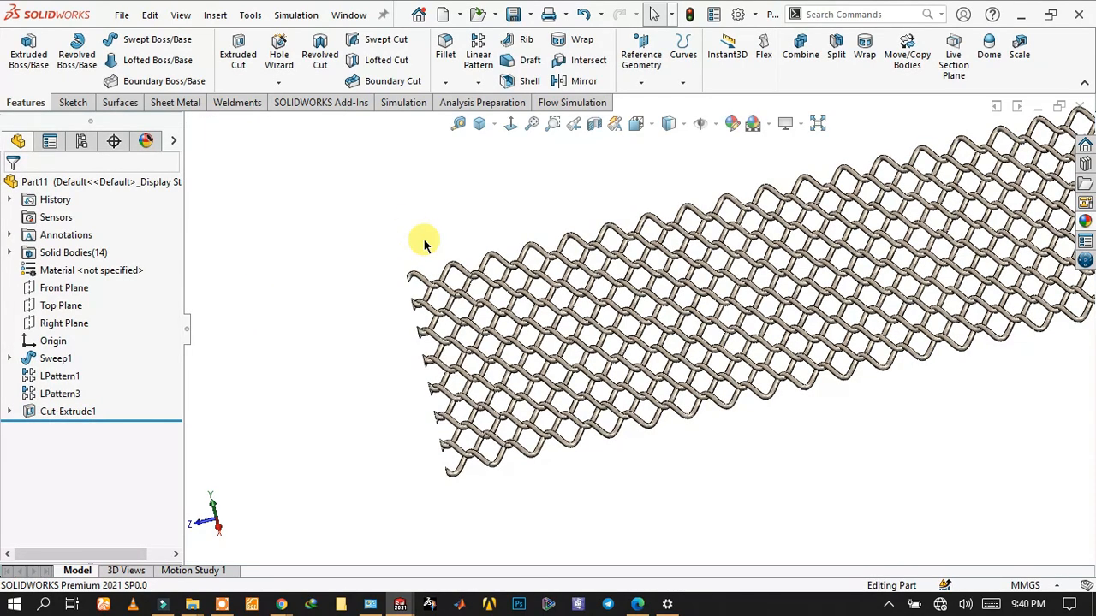
# Step: Inspect the trimmed wire ends up close and reopen the extruded cut's sketch for editing
pyautogui.scroll(-10, 454, 299)
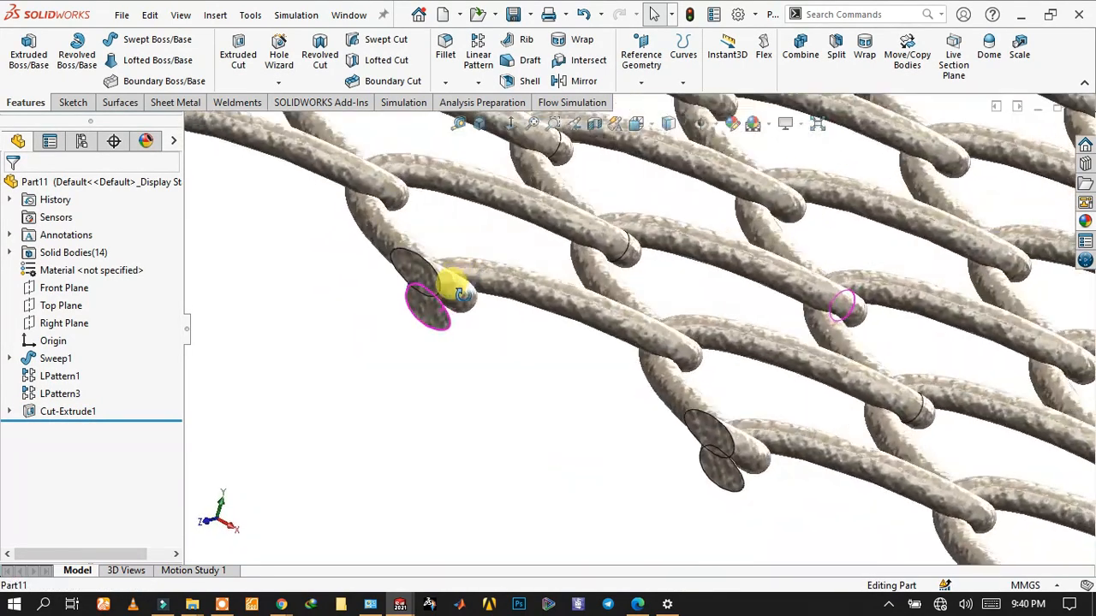
pyautogui.moveTo(454, 289); pyautogui.dragTo(417, 334, button='middle')
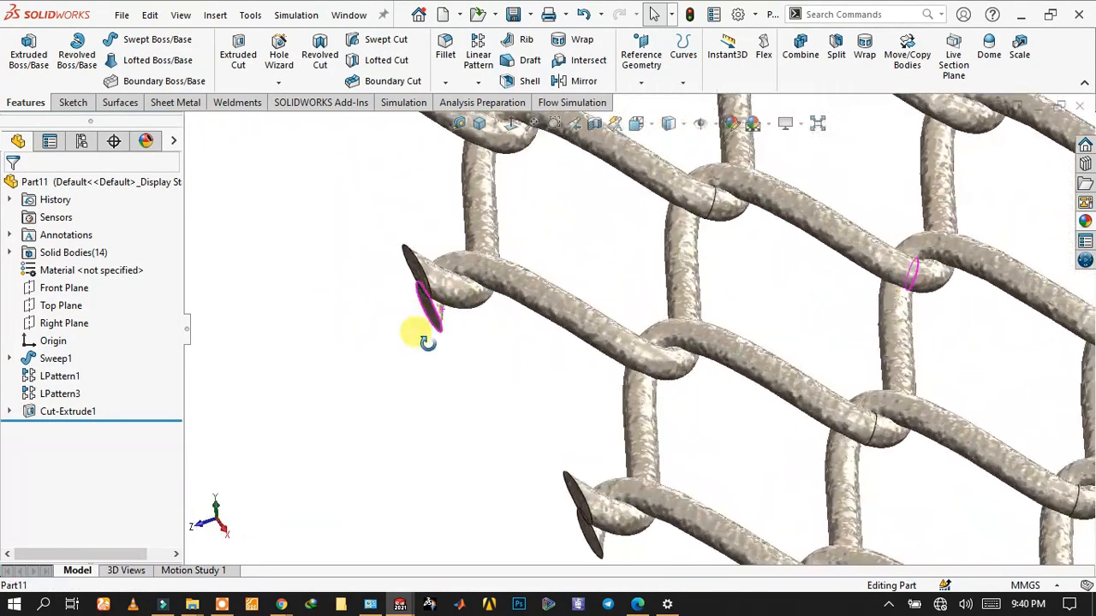
pyautogui.click(51, 411)
pyautogui.click(103, 370)
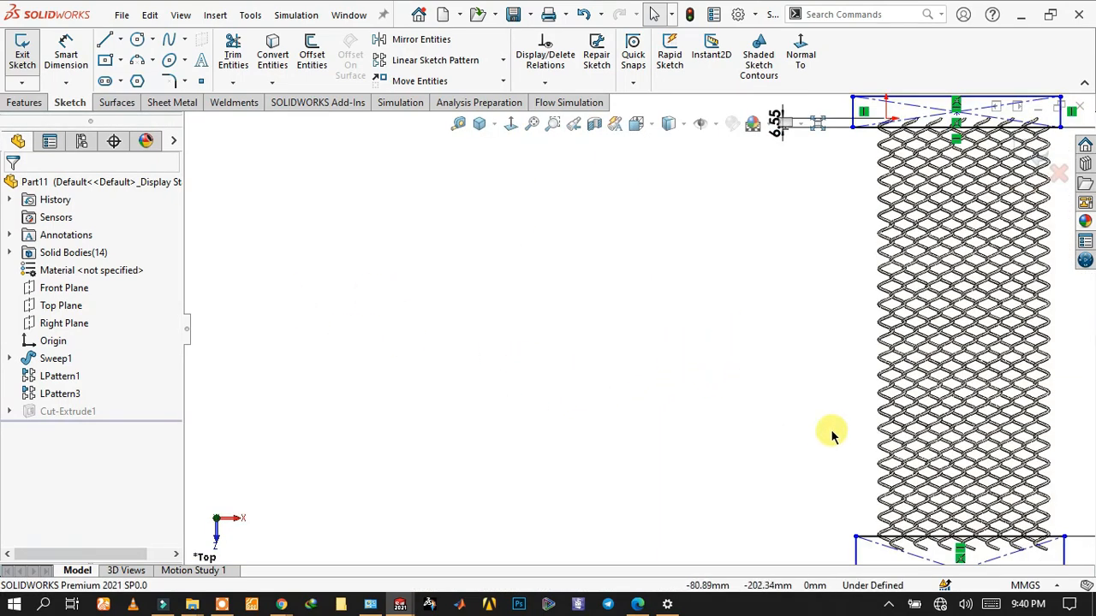
# Step: Set the distance between the facing inner edges of the two rectangles to 285 mm
pyautogui.scroll(-5, 831, 434)
pyautogui.scroll(5, 881, 403)
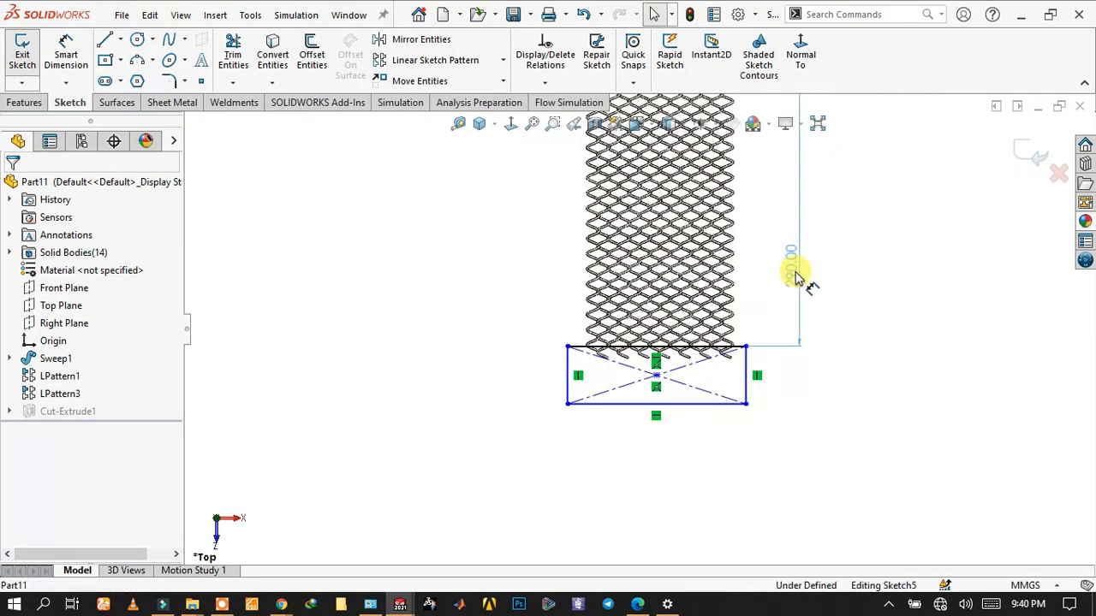
pyautogui.click(790, 269)
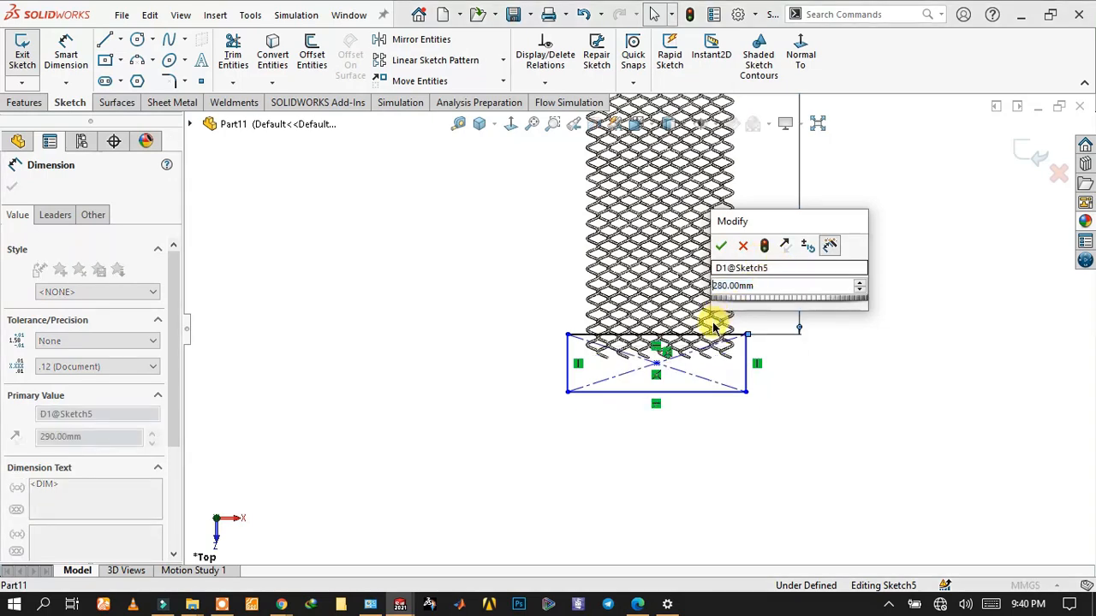
pyautogui.scroll(-2, 713, 326)
pyautogui.scroll(-2, 713, 326)
pyautogui.click(859, 290)
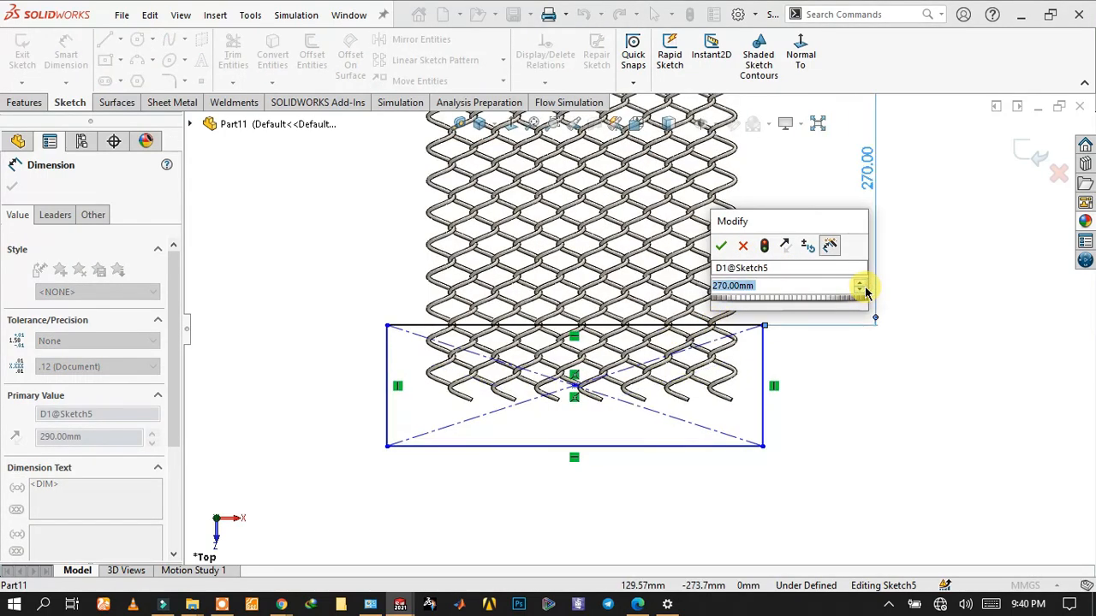
pyautogui.click(860, 284)
pyautogui.click(860, 284)
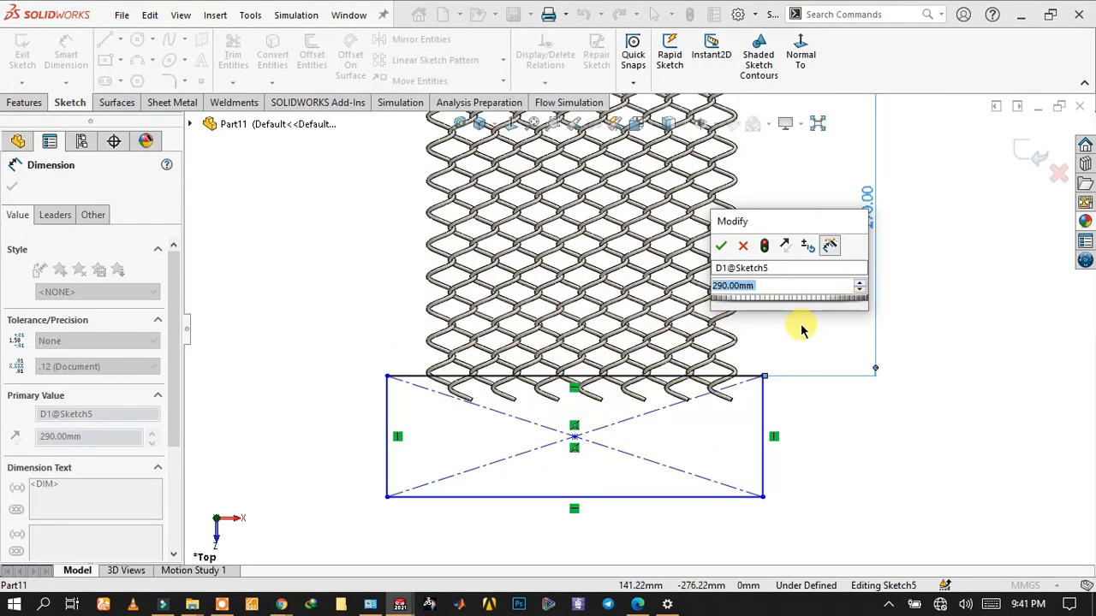
pyautogui.scroll(-5, 648, 368)
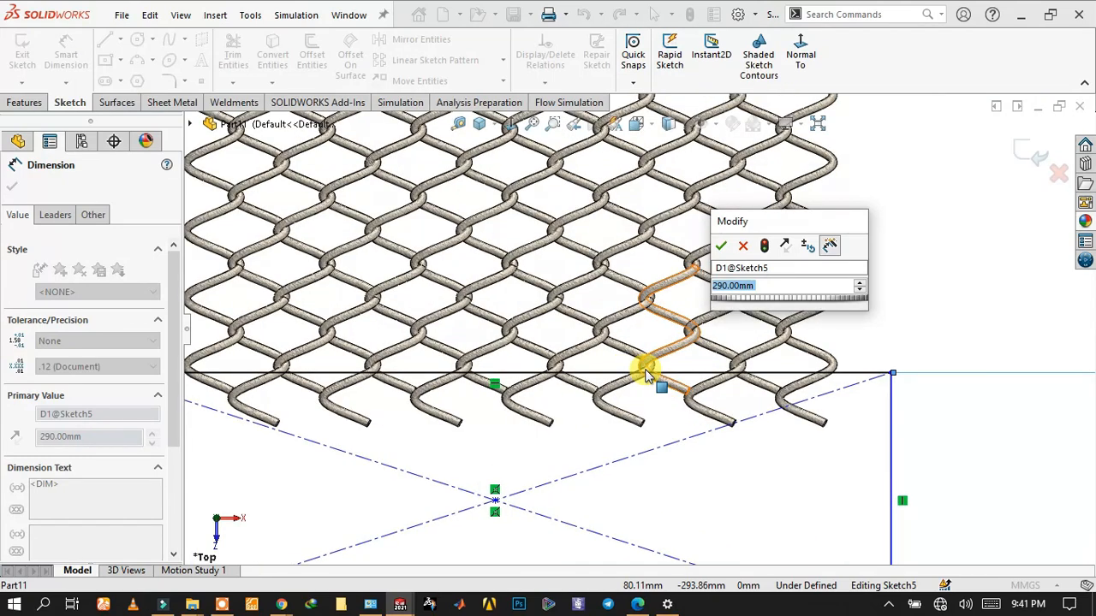
pyautogui.write('285')
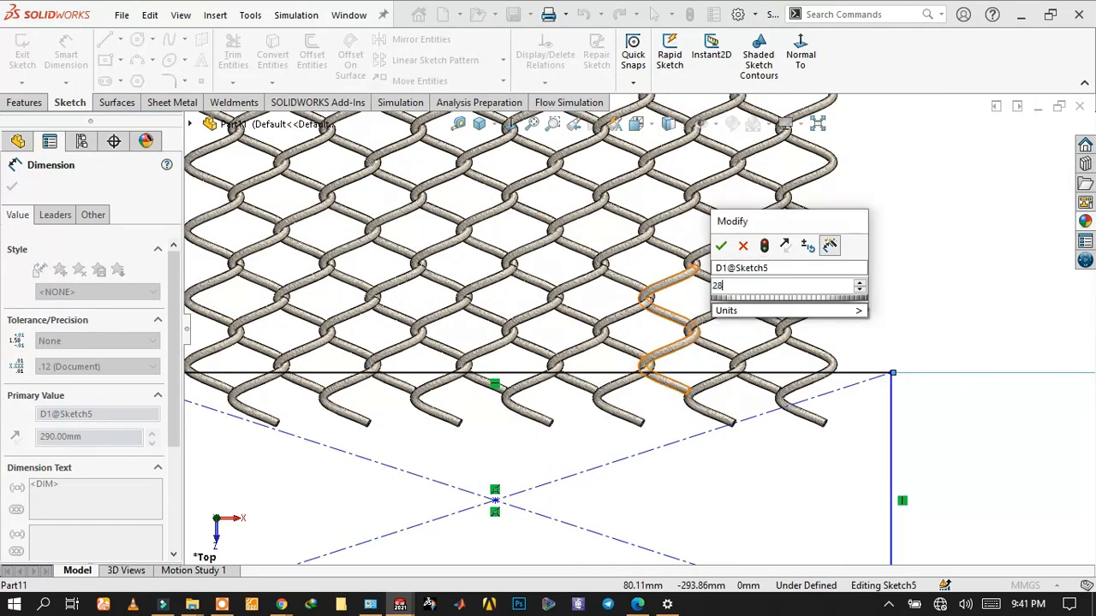
pyautogui.click(720, 247)
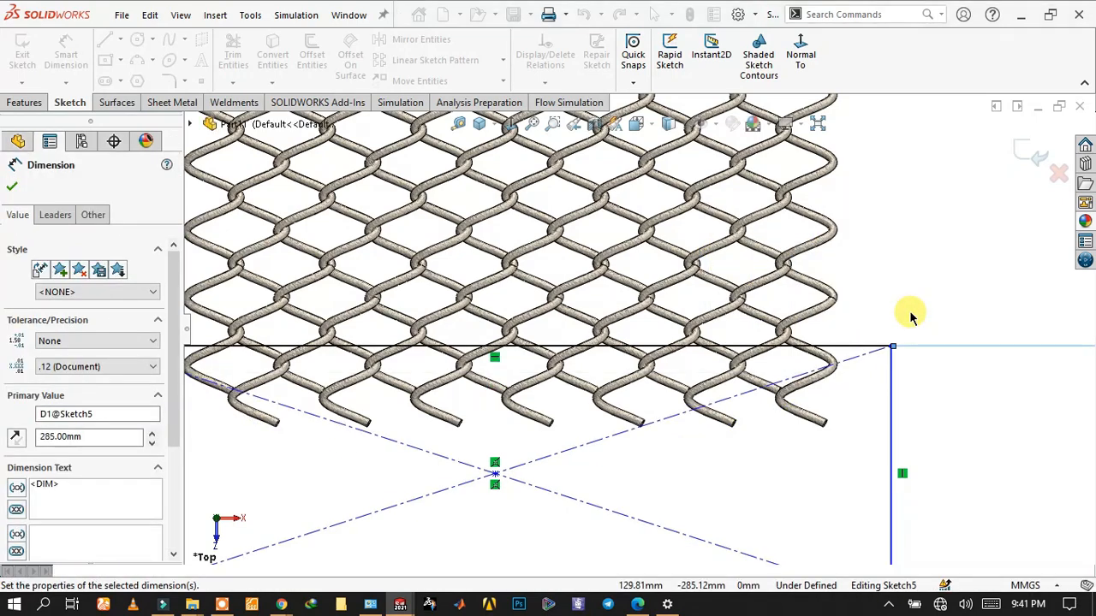
# Step: Remove the distance dimension between the rectangles, move the far rectangle's inner edge onto the nearest row of wire crossings, and finish the sketch
pyautogui.scroll(3, 929, 354)
pyautogui.press('Escape')
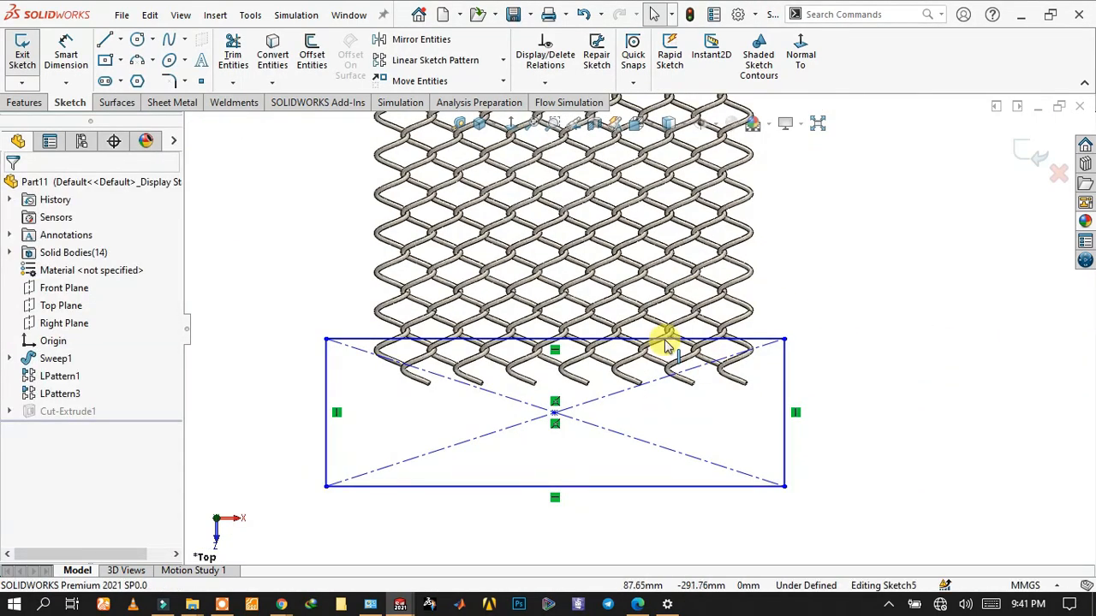
pyautogui.scroll(-5, 631, 338)
pyautogui.click(570, 372)
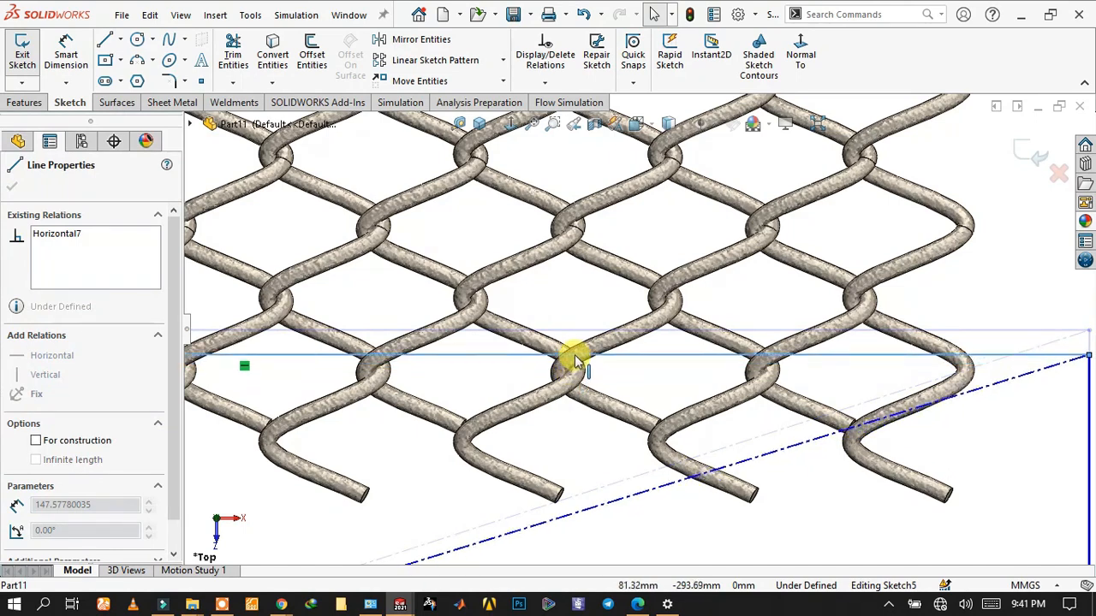
pyautogui.press('Escape')
pyautogui.click(1028, 153)
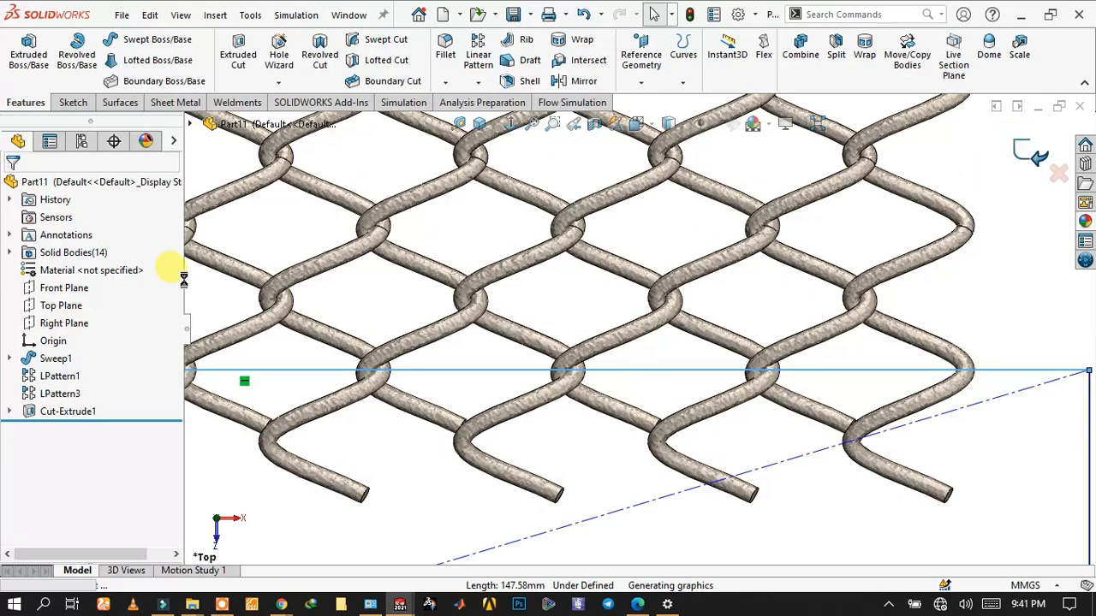
# Step: Examine the trimmed mesh in isometric view, magnifying the interlocked wires and cut ends, and view the whole mesh from another angle
pyautogui.scroll(10, 482, 247)
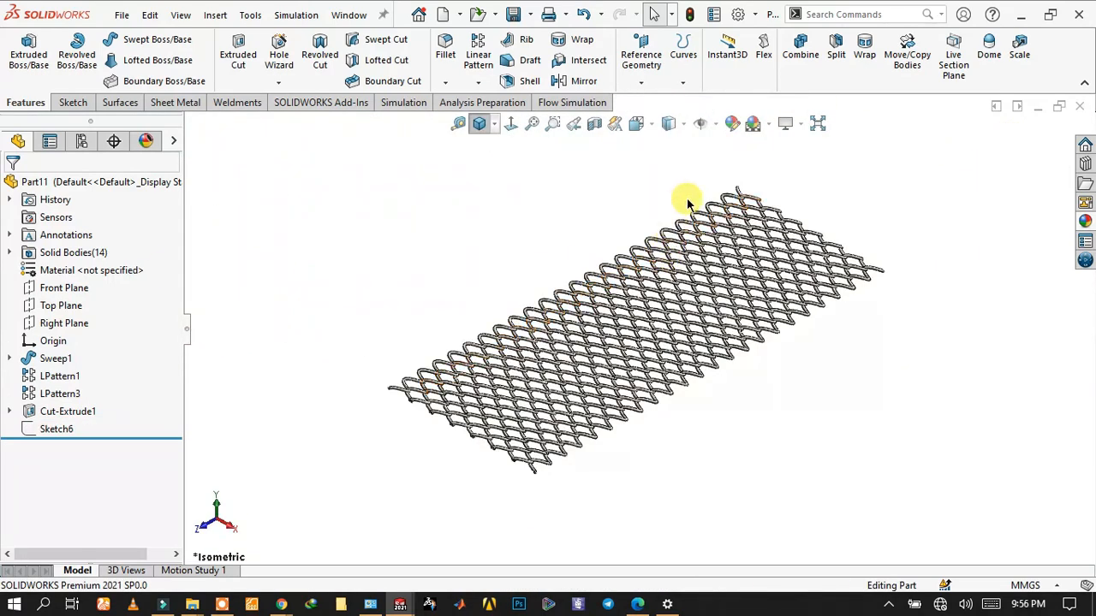
pyautogui.press('g')
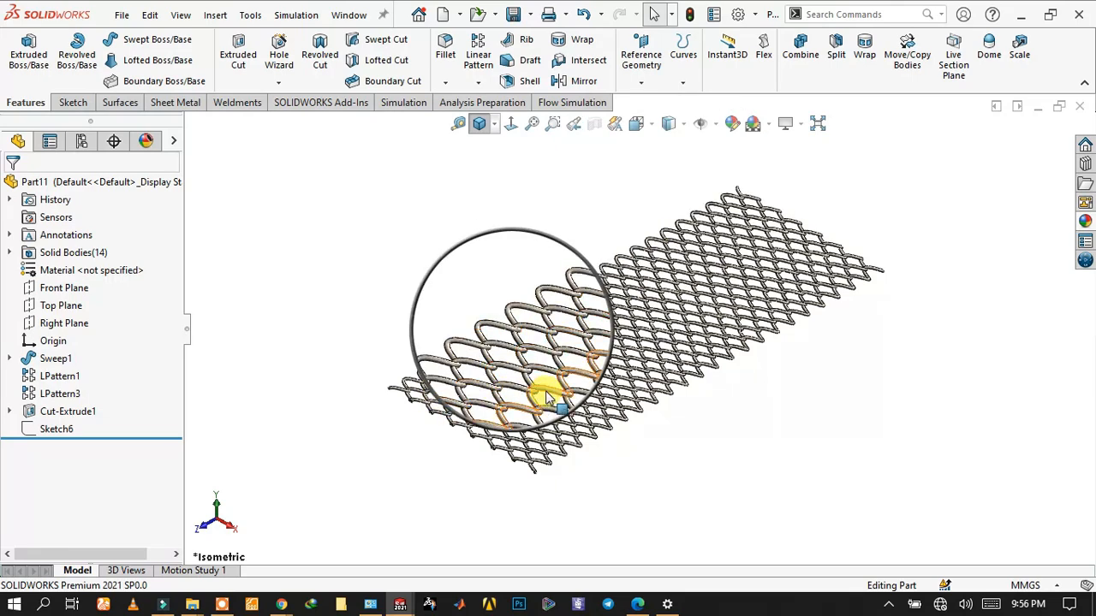
pyautogui.scroll(-5, 546, 388)
pyautogui.scroll(4, 602, 425)
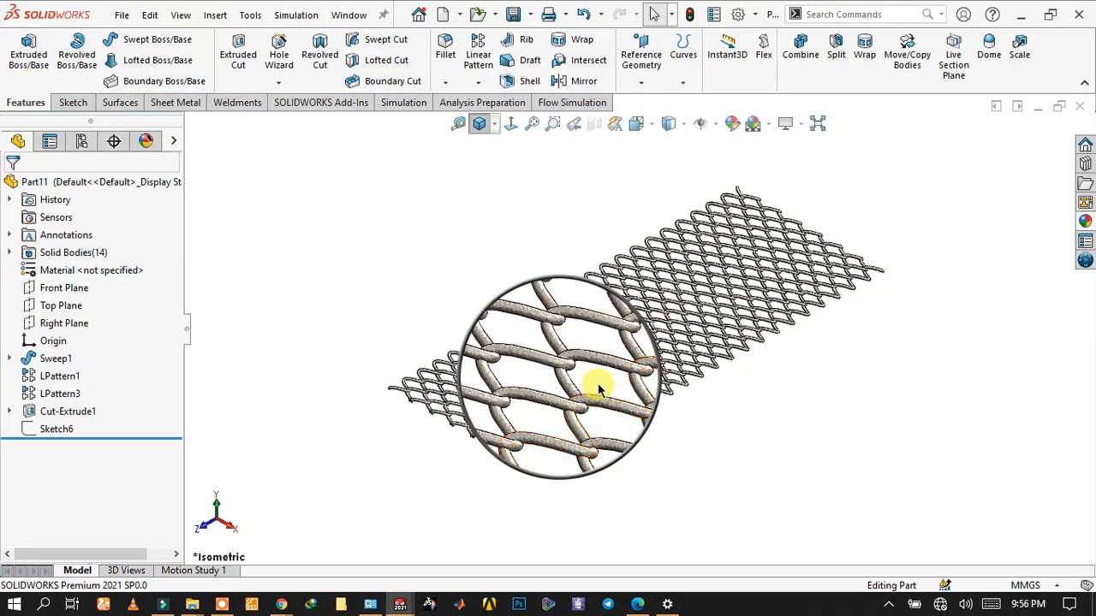
pyautogui.scroll(-4, 598, 383)
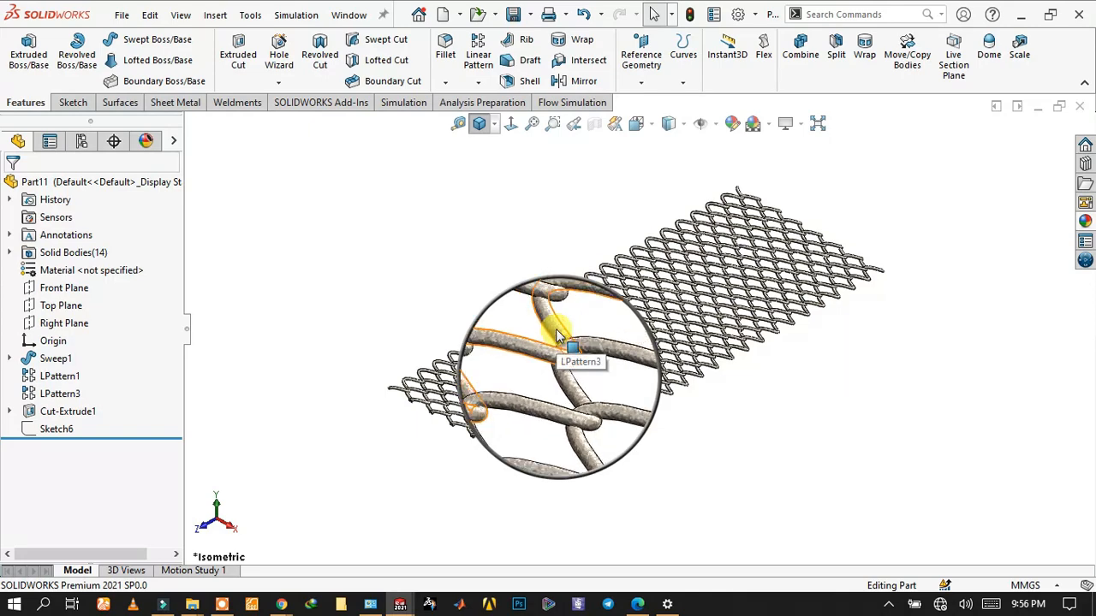
pyautogui.scroll(4, 556, 334)
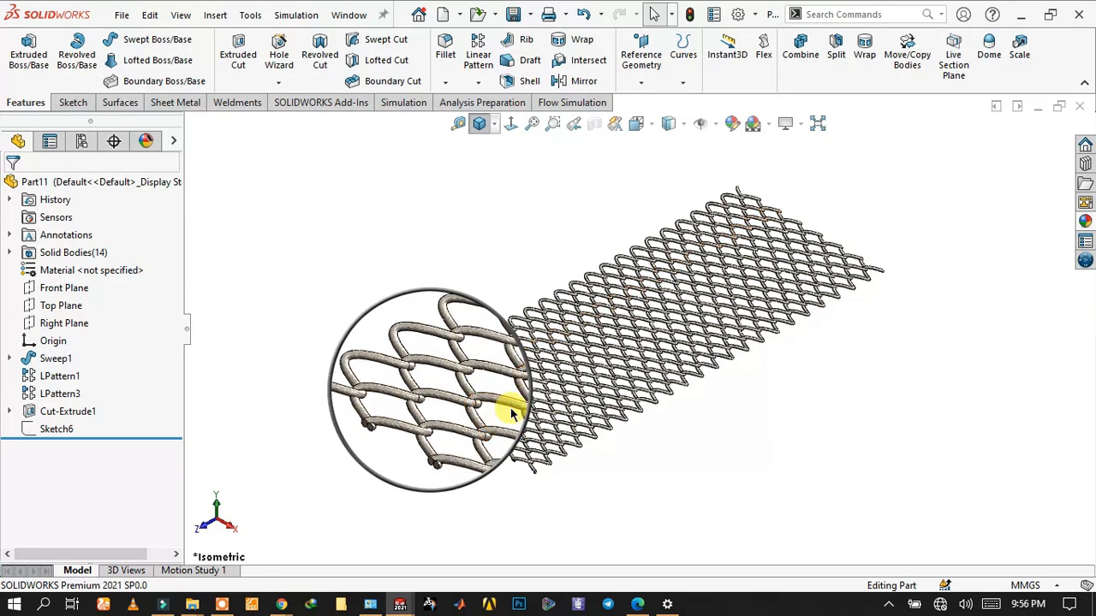
pyautogui.press('g')
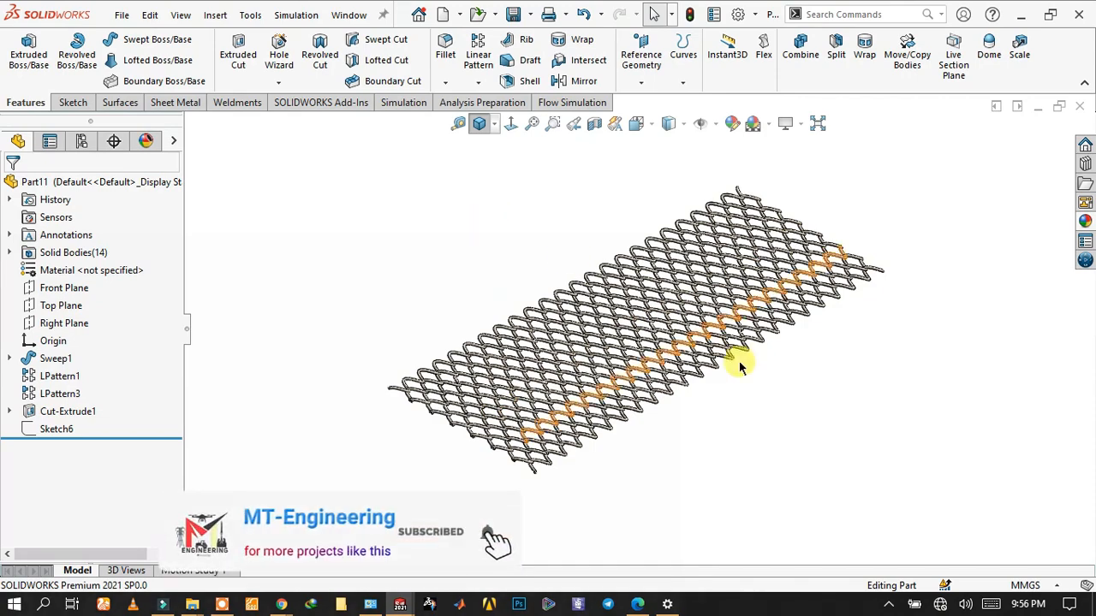
pyautogui.scroll(-5, 710, 351)
pyautogui.moveTo(556, 325); pyautogui.dragTo(625, 407, button='middle')
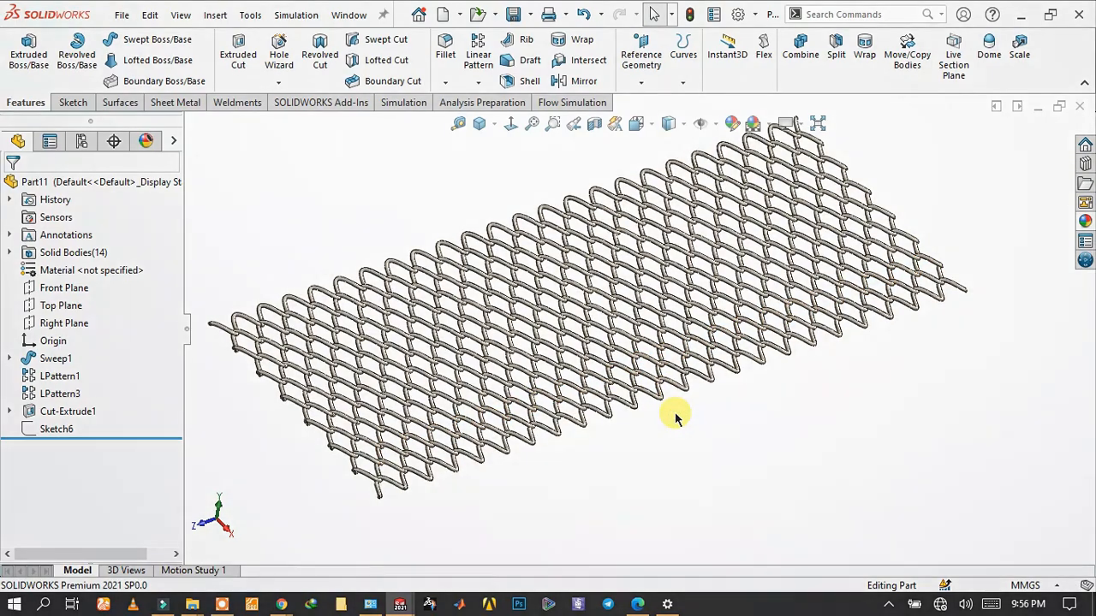